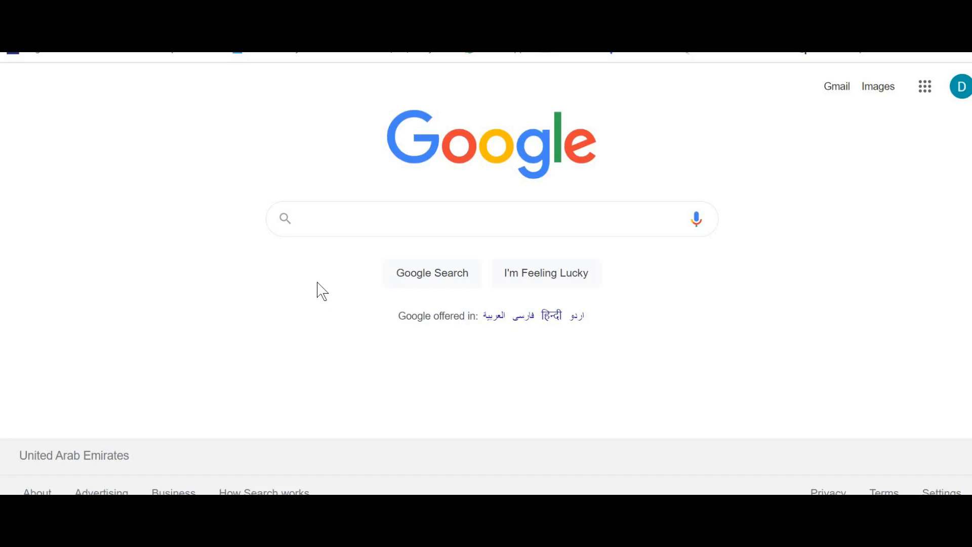
left_click(329, 223)
left_click(191, 247)
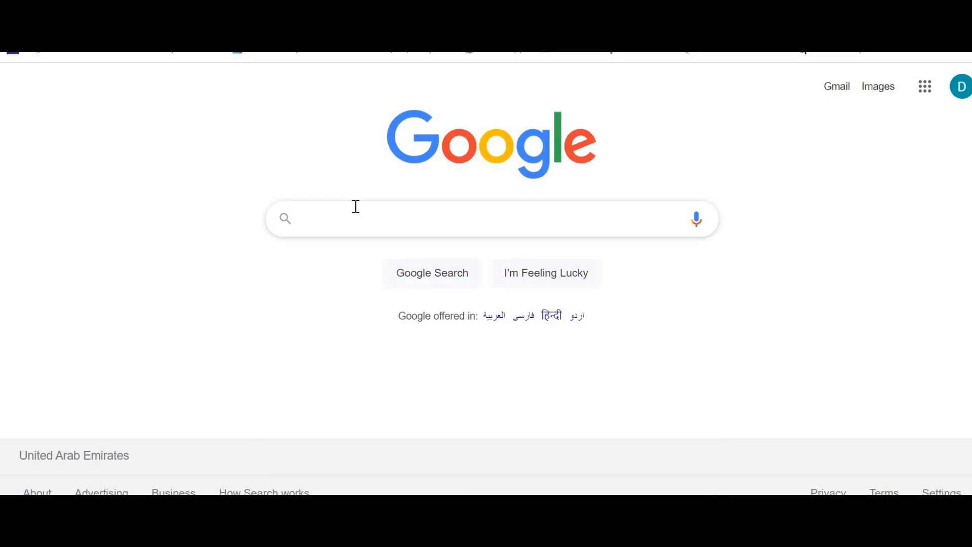
left_click(362, 223)
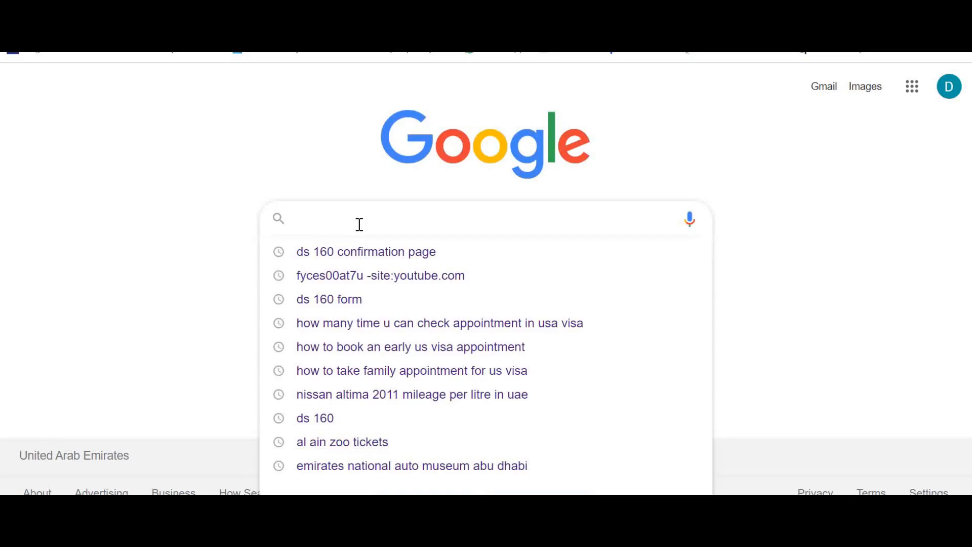
left_click(375, 255)
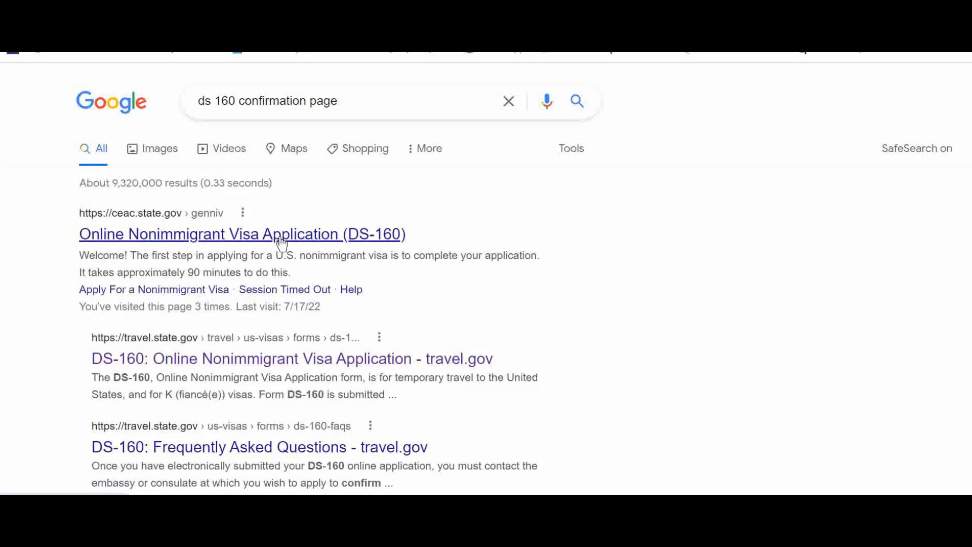
left_click(106, 113)
Search Google for ds 160 form
type("ds 16")
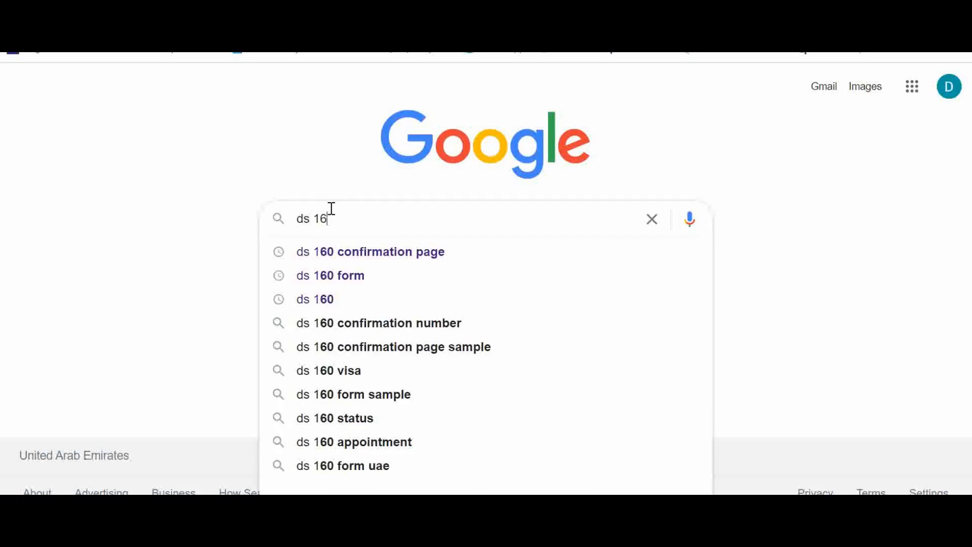
type("0 form")
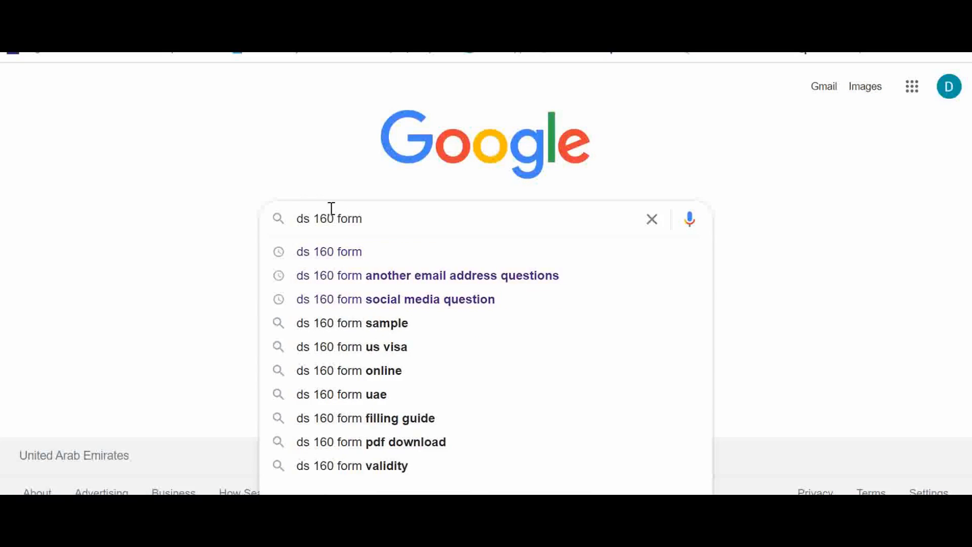
key("Return")
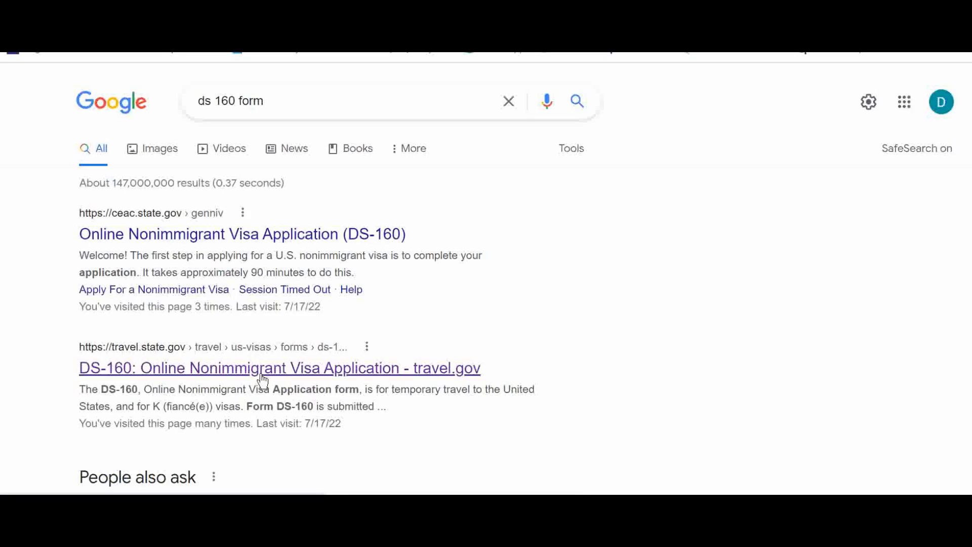
Open the travel.gov DS-160 page and follow its Consular Electronic Application Center website link
left_click(306, 349)
scroll(334, 358, "down", 9)
scroll(310, 319, "up", 3)
scroll(270, 332, "down", 1)
scroll(270, 332, "down", 3)
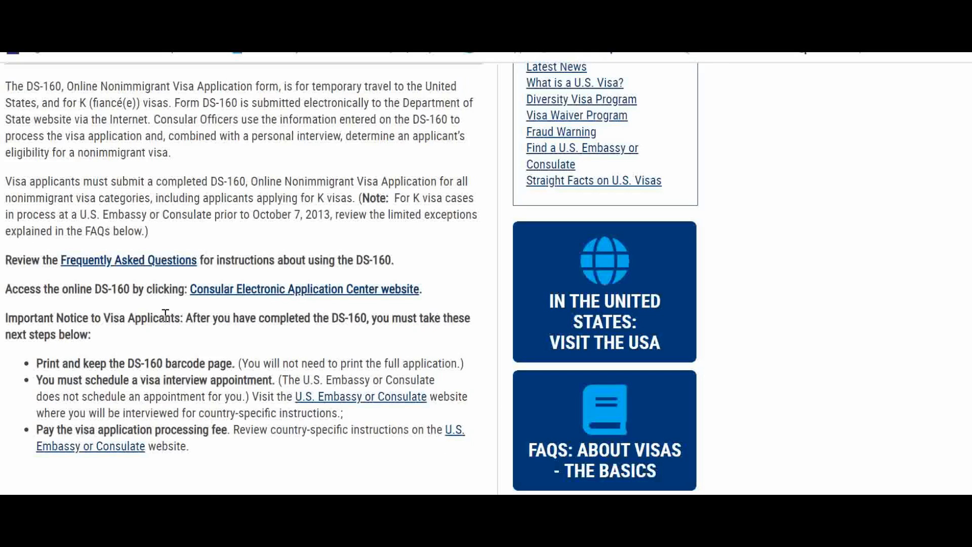
left_click(317, 296)
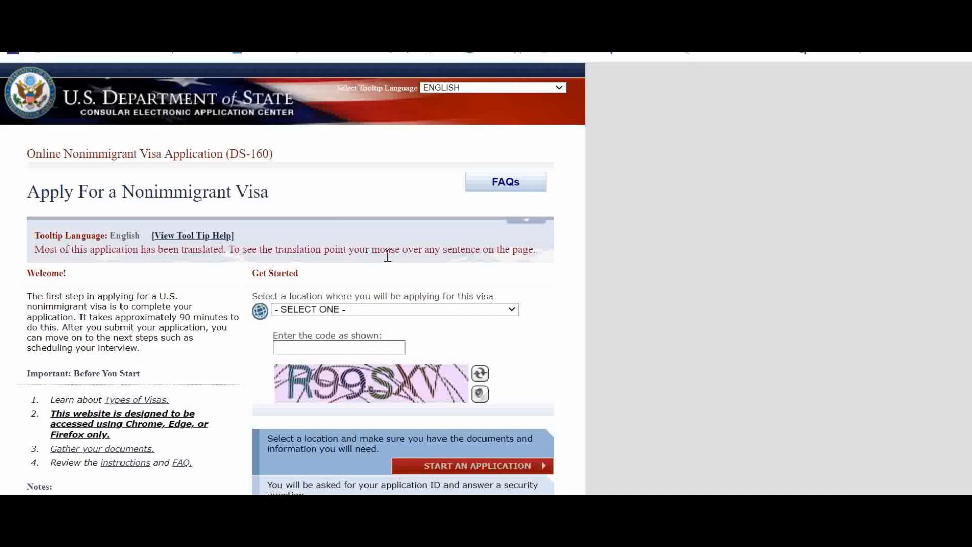
Select UNITED ARAB EMIRATES, DUBAI as the location where you will apply for the visa
scroll(407, 242, "down", 2)
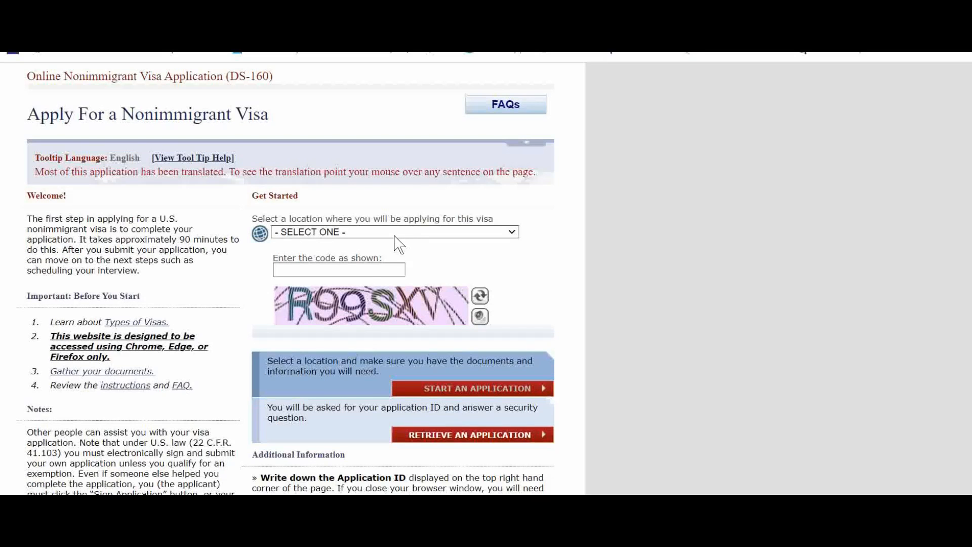
scroll(397, 235, "down", 3)
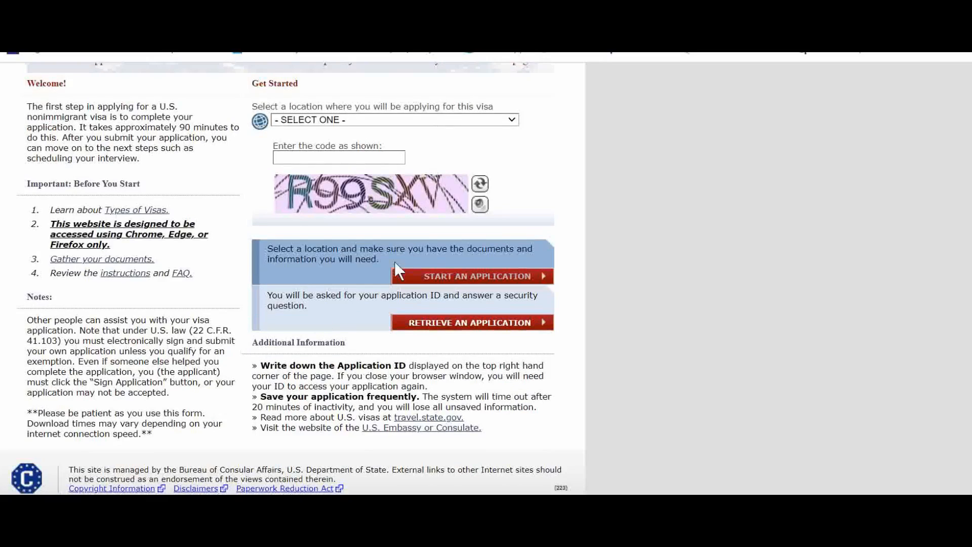
left_click_drag(259, 368, 407, 363)
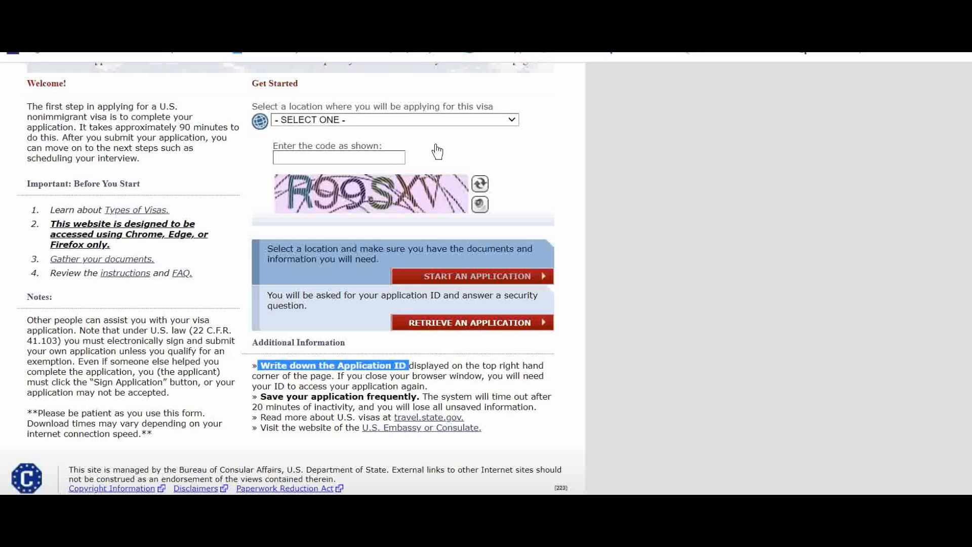
scroll(458, 179, "up", 3)
left_click(423, 275)
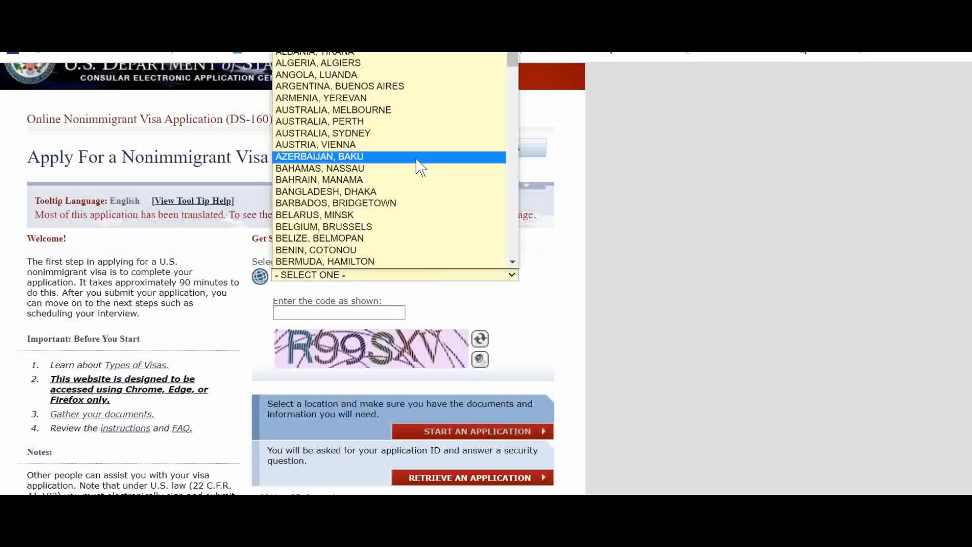
scroll(393, 217, "down", 15)
scroll(369, 226, "down", 20)
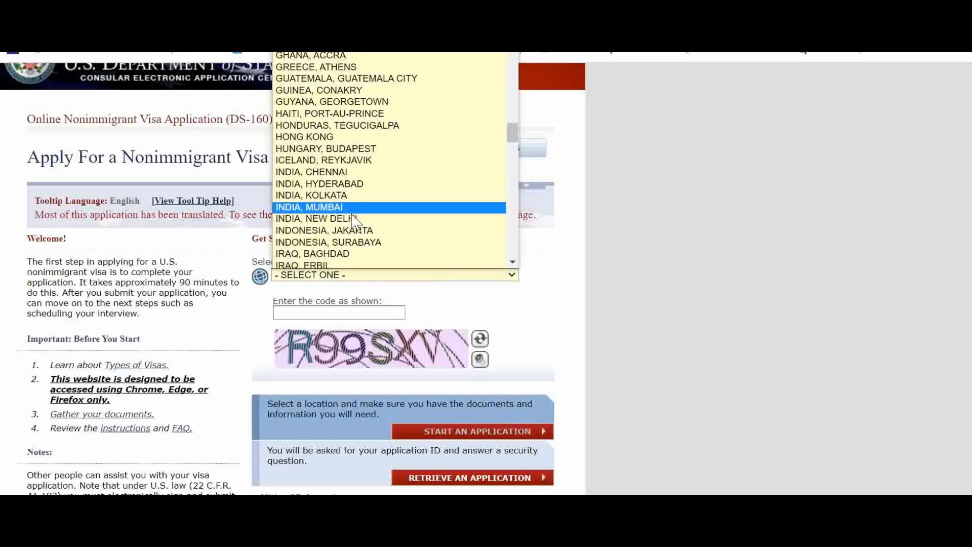
scroll(327, 173, "down", 10)
scroll(393, 187, "down", 18)
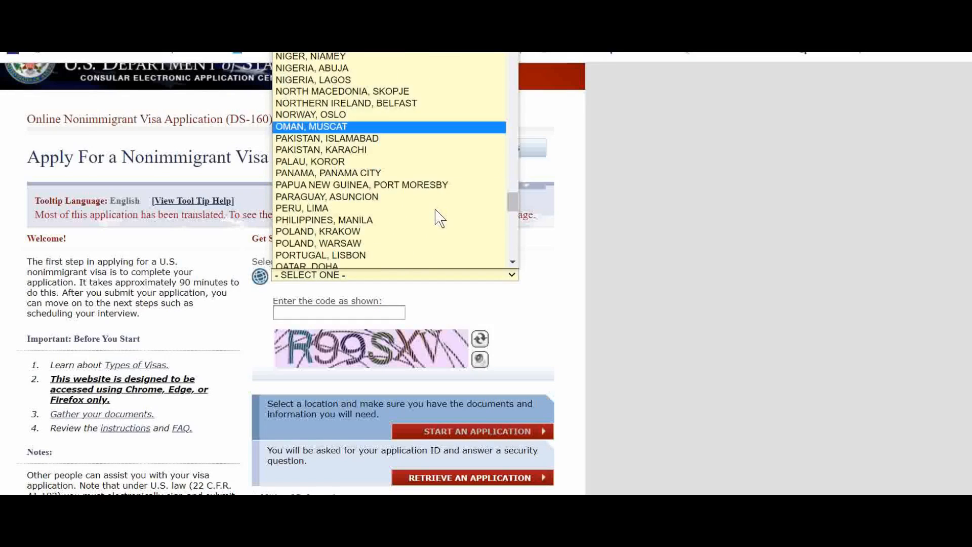
scroll(393, 217, "down", 5)
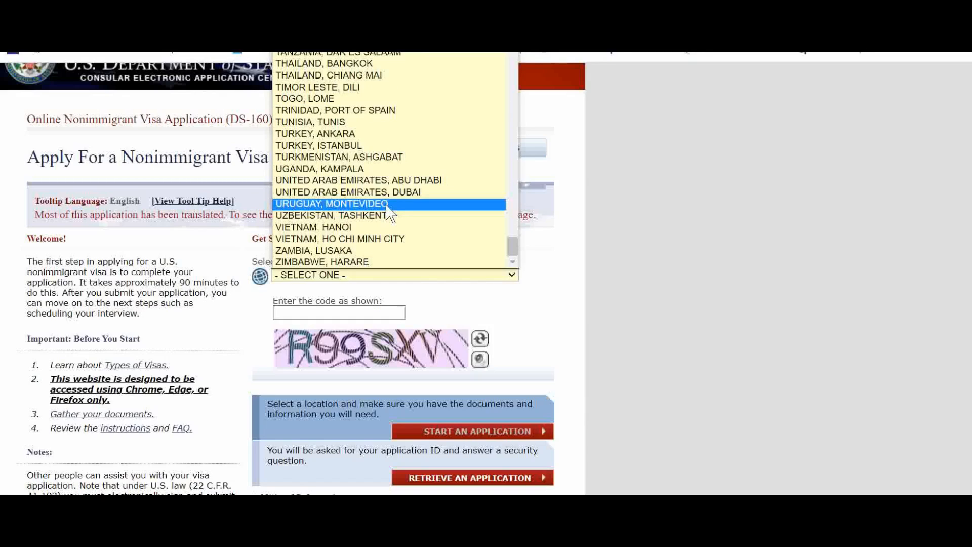
left_click(372, 192)
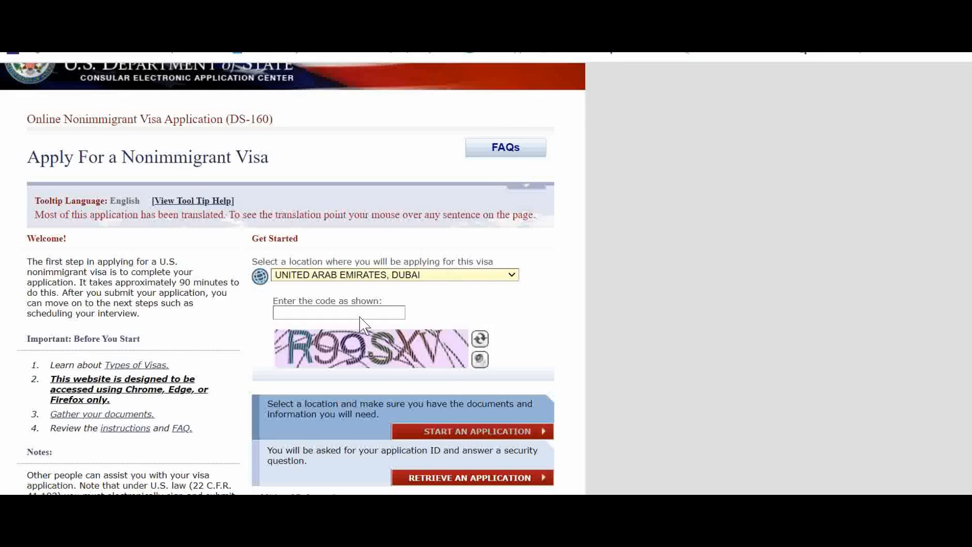
Enter the verification code shown in the image and start a new application
left_click(368, 345)
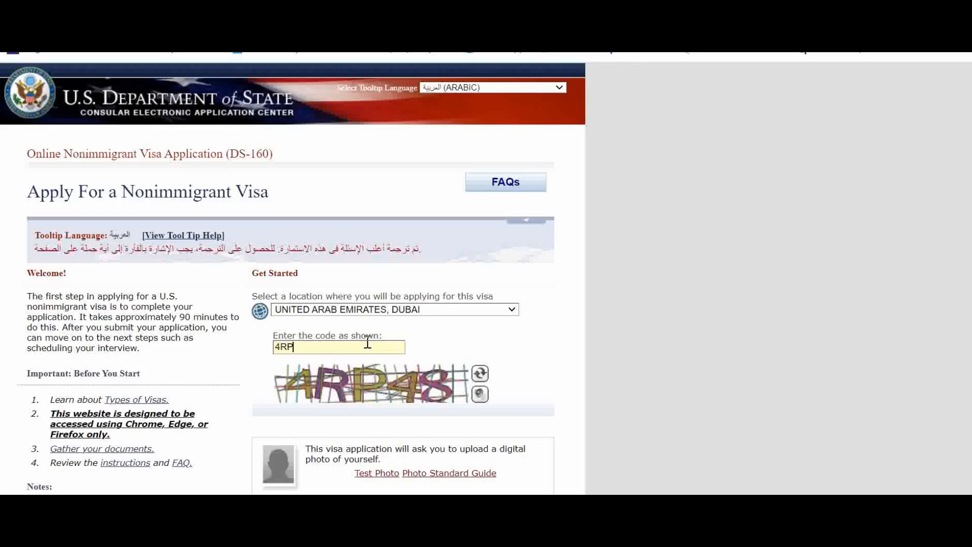
type("4RP48")
scroll(372, 348, "down", 5)
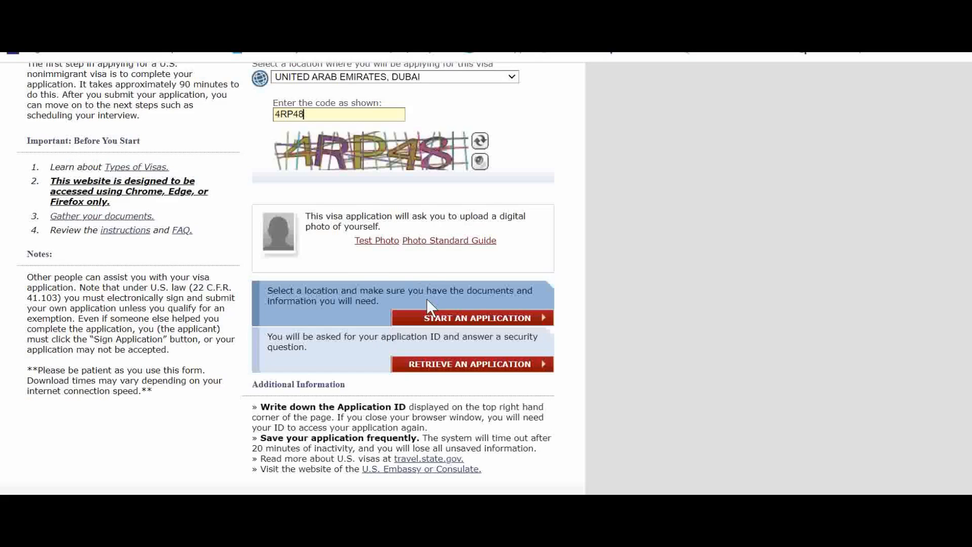
left_click(449, 325)
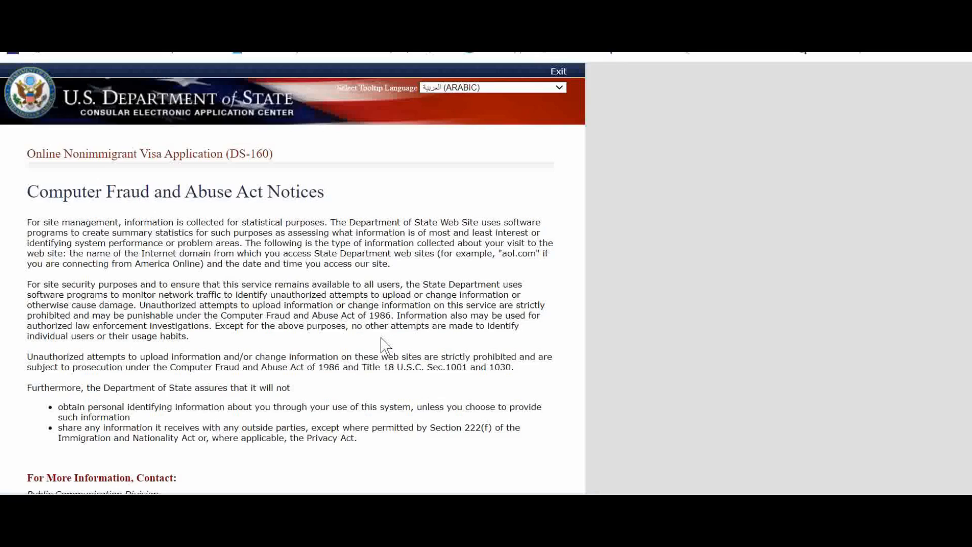
Agree to the Computer Fraud and Abuse Act notices
scroll(310, 264, "down", 7)
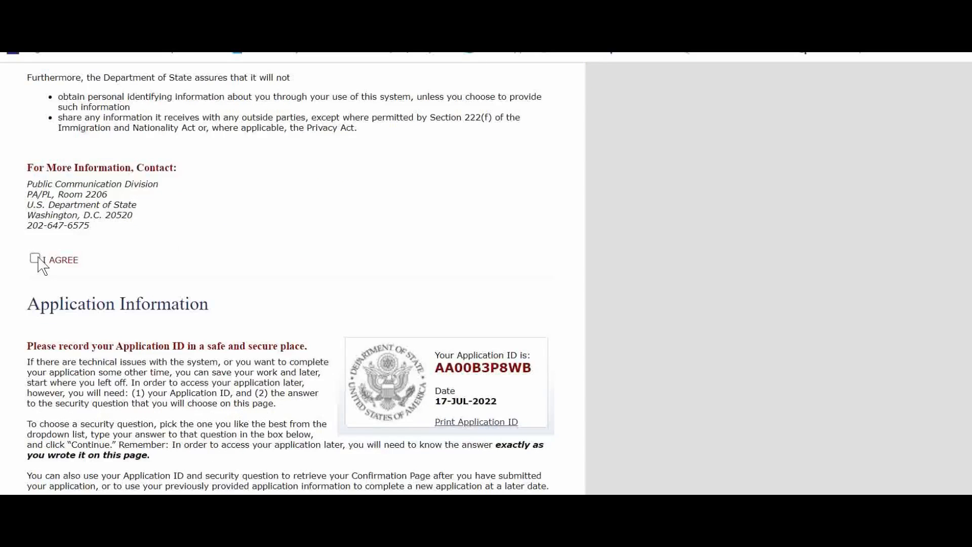
left_click(34, 258)
scroll(334, 231, "down", 5)
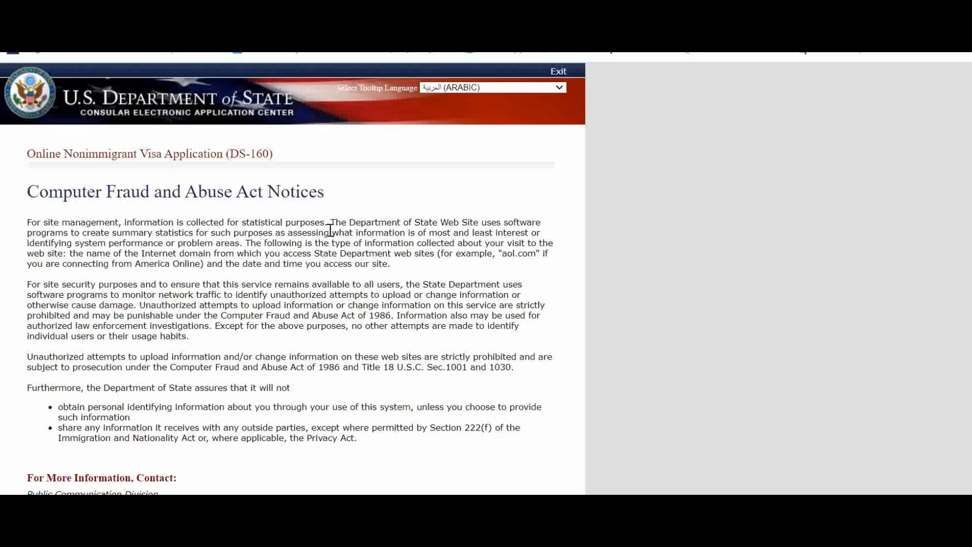
scroll(316, 250, "down", 10)
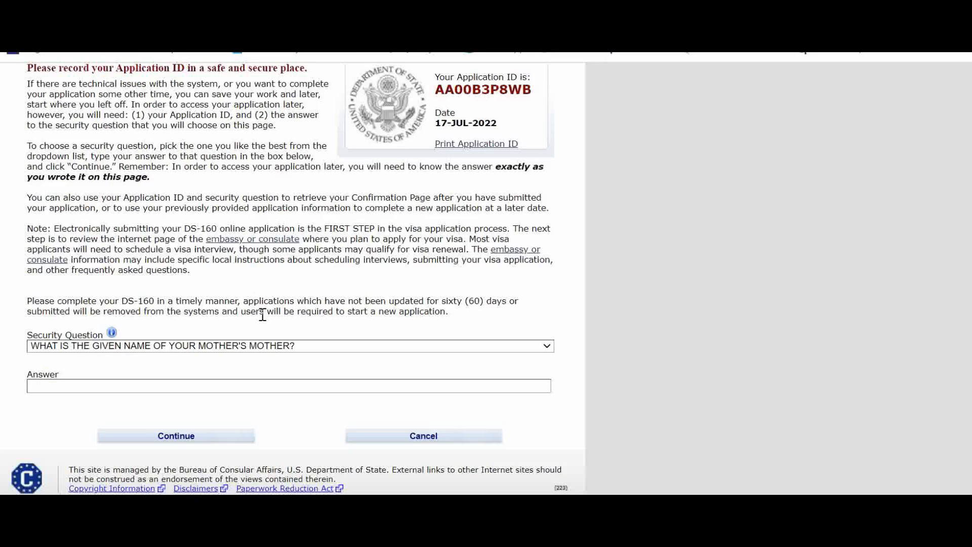
Choose the security question about the given name of your mother's mother, enter the secret answer, and continue
left_click(265, 347)
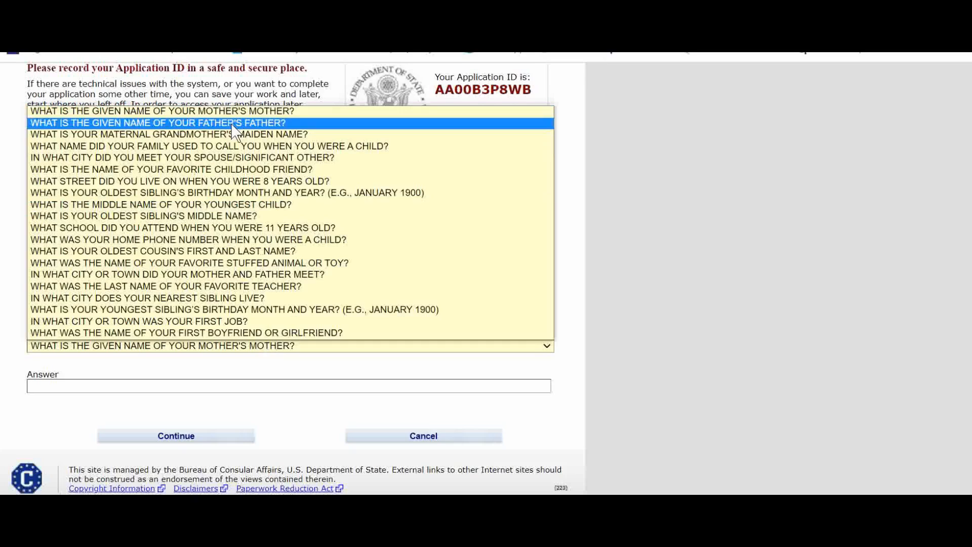
left_click(229, 107)
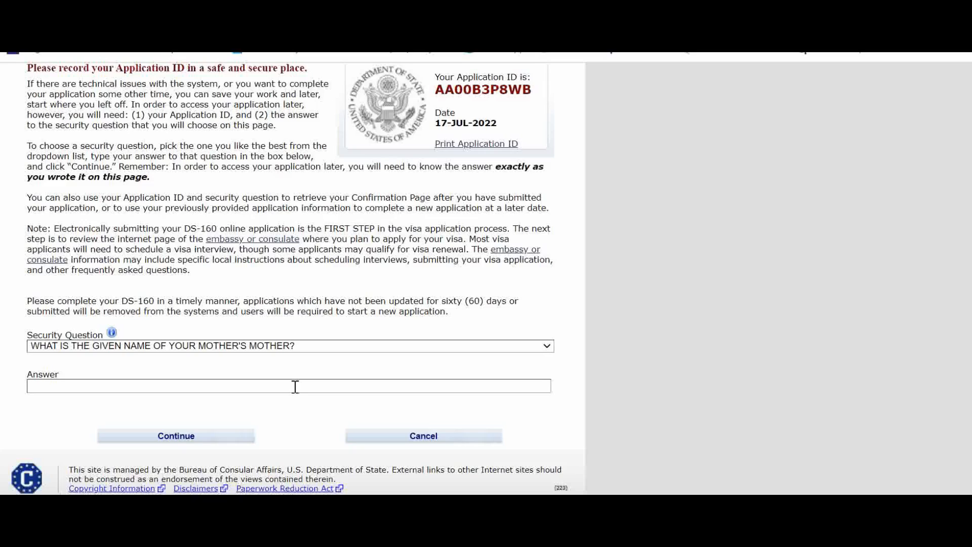
type("DREAM")
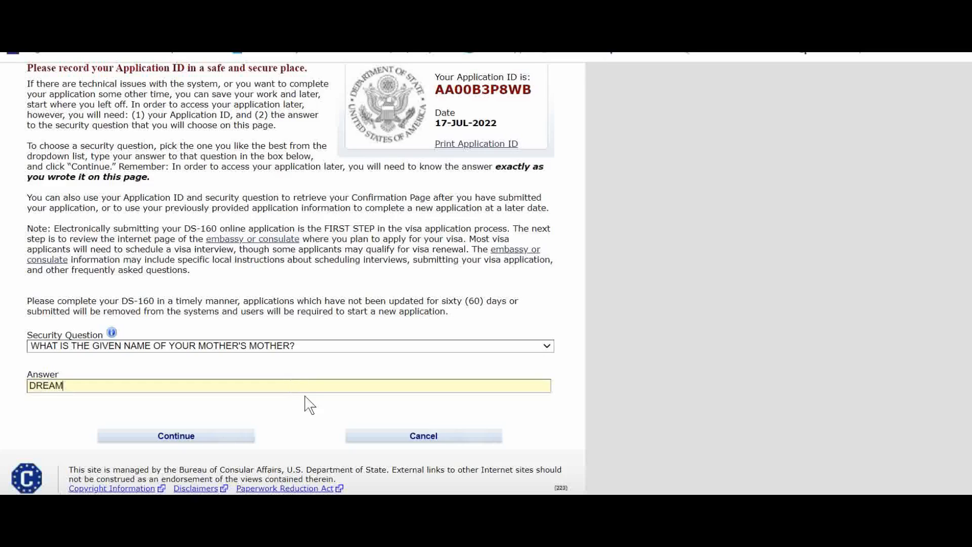
left_click(206, 441)
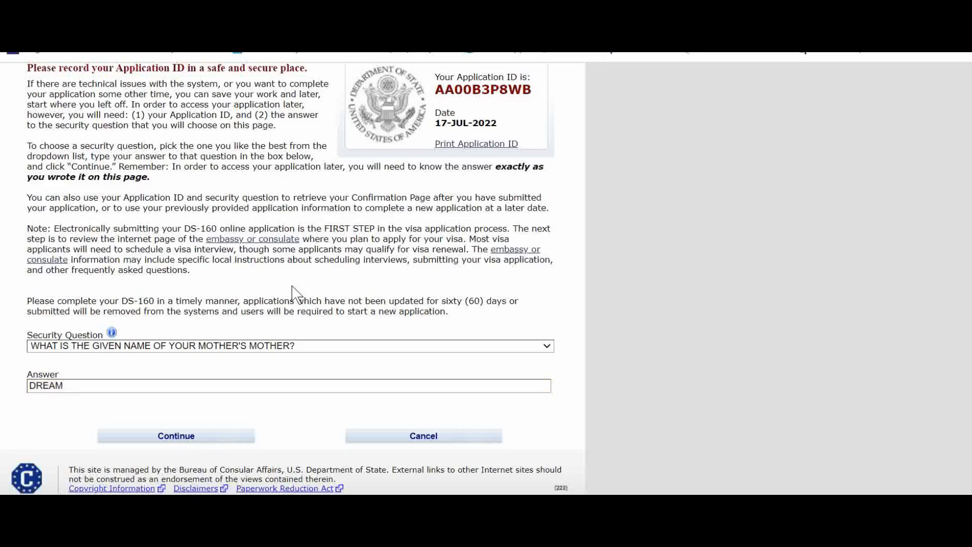
Fill in the applicant's surname and given names on Personal Information 1
scroll(311, 296, "down", 2)
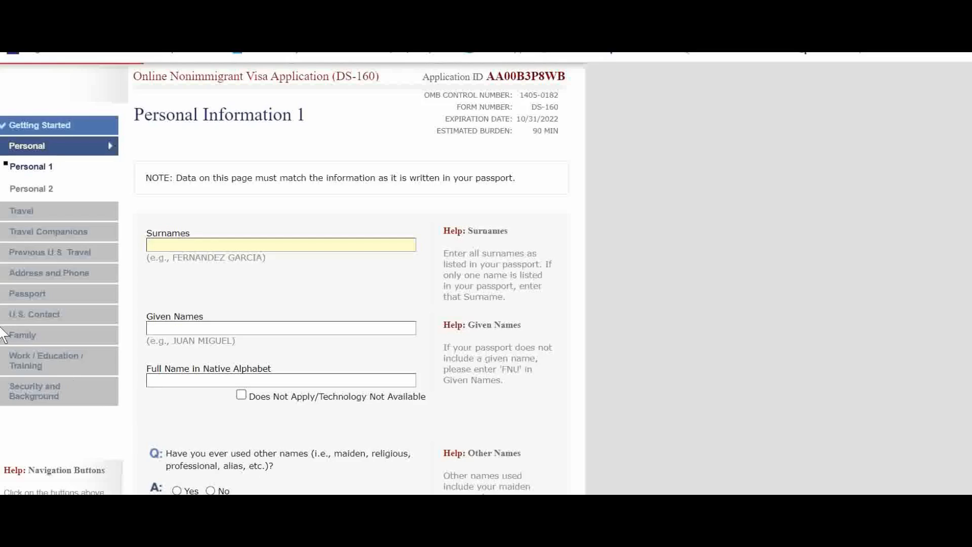
left_click(298, 241)
type("DREAM")
left_click(221, 329)
type("TRAB")
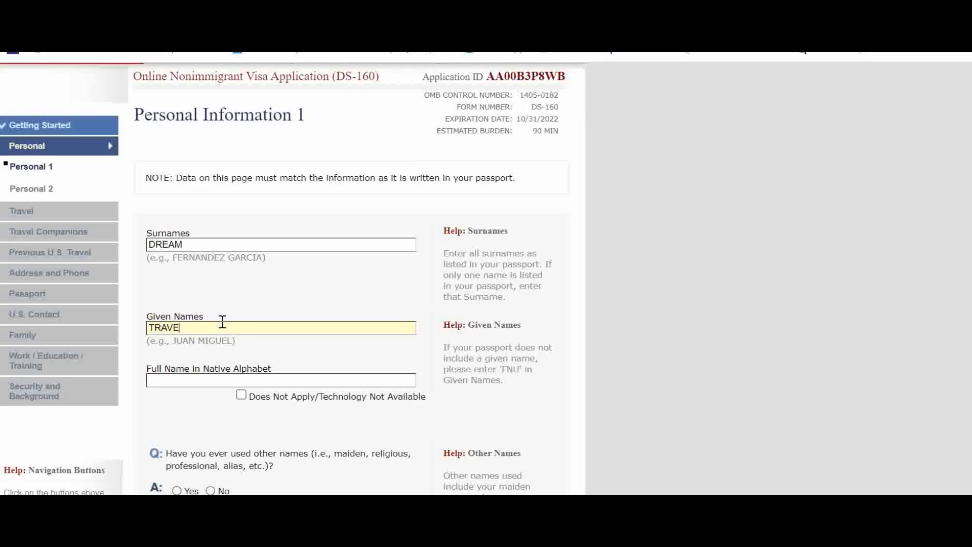
scroll(286, 320, "down", 3)
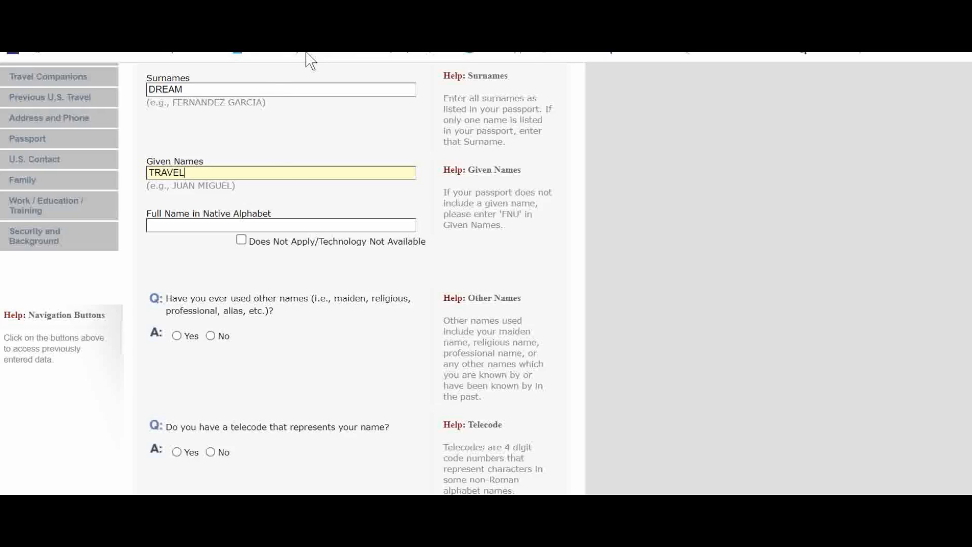
Open a new browser tab and search Google for google translate
key("ctrl+t")
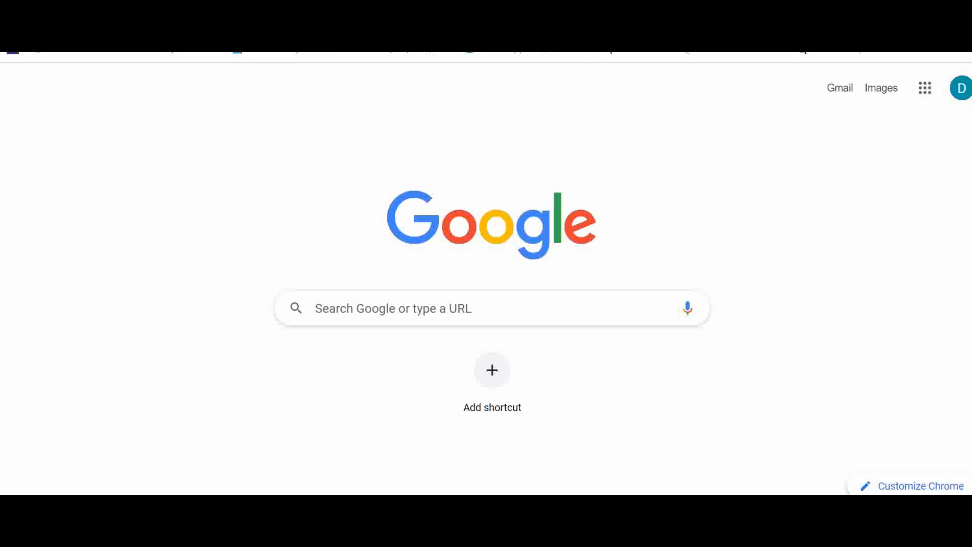
left_click(359, 304)
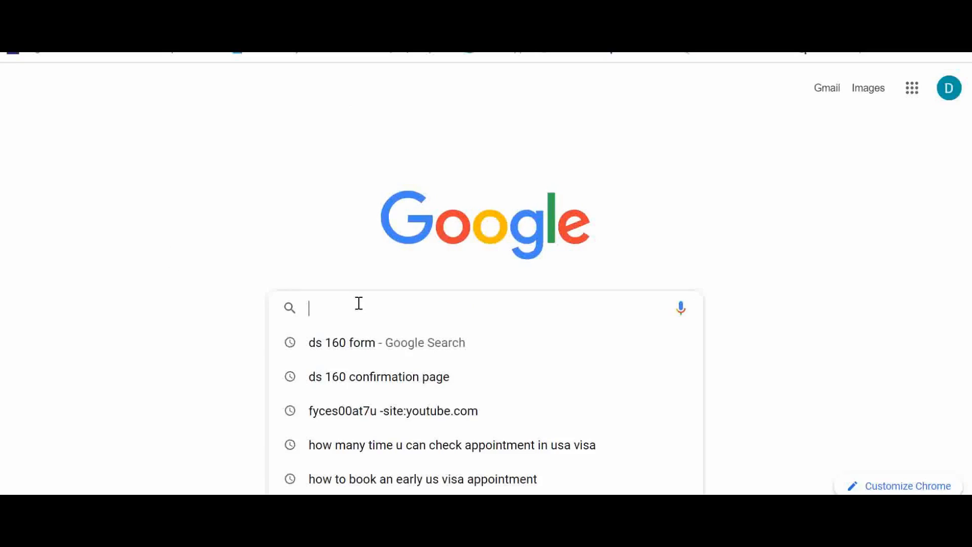
type("tra")
key("BackSpace")
key("BackSpace")
key("BackSpace")
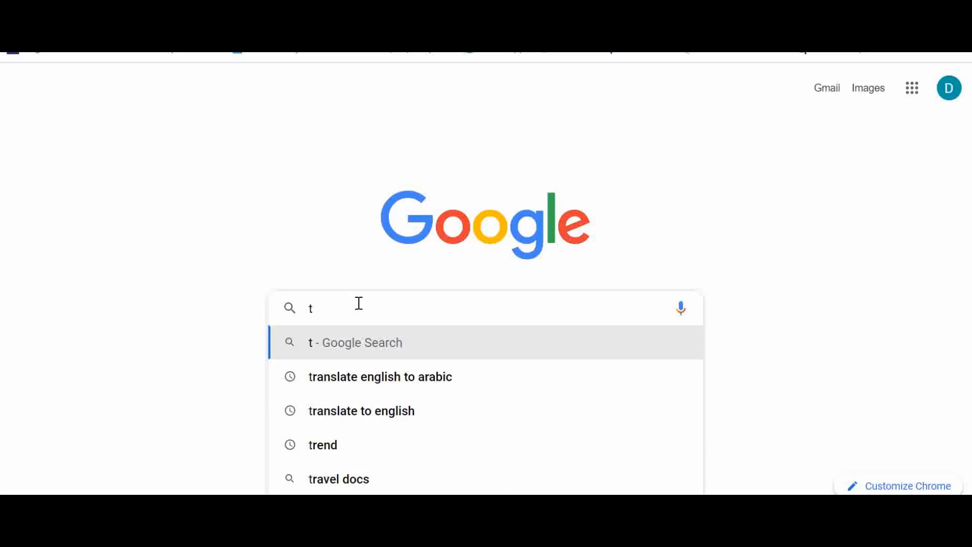
type("google tra")
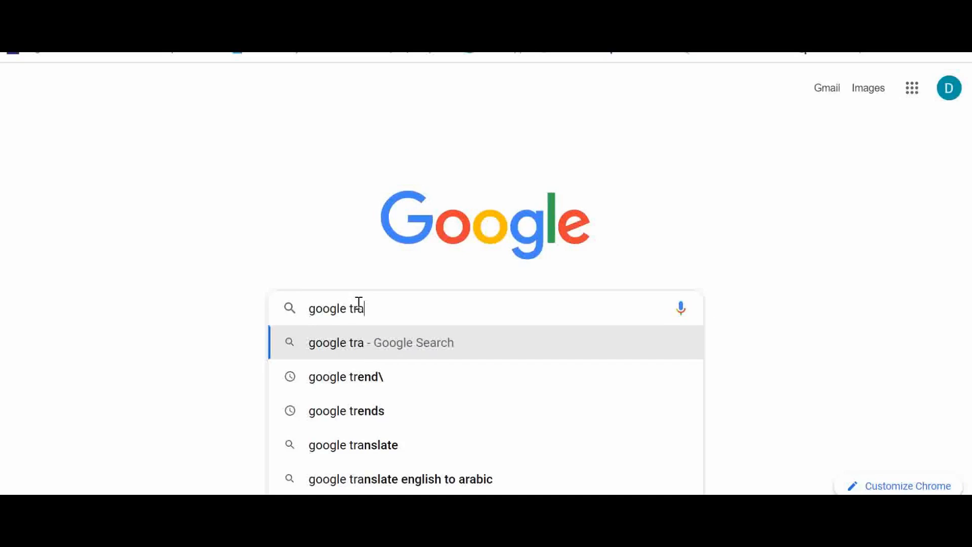
type("ns")
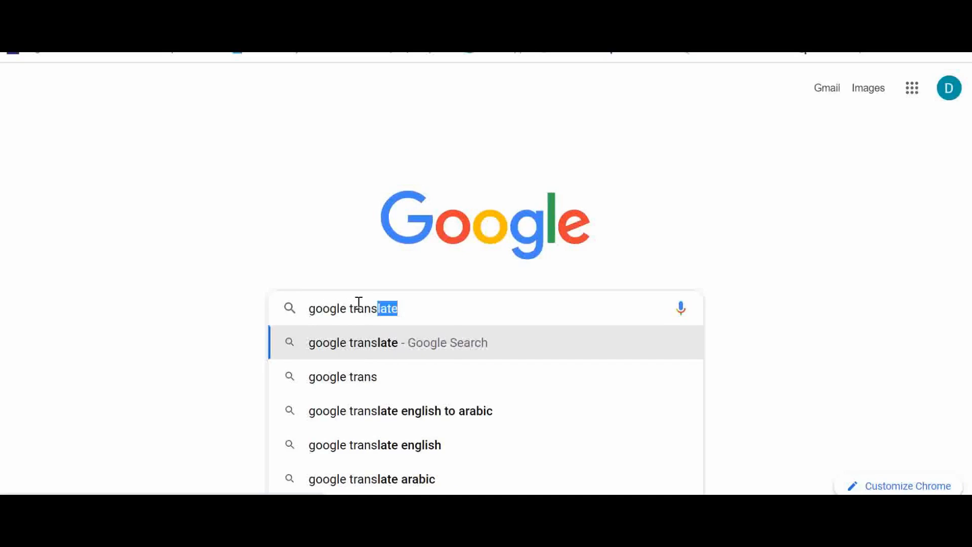
key("Return")
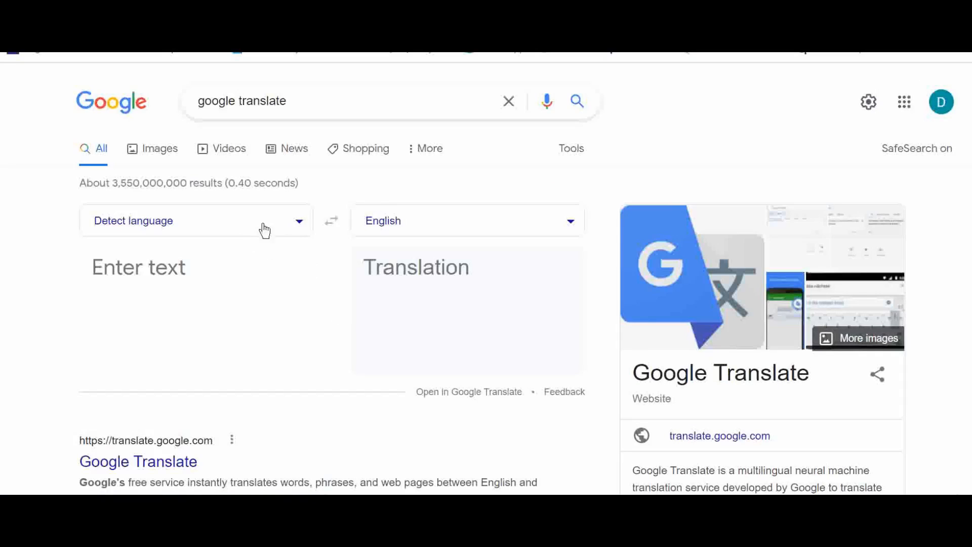
Set the Google Translate widget to translate from English to Hindi
left_click(301, 222)
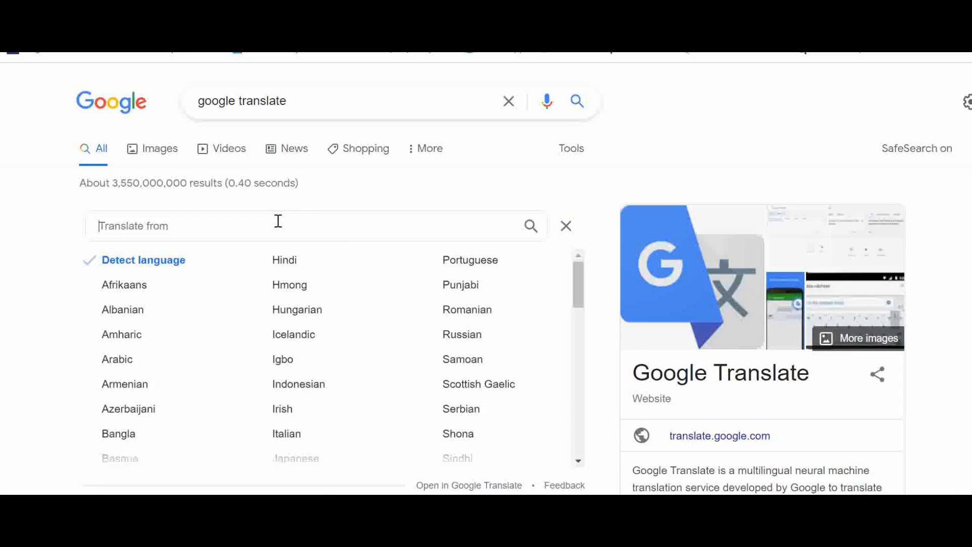
type("hin")
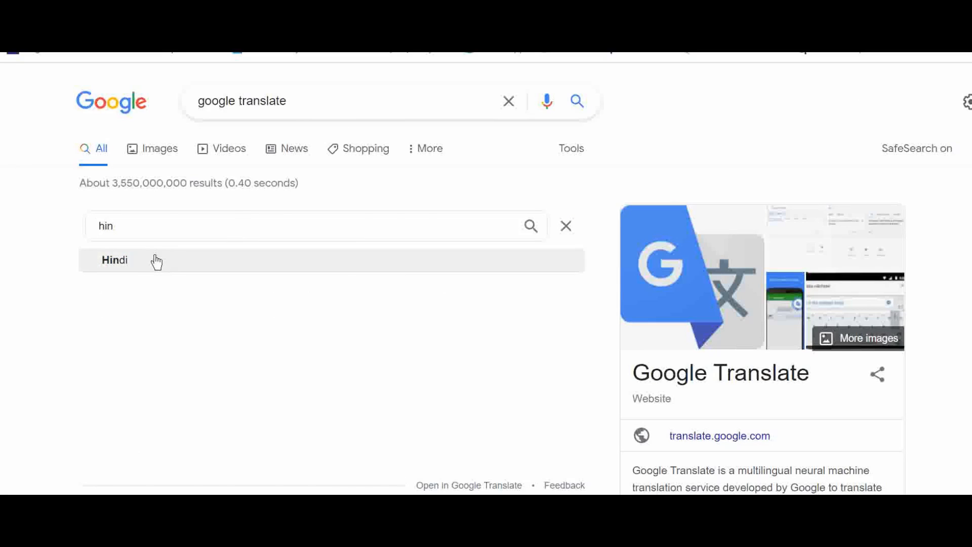
left_click(156, 261)
left_click(331, 222)
Enter dream travel as the text to translate
left_click(194, 290)
type("dre")
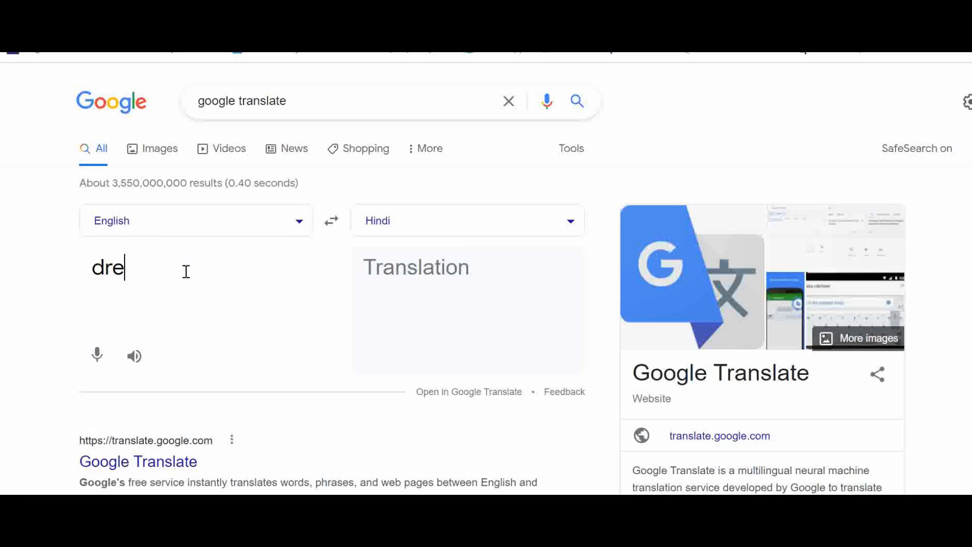
type("am travel")
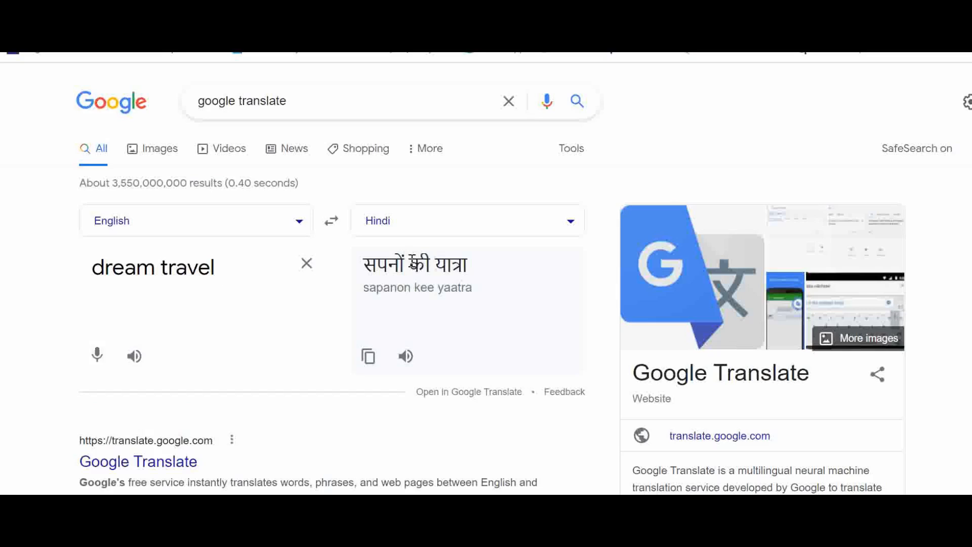
Copy the Hindi translation and paste it into the Full Name in Native Alphabet field of the form
left_click_drag(363, 264, 470, 266)
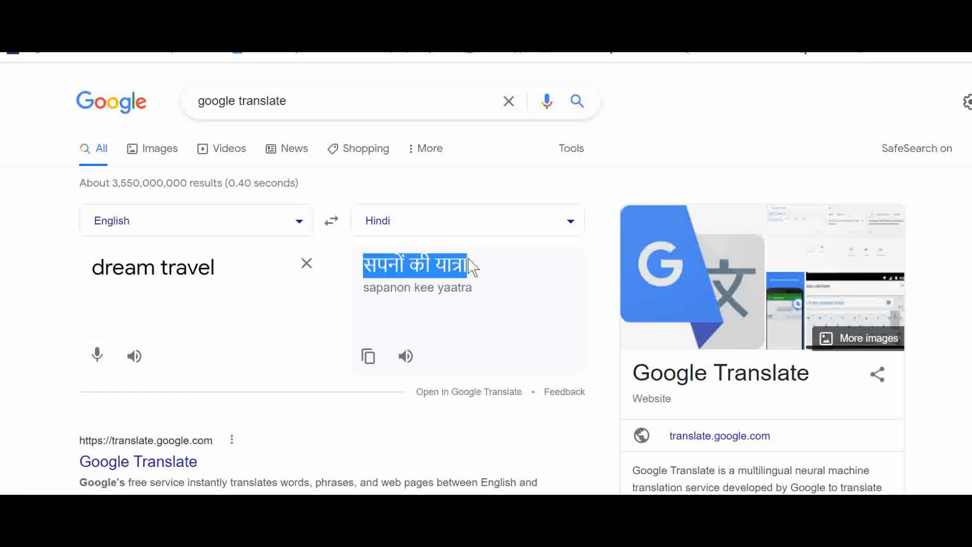
right_click(457, 262)
left_click(487, 273)
left_click(86, 10)
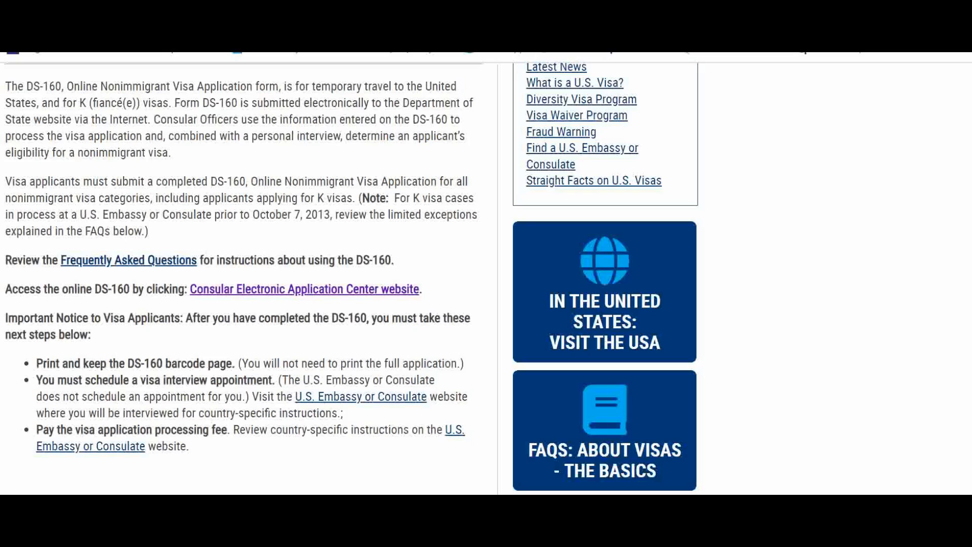
left_click(202, 10)
left_click(228, 222)
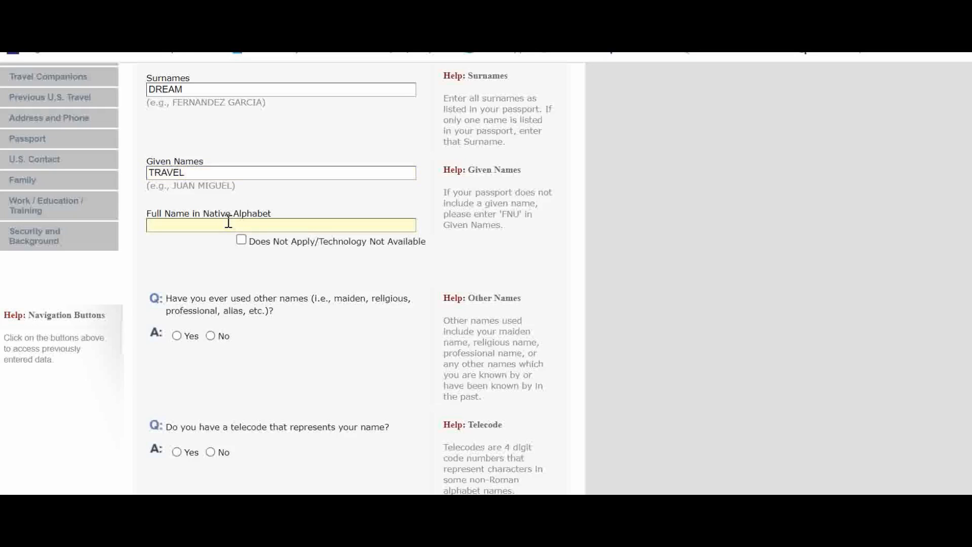
key("ctrl+v")
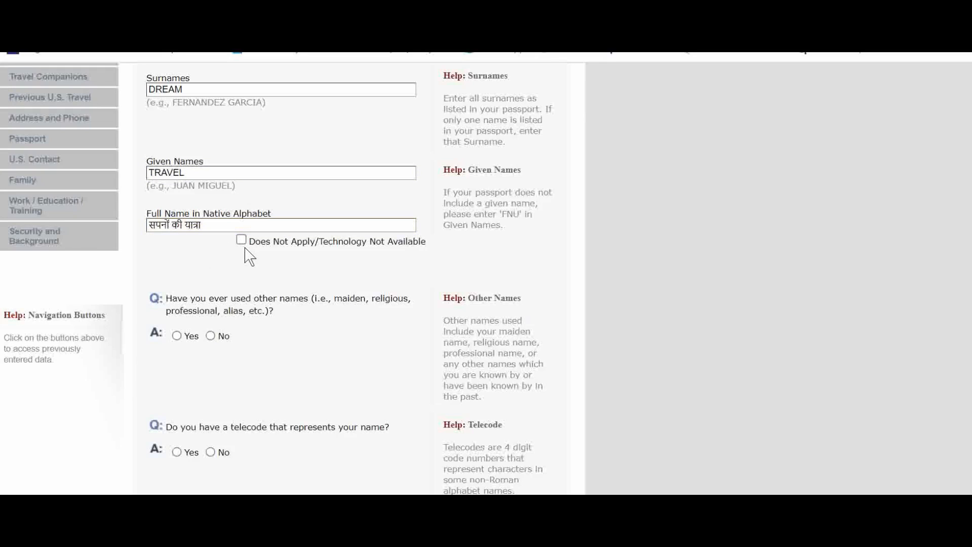
left_click(241, 239)
left_click(242, 240)
left_click(232, 226)
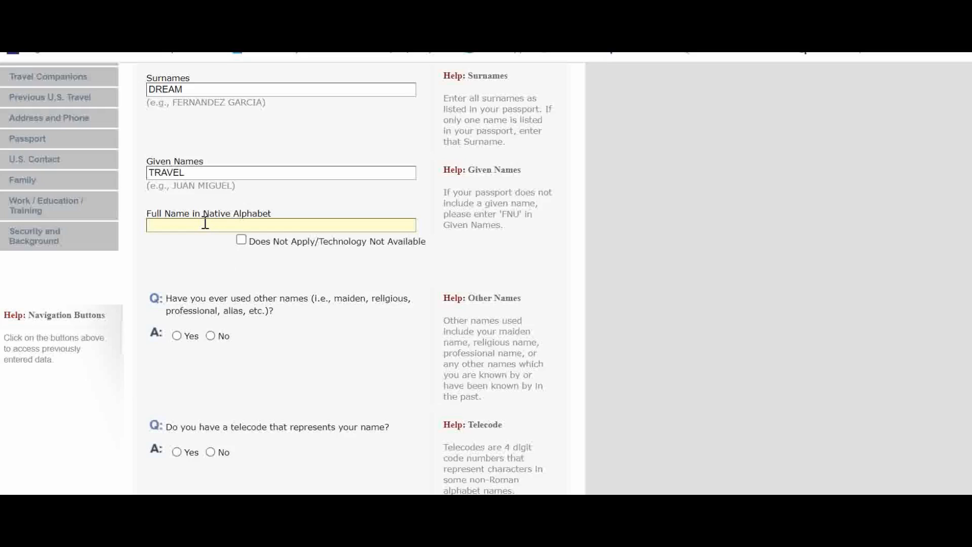
key("ctrl+v")
left_click(221, 251)
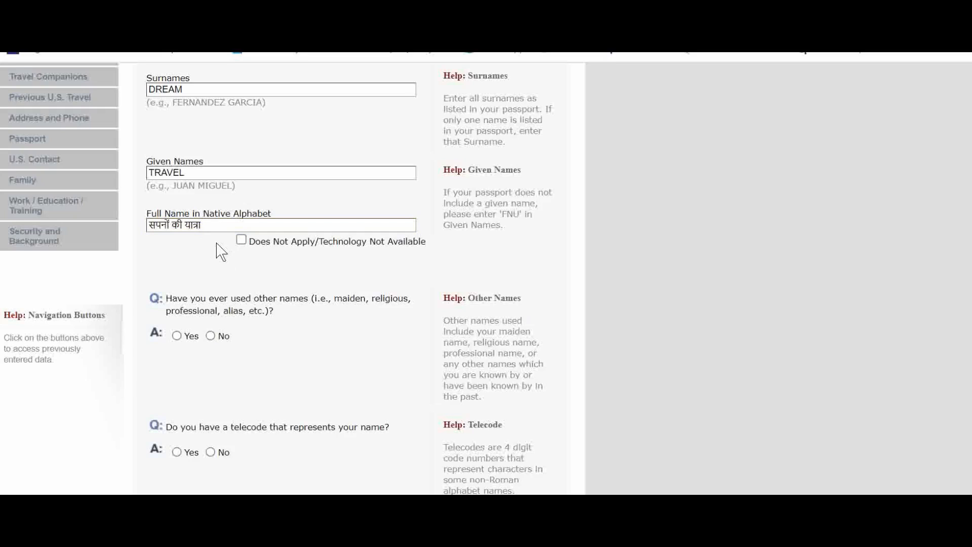
Answer No to both the other names question and the telecode question
scroll(228, 260, "down", 2)
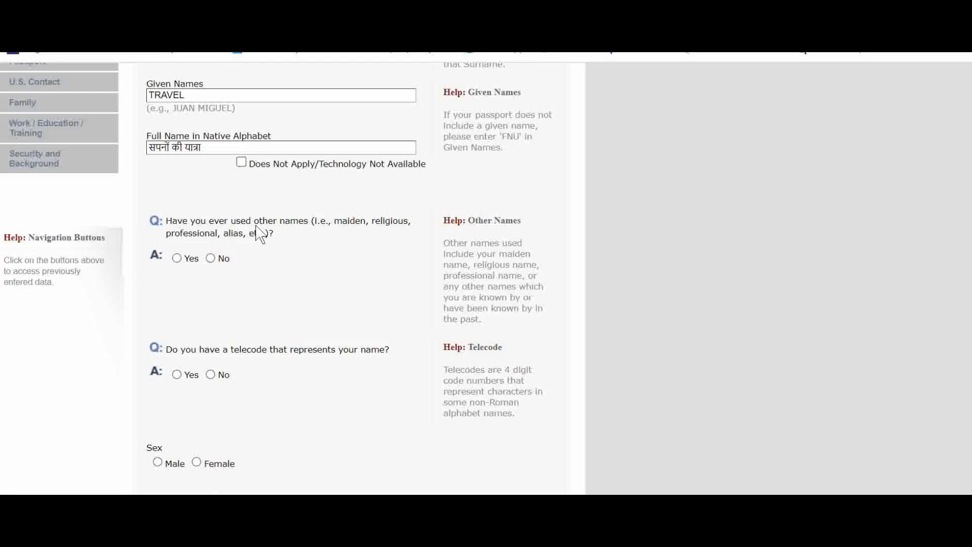
left_click(210, 258)
scroll(268, 315, "down", 1)
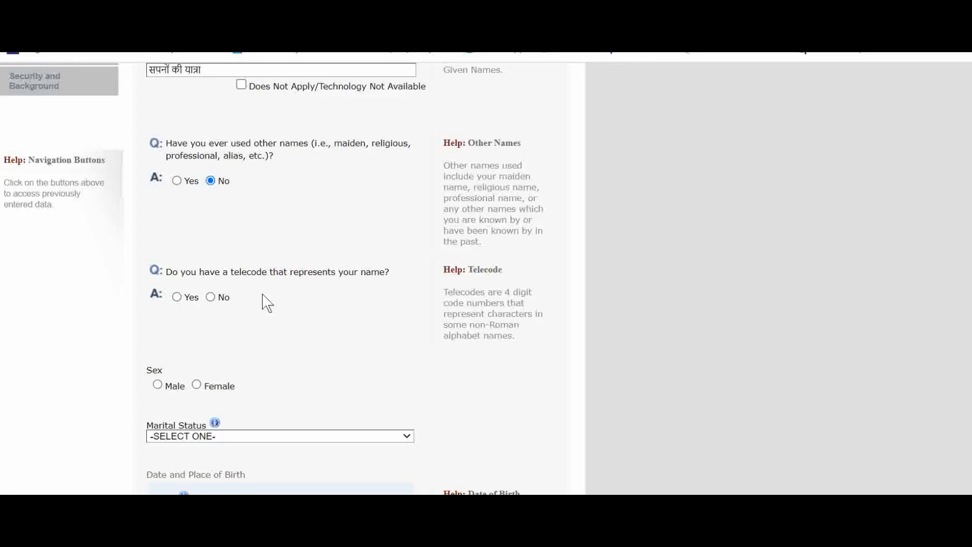
scroll(273, 299, "up", 5)
scroll(285, 295, "down", 6)
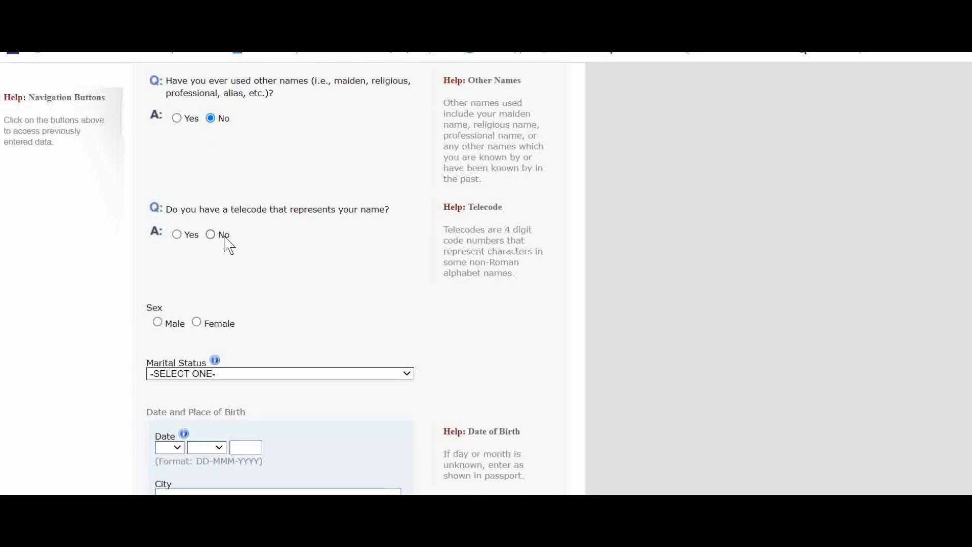
left_click(211, 235)
Select Male as the sex and SINGLE as the marital status
scroll(243, 238, "up", 4)
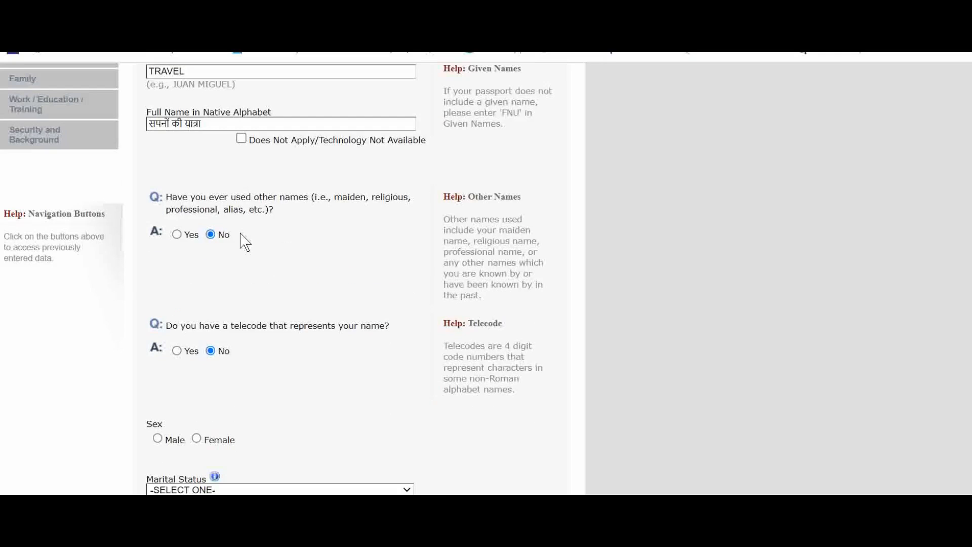
scroll(199, 353, "down", 4)
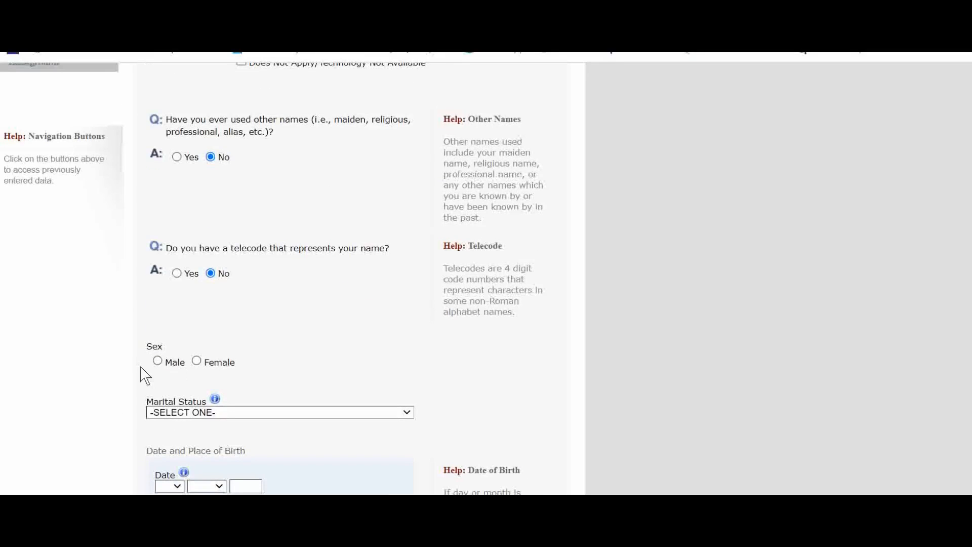
left_click(157, 362)
scroll(278, 321, "down", 3)
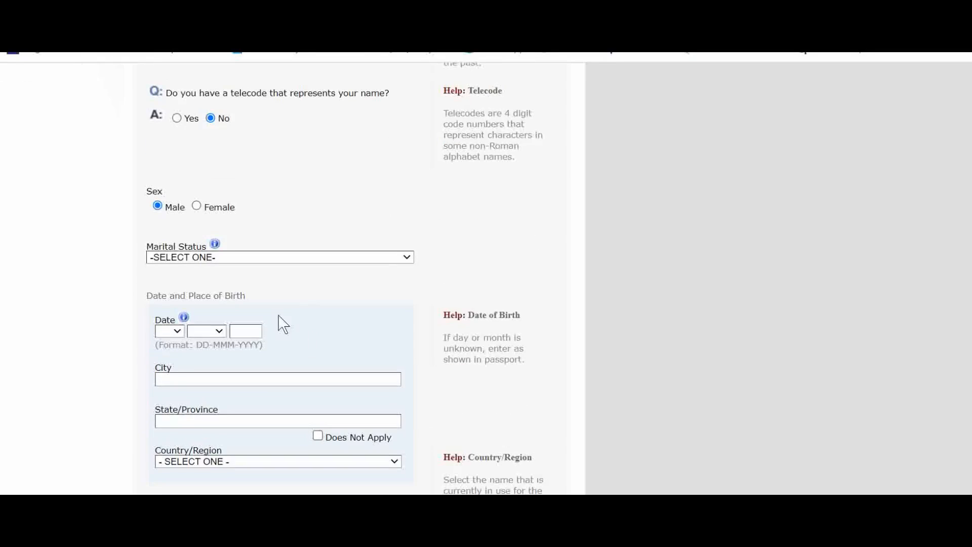
left_click(259, 257)
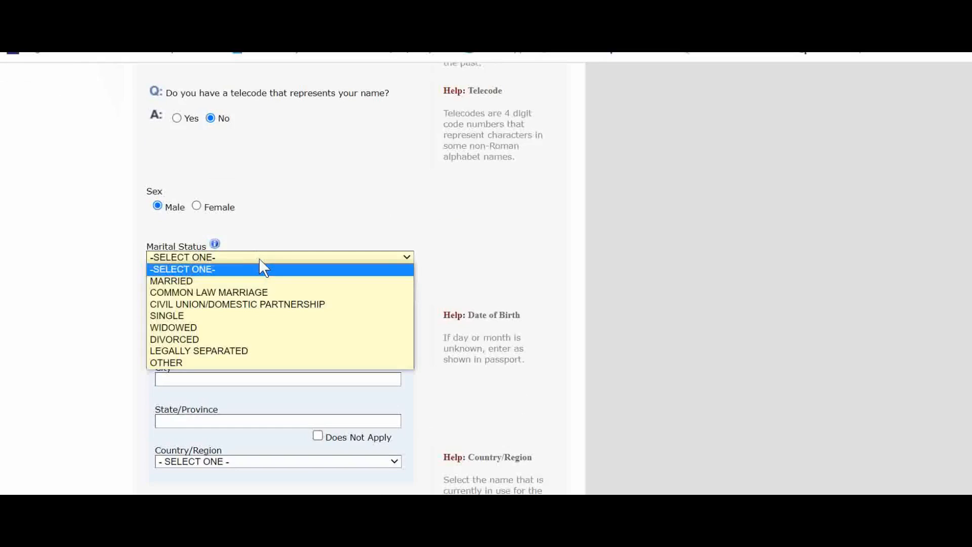
left_click(190, 316)
Enter the date of birth as 01 JAN 1985 and DUBAI as the birth city and state/province
scroll(319, 223, "down", 2)
left_click(176, 254)
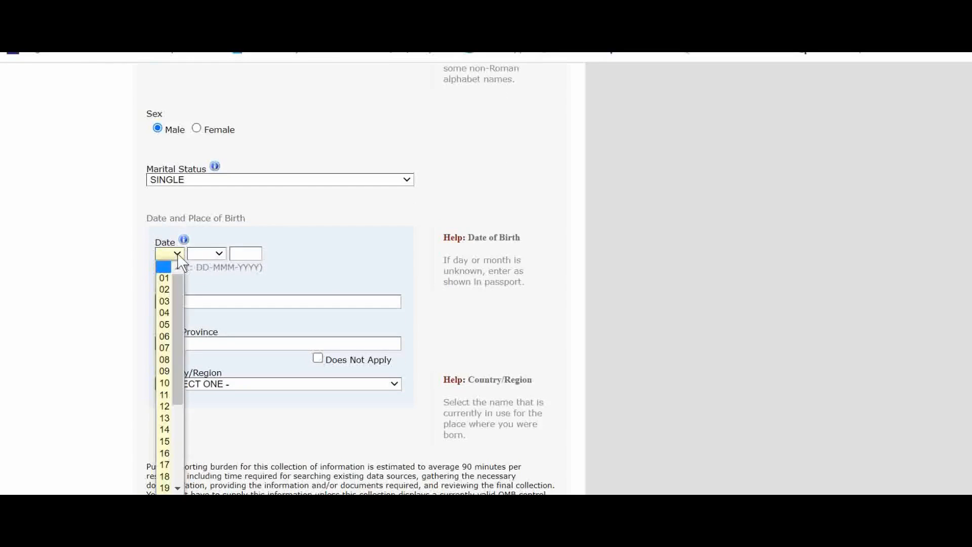
left_click(165, 278)
left_click(208, 254)
left_click(207, 278)
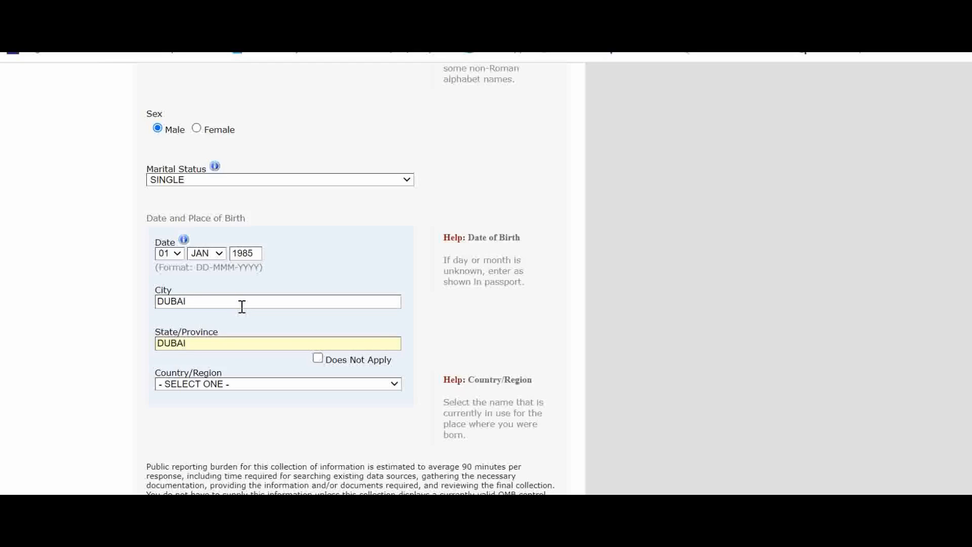
Set the country/region of birth to UNITED ARAB EMIRATES
left_click(219, 384)
scroll(278, 276, "down", 4)
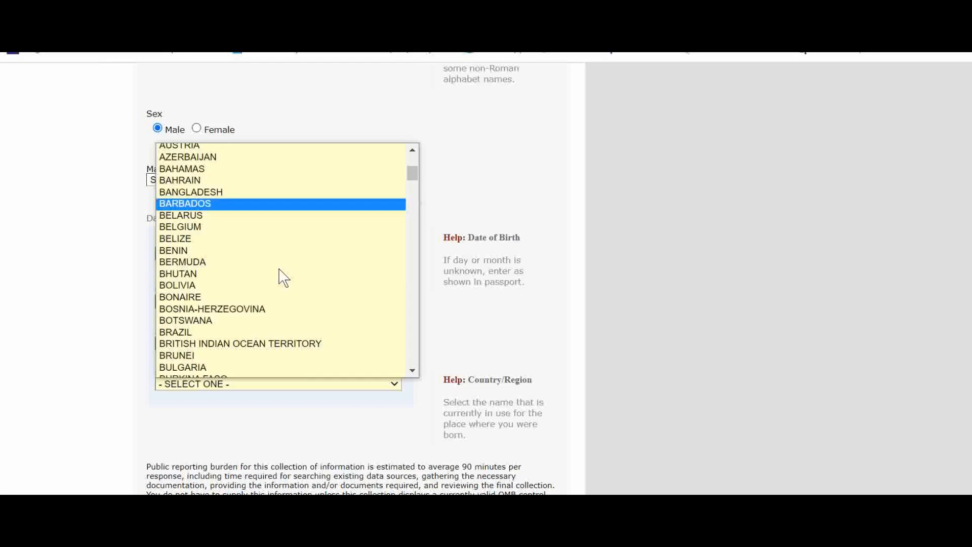
key("u")
key("u")
key("u")
key("u")
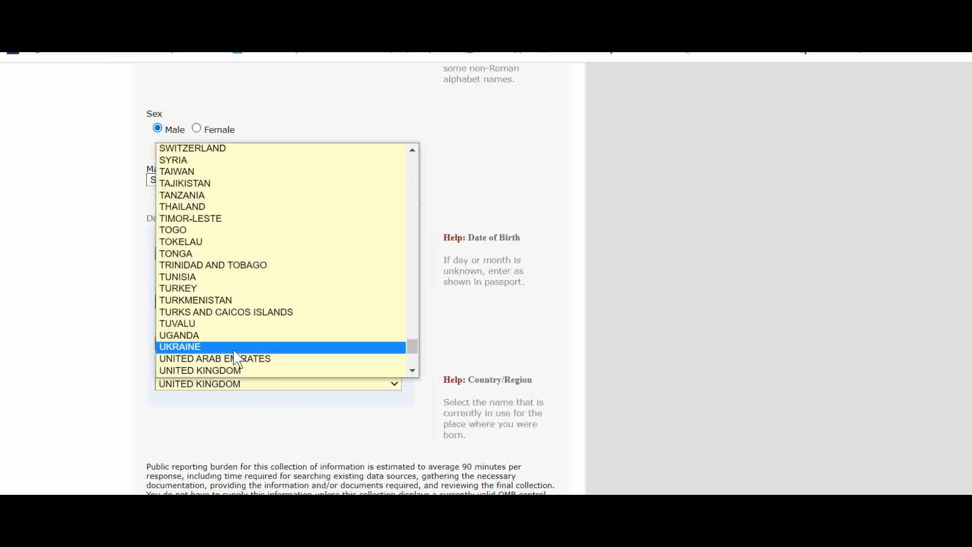
left_click(234, 353)
left_click(230, 383)
key("Up")
key("Down")
key("Down")
left_click(243, 370)
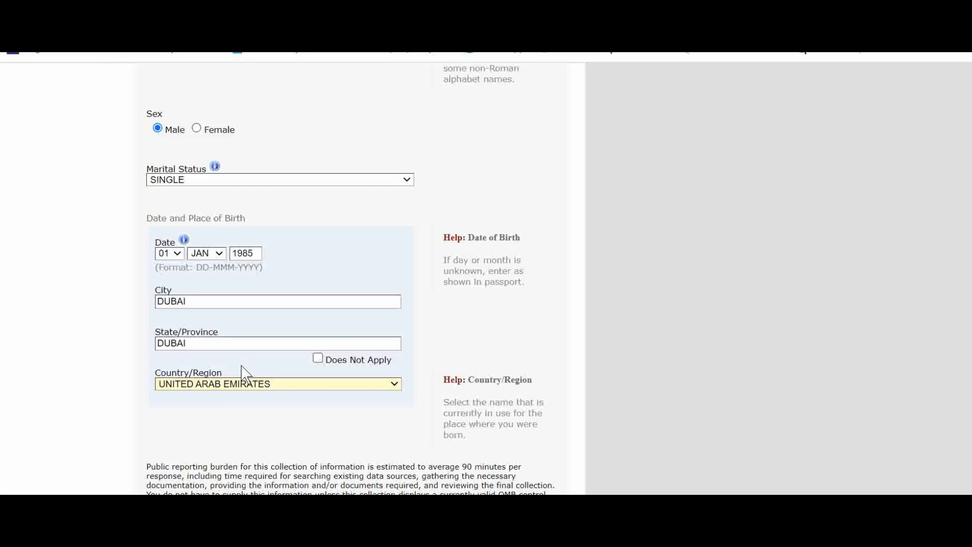
Save the application and choose to continue it
scroll(273, 444, "down", 5)
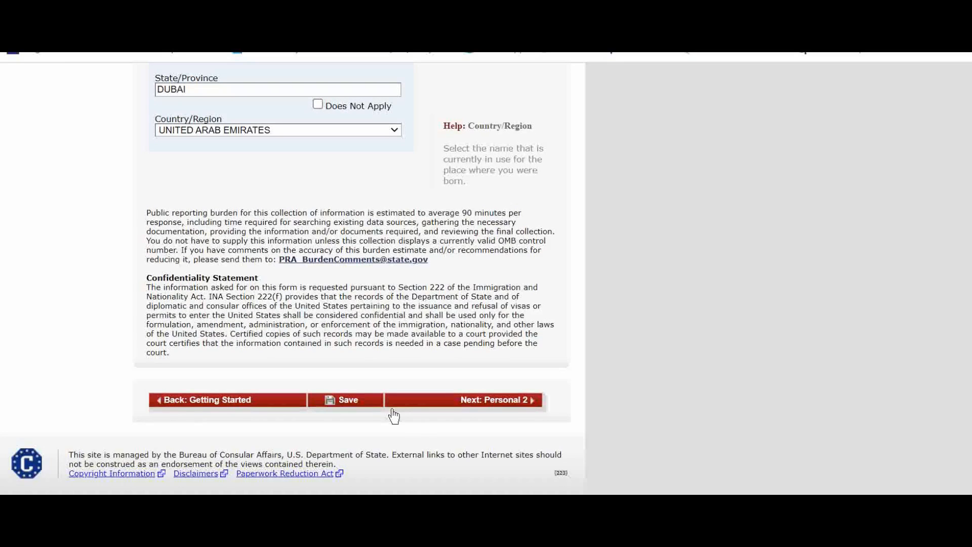
left_click(360, 409)
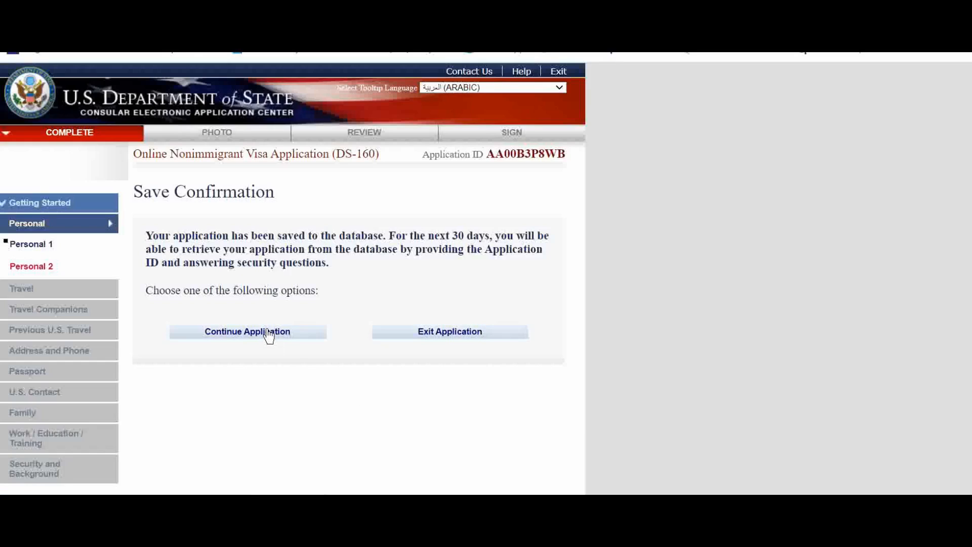
left_click(267, 332)
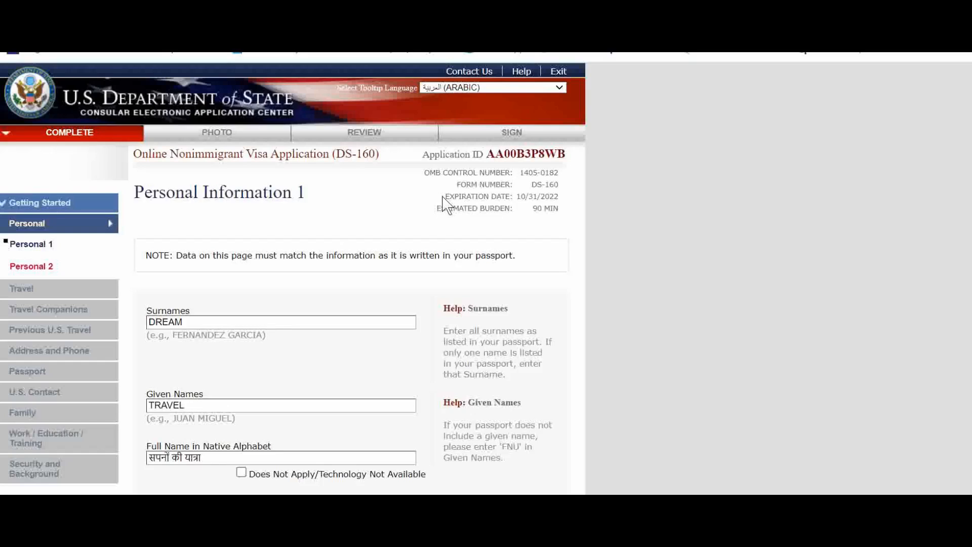
Highlight the Application ID at the top of the form to note it down
left_click_drag(487, 154, 559, 171)
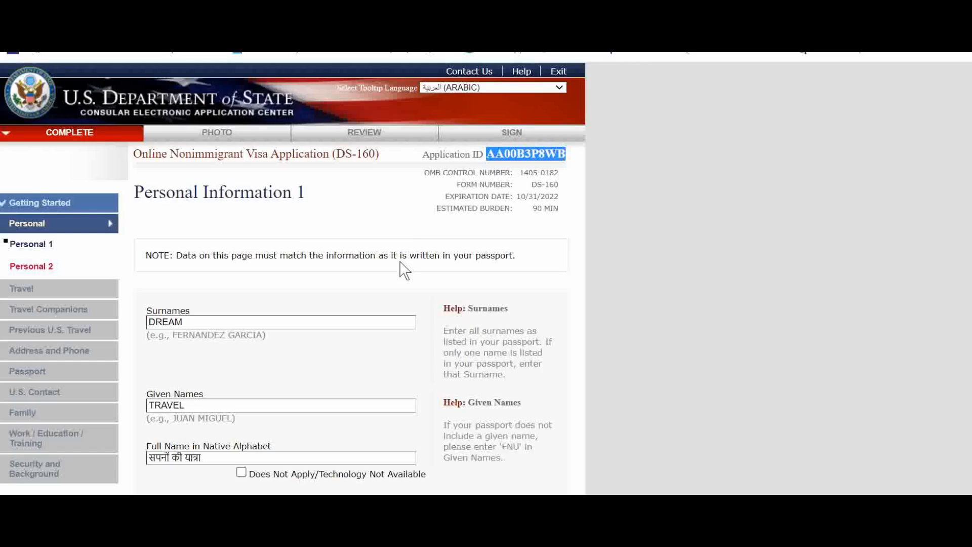
scroll(404, 269, "down", 3)
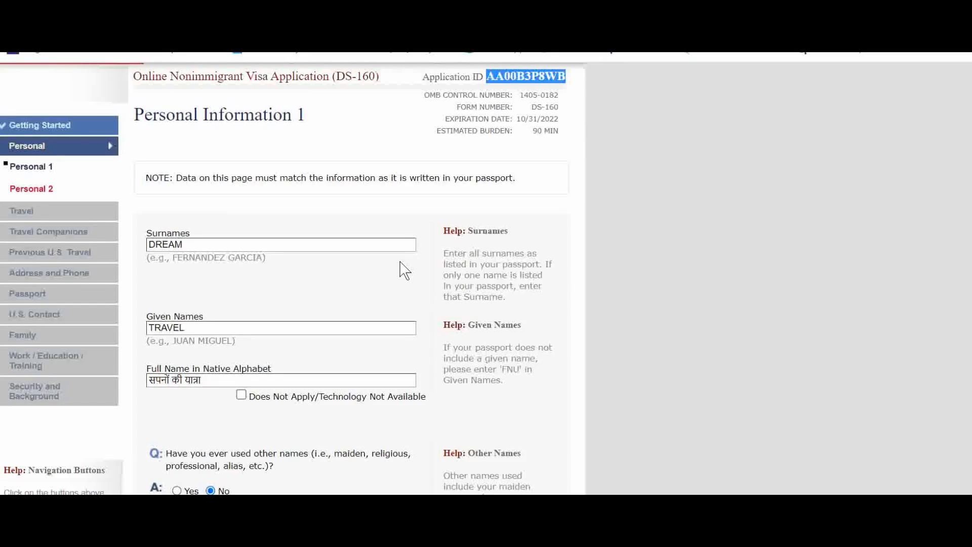
scroll(404, 270, "down", 20)
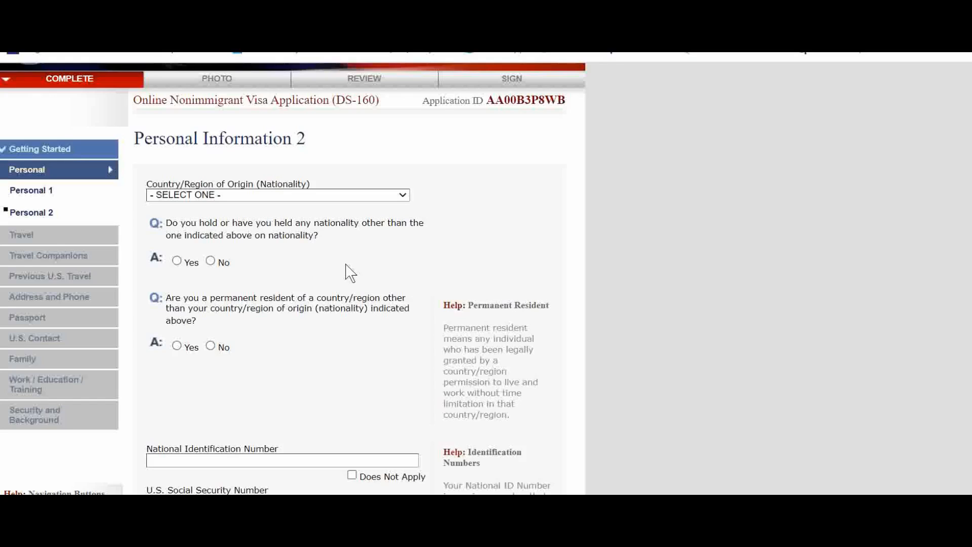
Select INDIA as the country/region of origin (nationality) on Personal Information 2
left_click(256, 195)
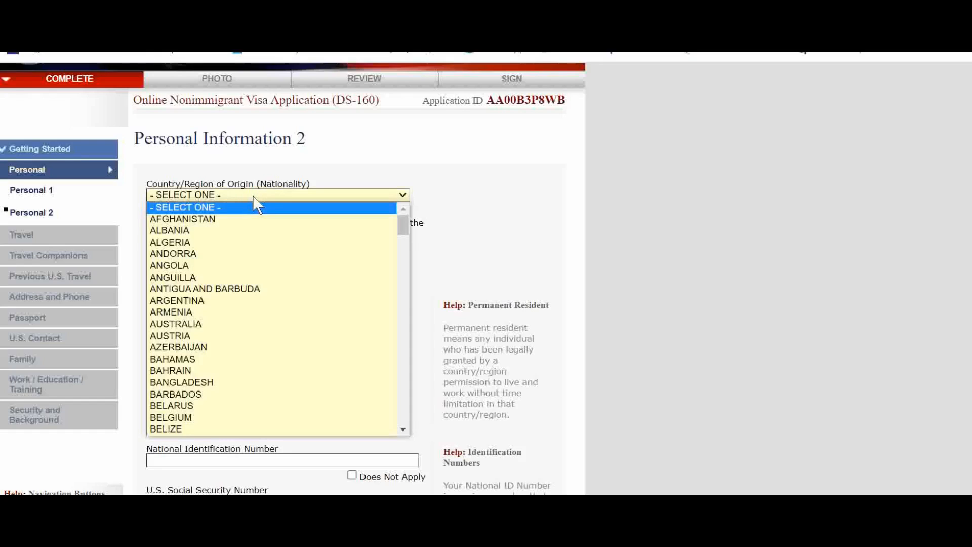
type("india")
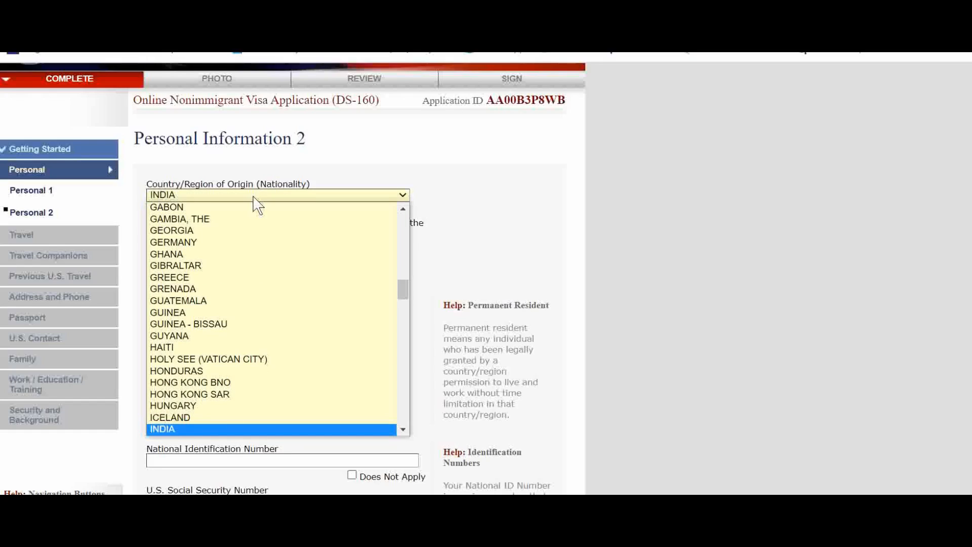
key("Return")
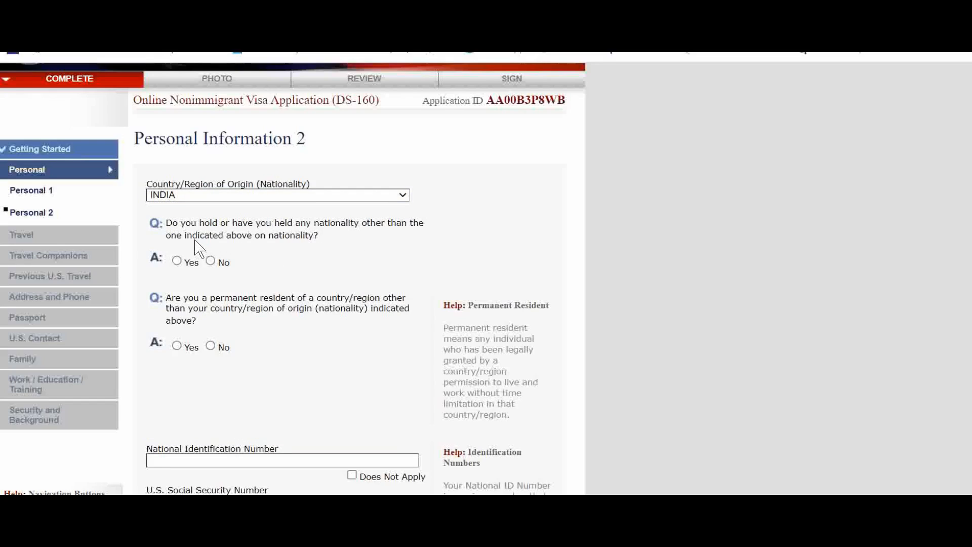
Answer No to holding another nationality and to being a permanent resident of another country
left_click(213, 263)
left_click(211, 347)
scroll(357, 352, "down", 2)
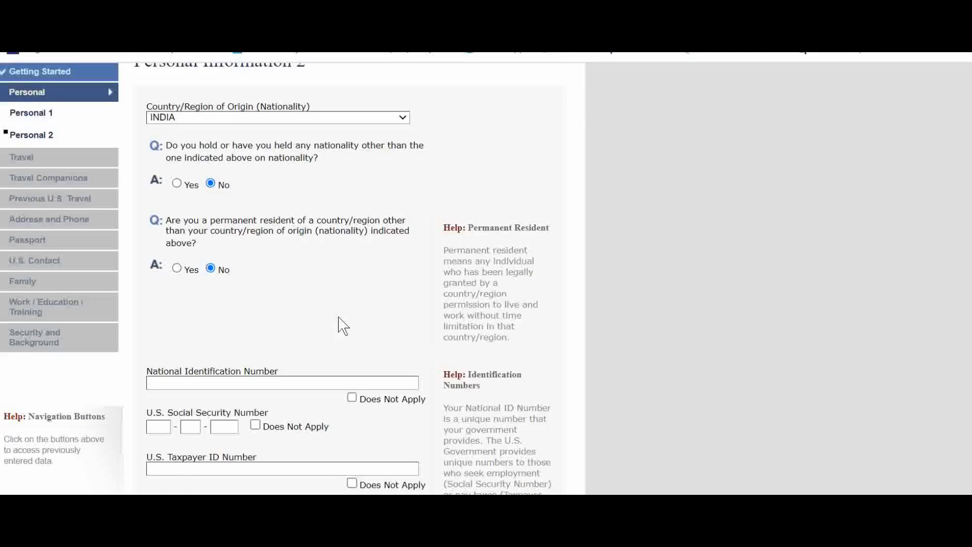
scroll(326, 301, "down", 2)
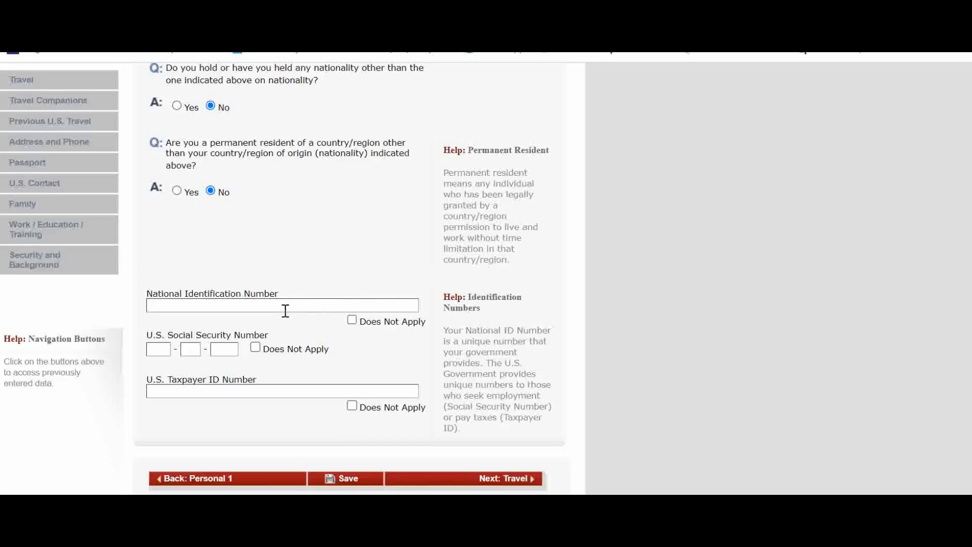
scroll(283, 310, "down", 2)
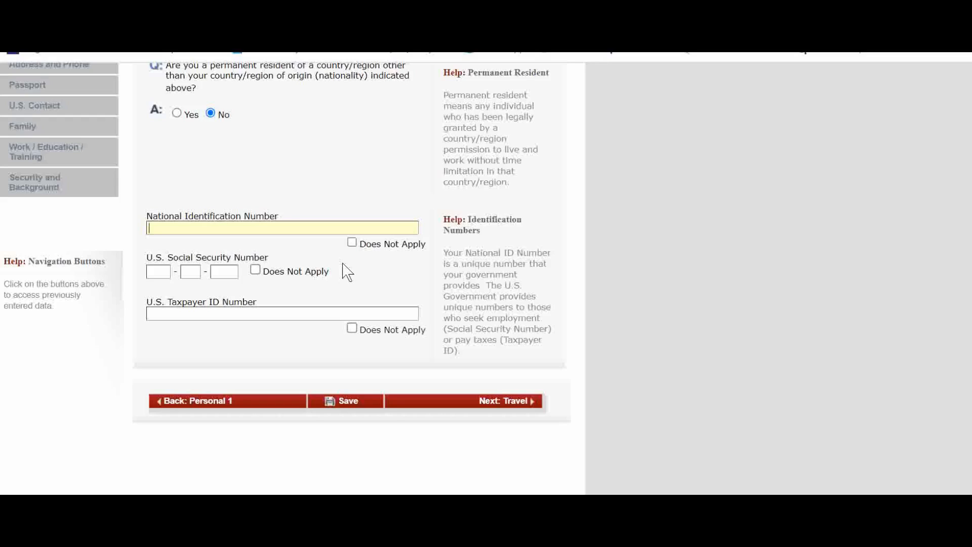
Mark the U.S. Social Security and Taxpayer ID numbers as not applicable and enter the national identification number
left_click(255, 269)
left_click(352, 327)
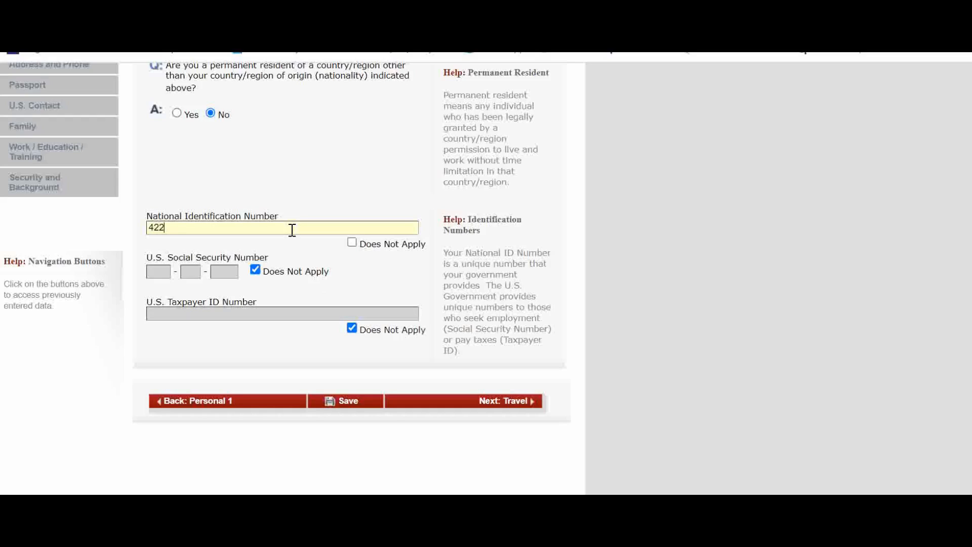
type("7565")
scroll(354, 314, "down", 2)
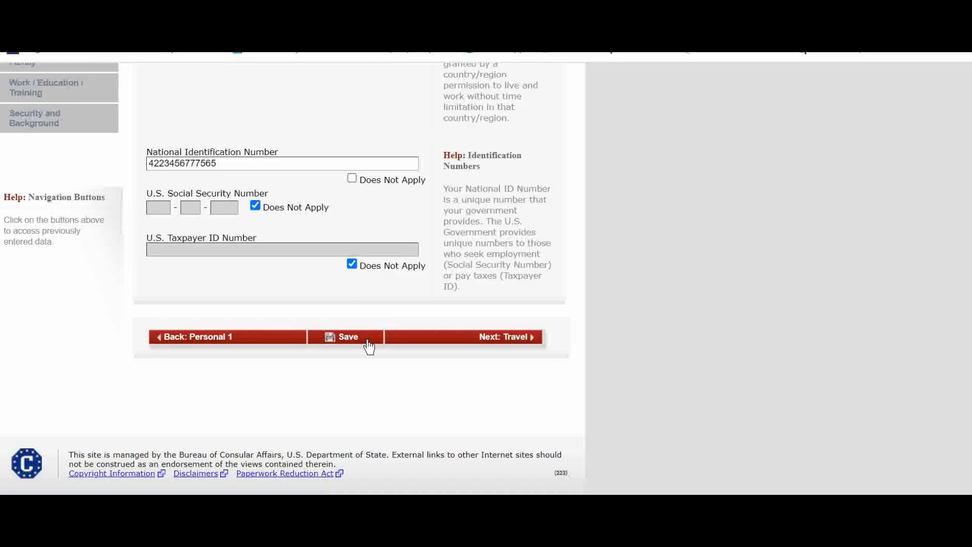
Save the application and navigate back to the form
left_click(369, 346)
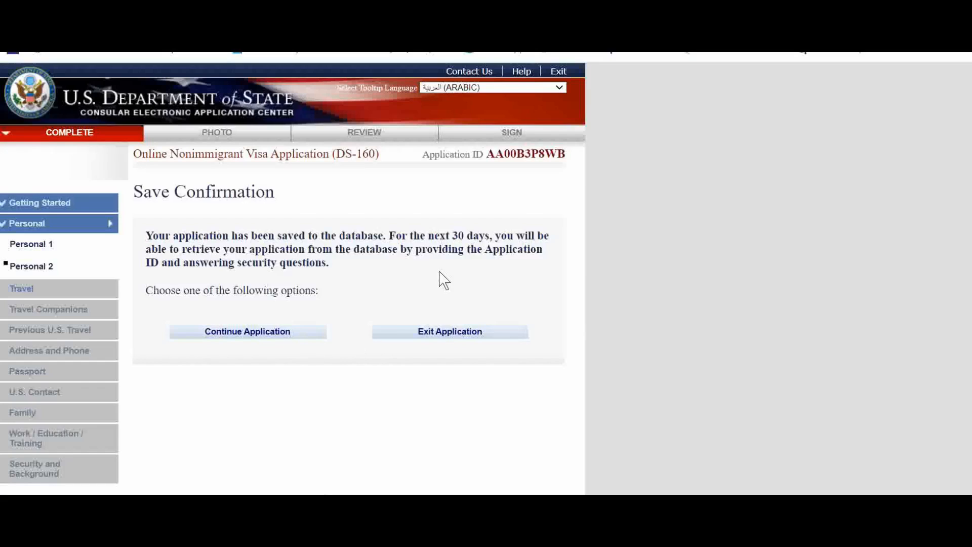
key("alt+Left")
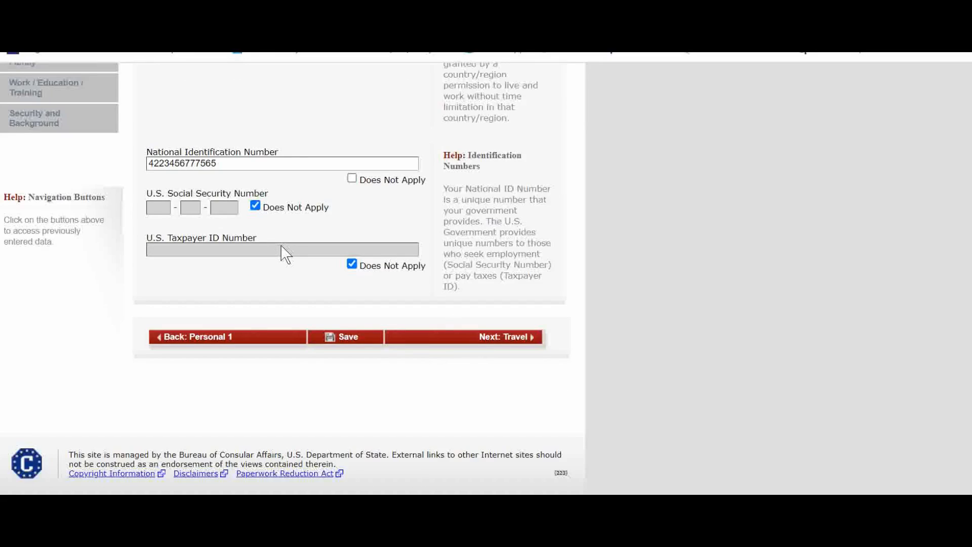
scroll(282, 246, "down", 1)
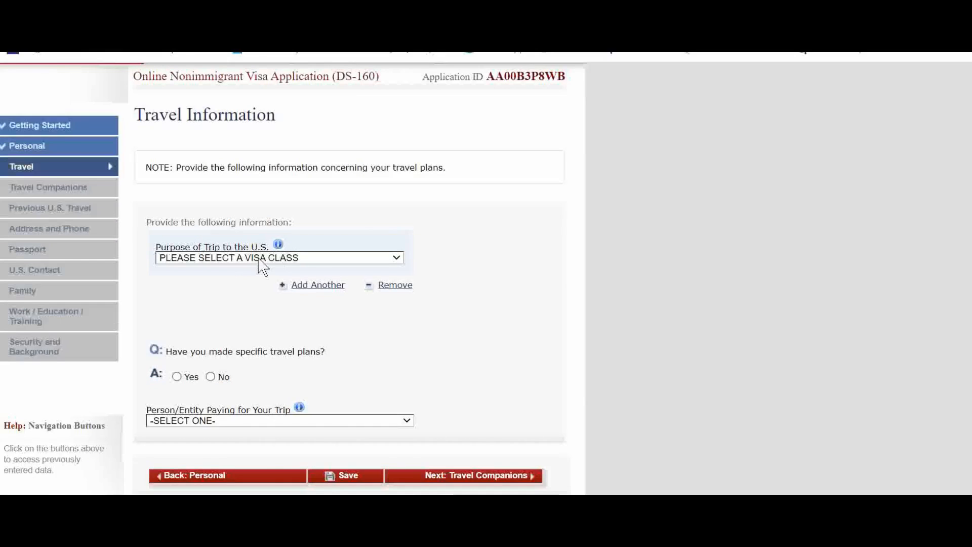
Set the trip purpose to TEMP. BUSINESS PLEASURE VISITOR (B), specifying BUSINESS & TOURISM (TEMPORARY VISITOR) (B1/B2)
left_click(257, 257)
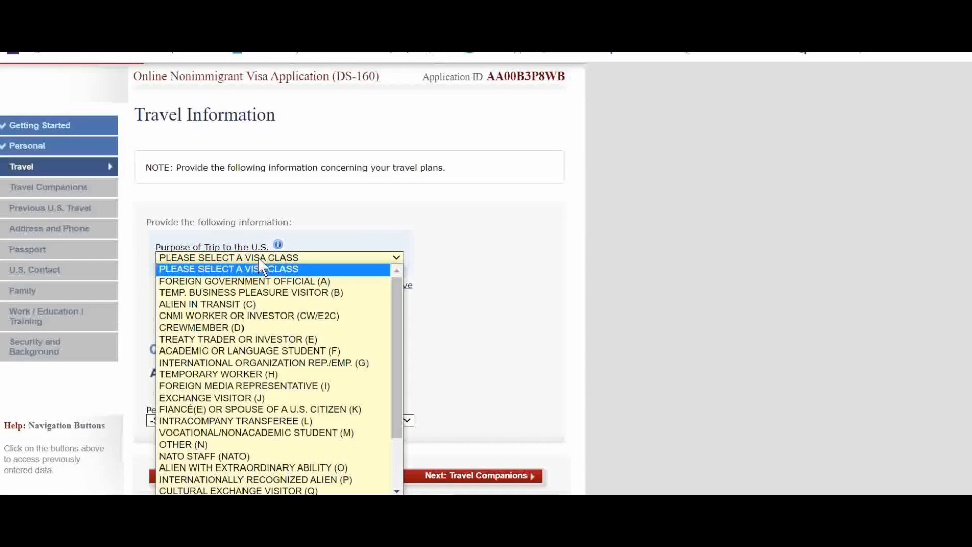
left_click(269, 294)
left_click(221, 294)
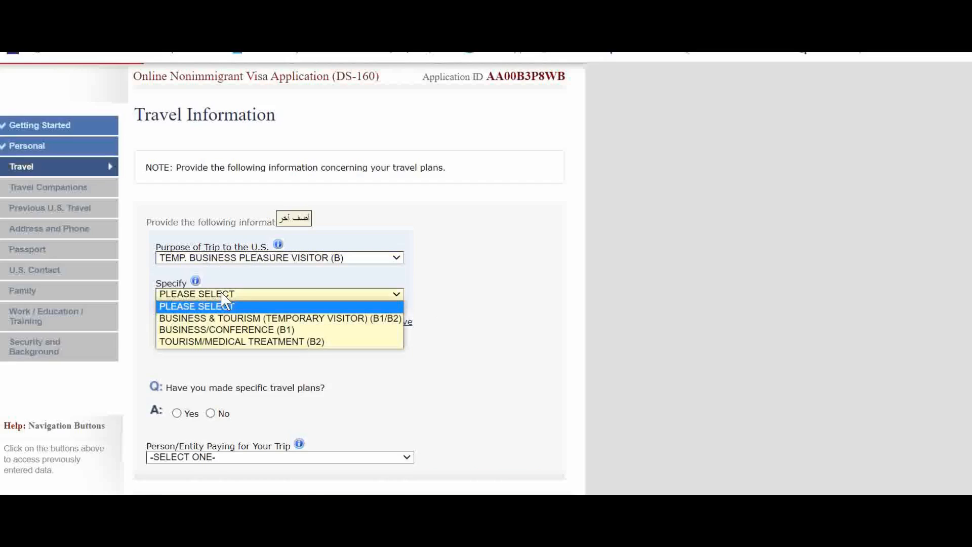
left_click(320, 319)
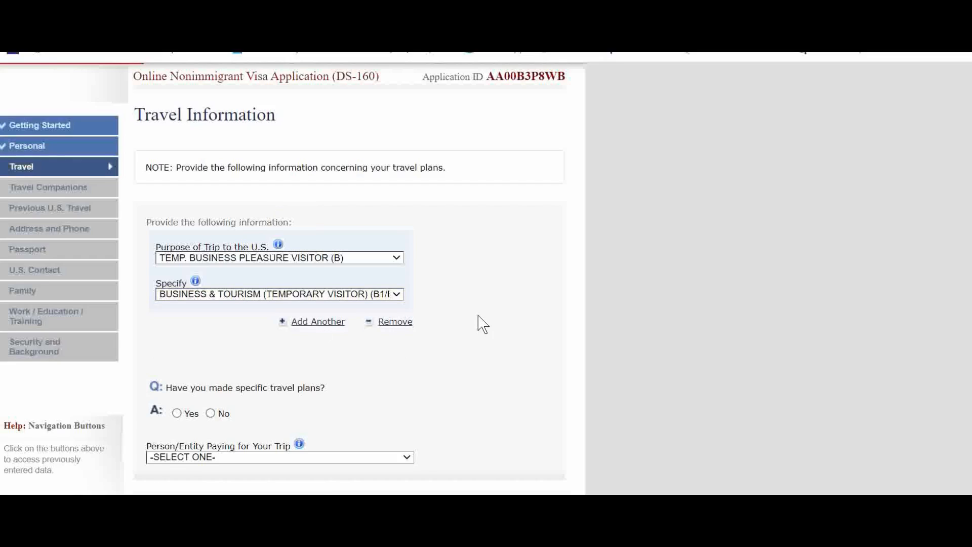
Answer No to whether specific travel plans have been made
scroll(478, 322, "down", 3)
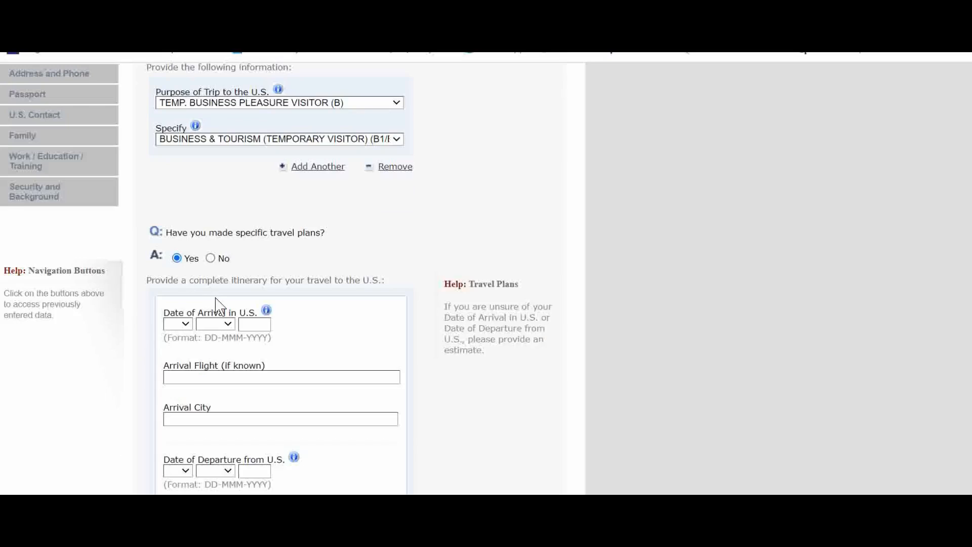
scroll(218, 306, "down", 6)
scroll(221, 305, "up", 3)
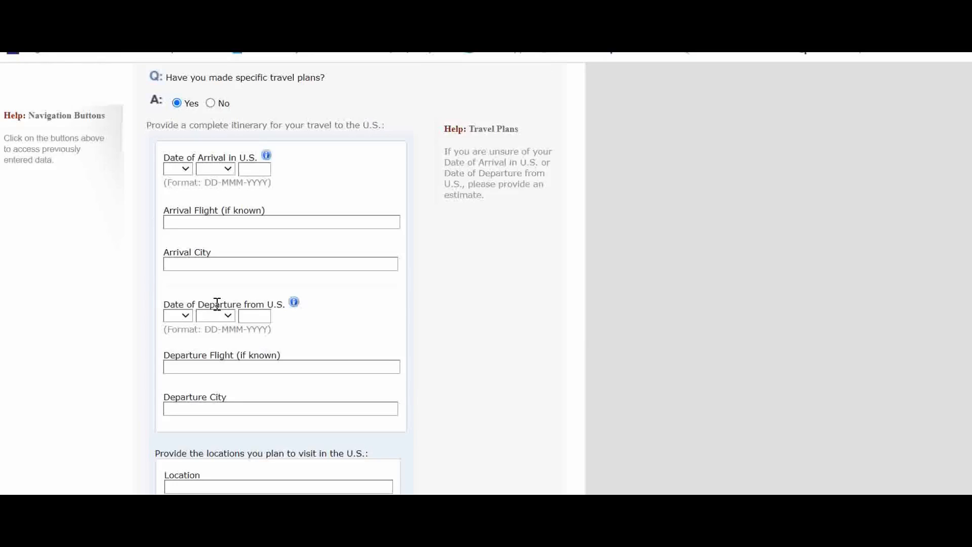
scroll(213, 304, "up", 3)
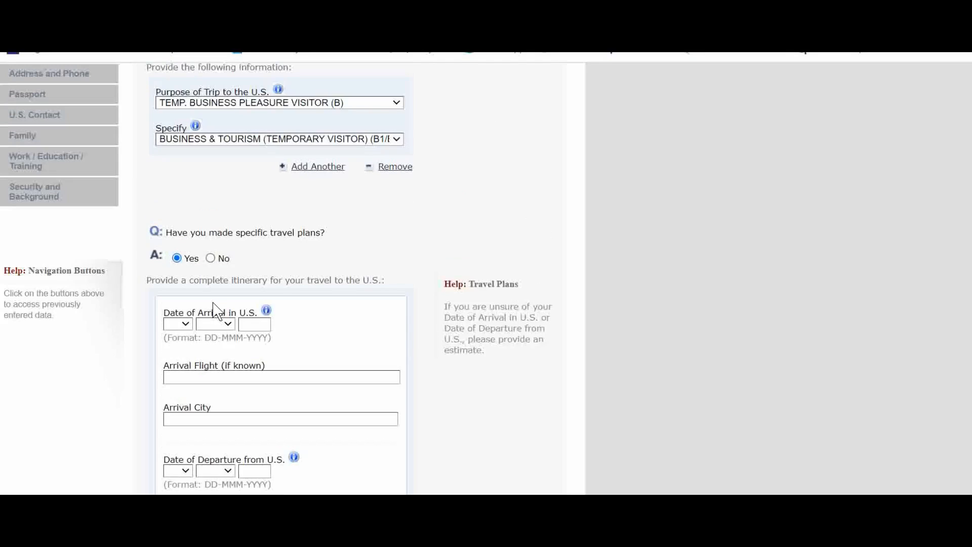
scroll(214, 307, "down", 1)
scroll(213, 304, "down", 1)
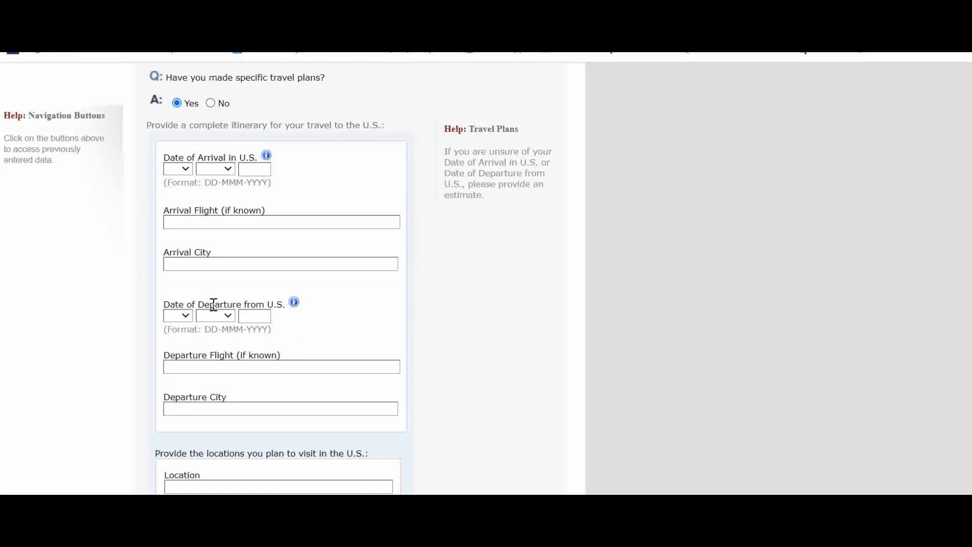
scroll(213, 304, "up", 2)
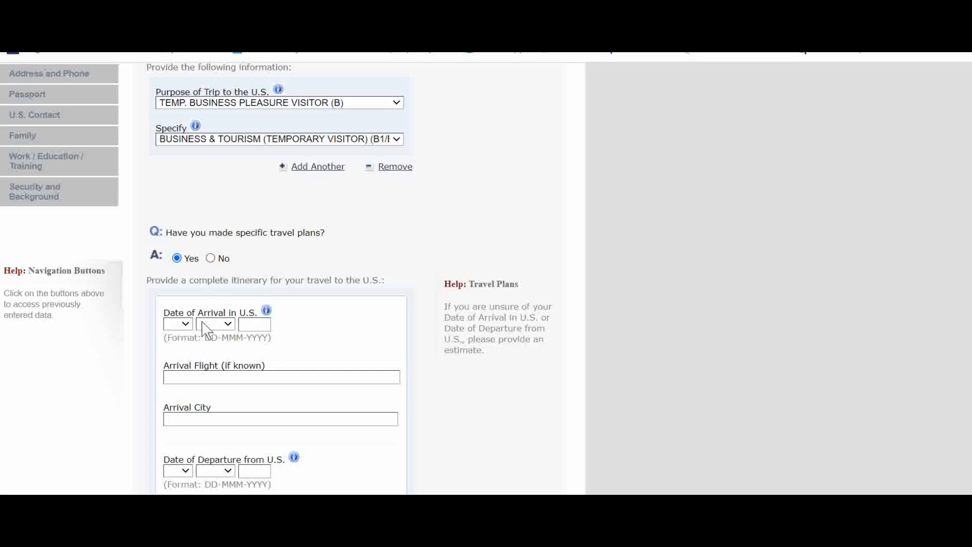
mouse_move(214, 362)
left_click(210, 258)
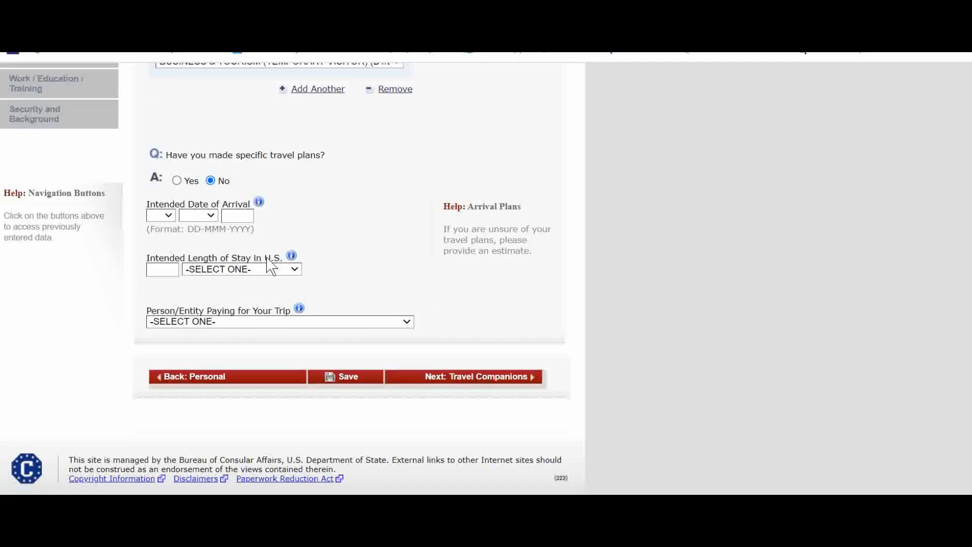
scroll(304, 345, "down", 2)
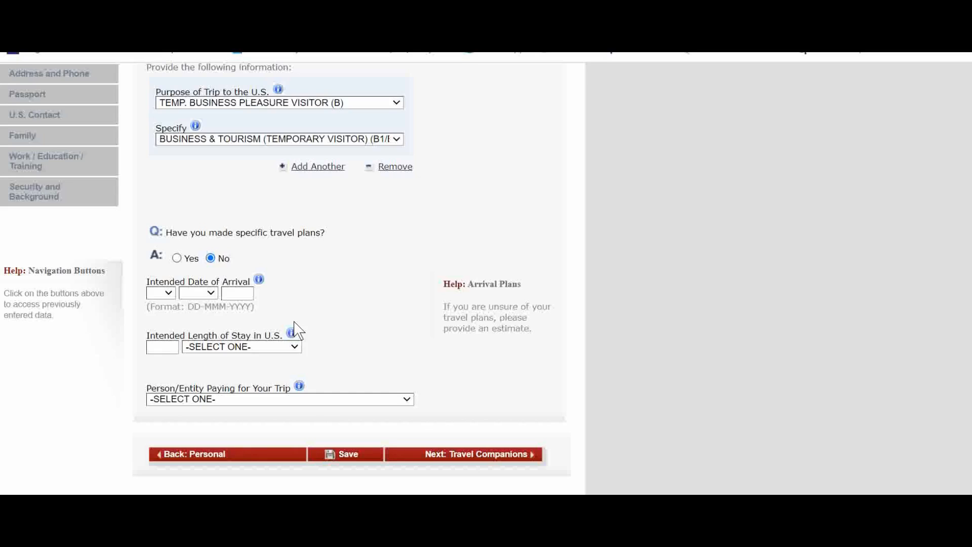
left_click(177, 258)
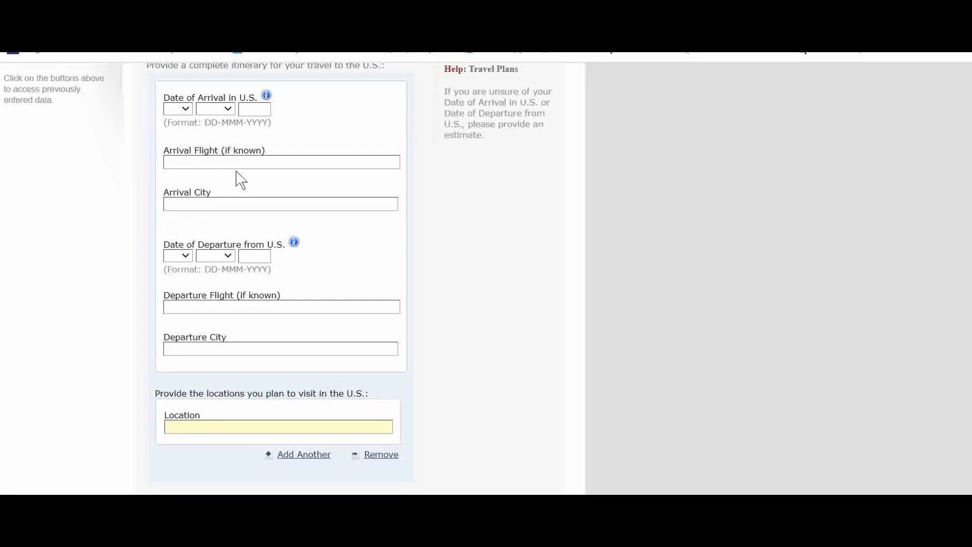
left_click(199, 202)
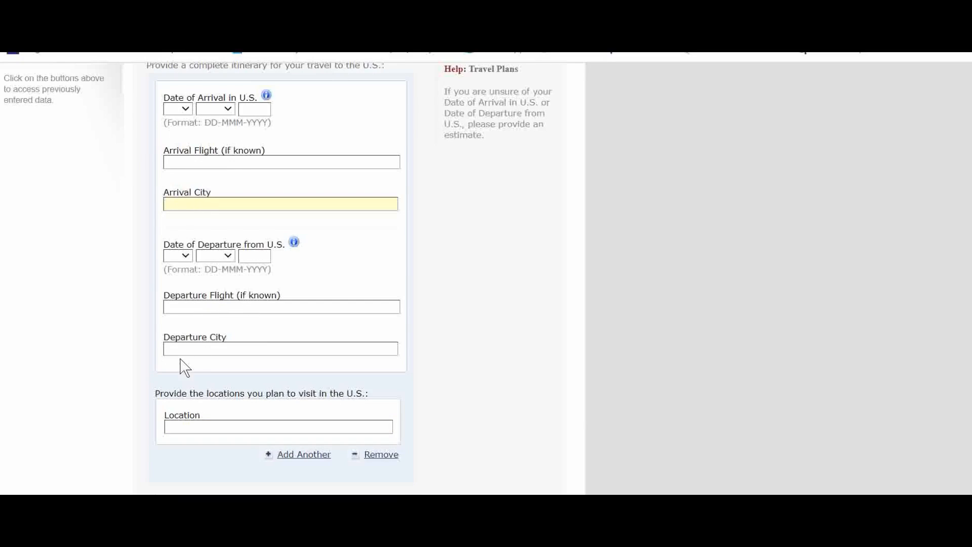
scroll(226, 385, "down", 2)
scroll(219, 399, "up", 6)
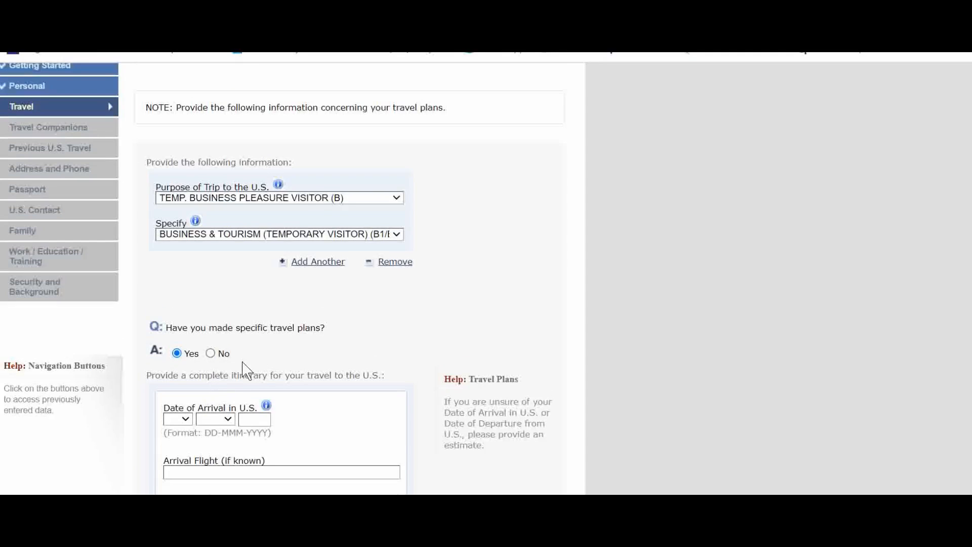
left_click(210, 354)
Set the intended date of arrival to 30 JAN 2023
scroll(238, 369, "down", 2)
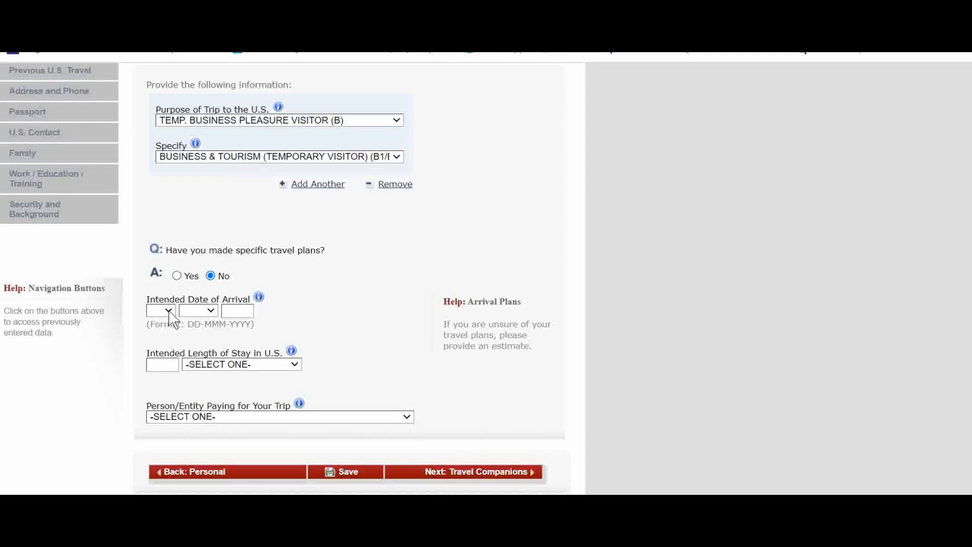
left_click(162, 310)
scroll(165, 253, "down", 4)
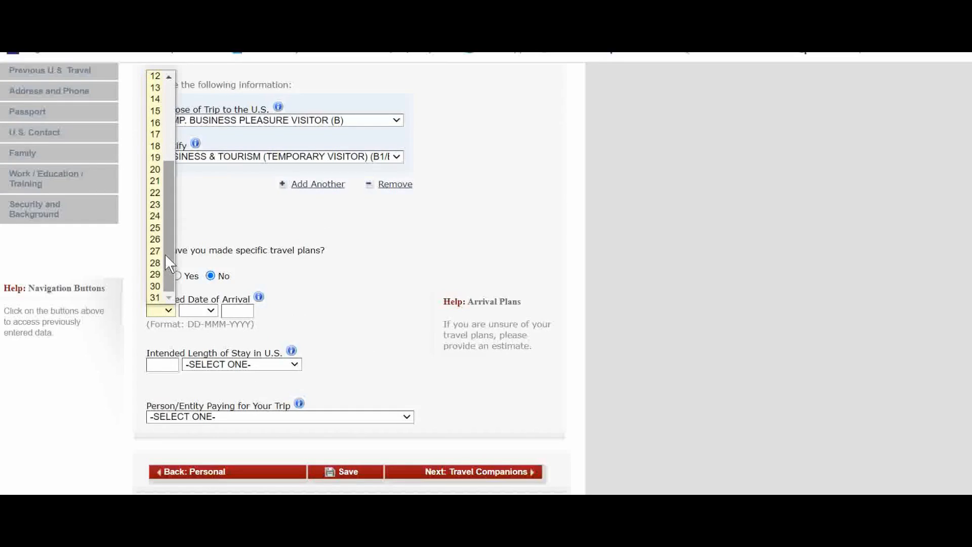
left_click(161, 293)
left_click(191, 315)
left_click(195, 329)
left_click(245, 311)
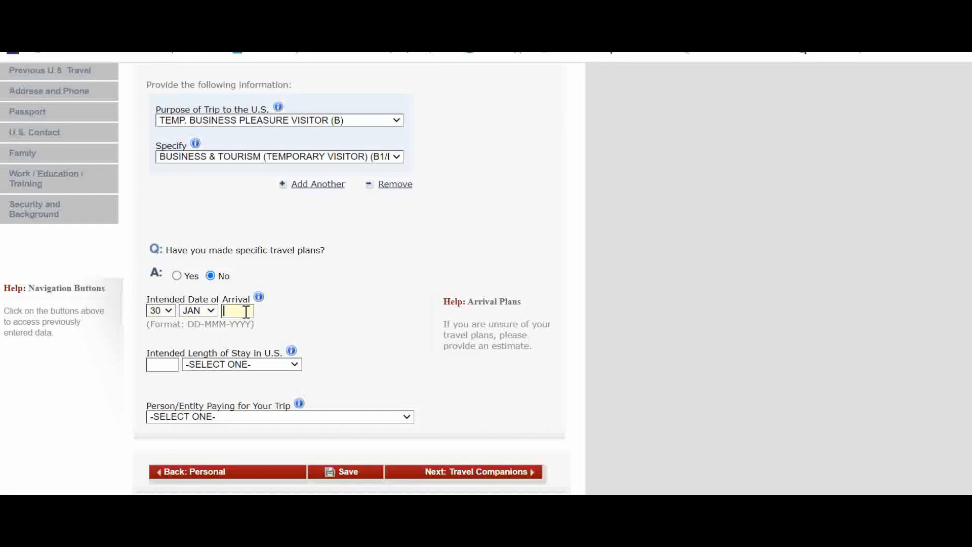
type("2023")
Set the intended length of stay in the U.S. to 10 DAY(S)
scroll(293, 310, "down", 2)
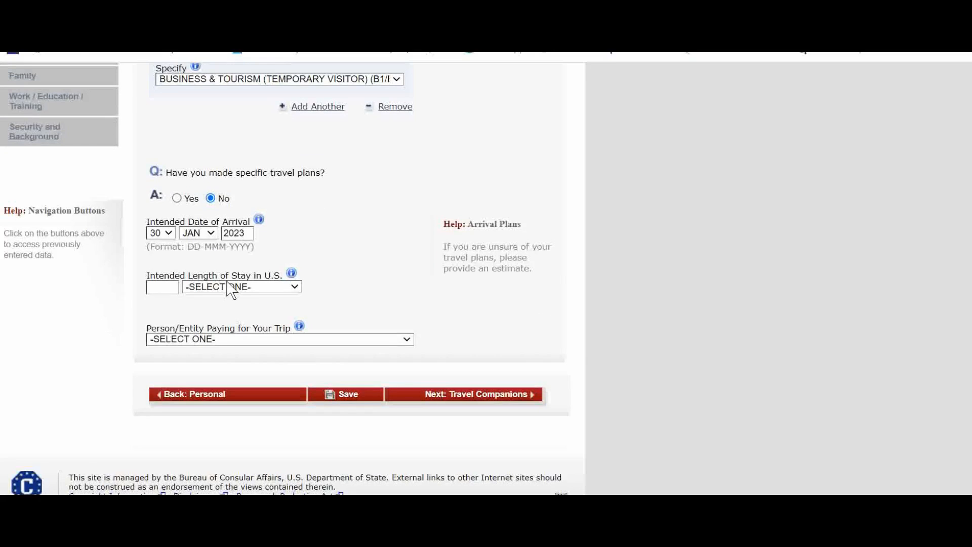
left_click(235, 287)
left_click(197, 344)
left_click(169, 287)
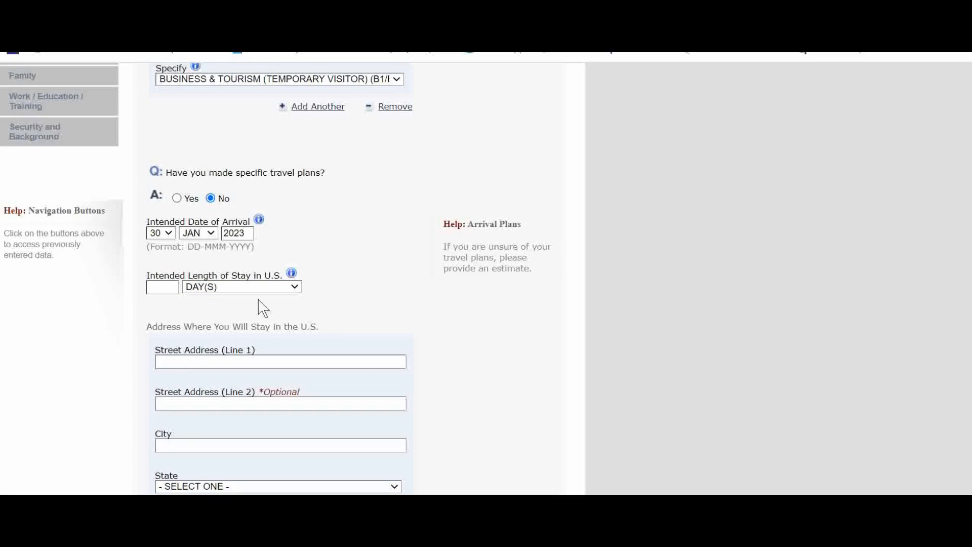
left_click(163, 292)
type("10")
left_click(352, 289)
Enter the street address of the U.S. stay and set the city to MANHATAN
scroll(362, 304, "down", 3)
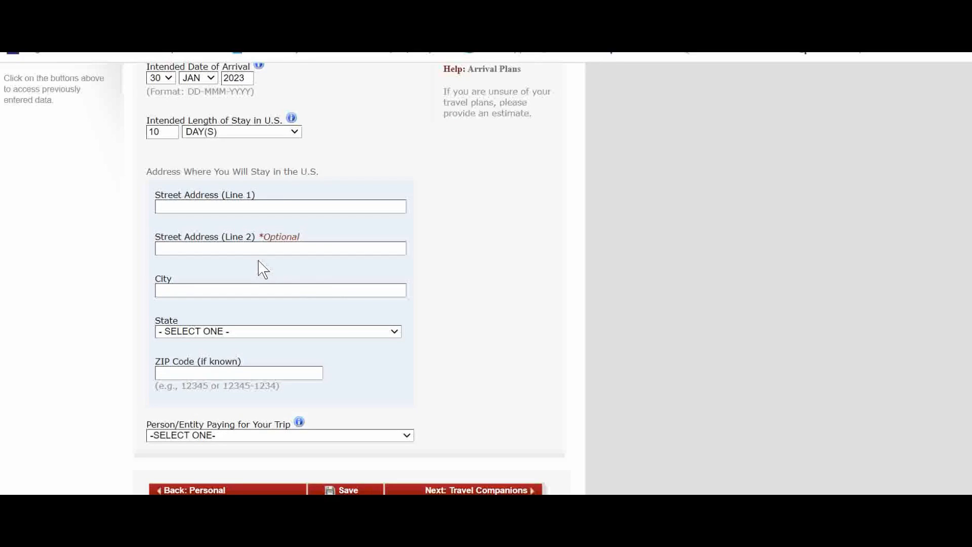
left_click(229, 208)
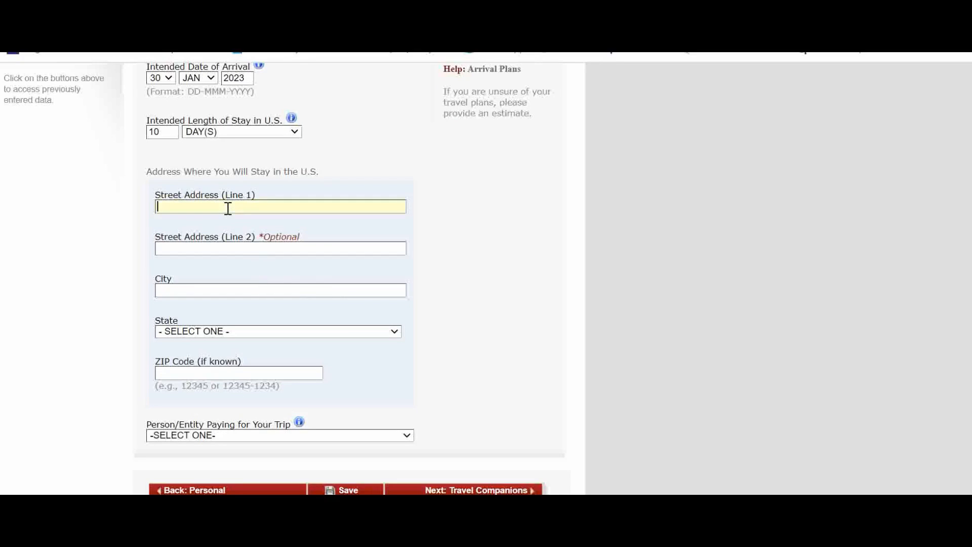
type("ASDGHR")
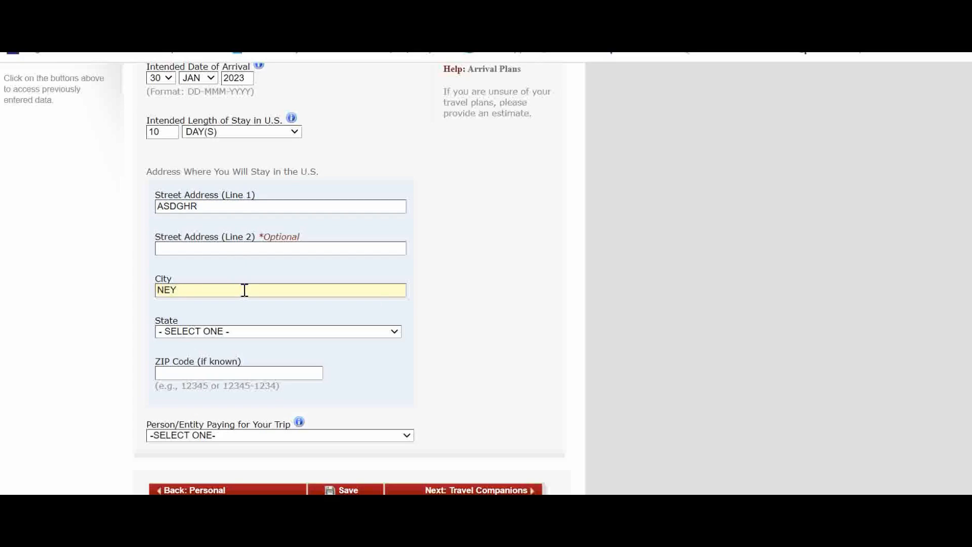
type("MANHA")
Set the state of the U.S. stay address to NEW MEXICO
left_click(336, 333)
type("nev")
key("Down")
key("Down")
key("Down")
key("Down")
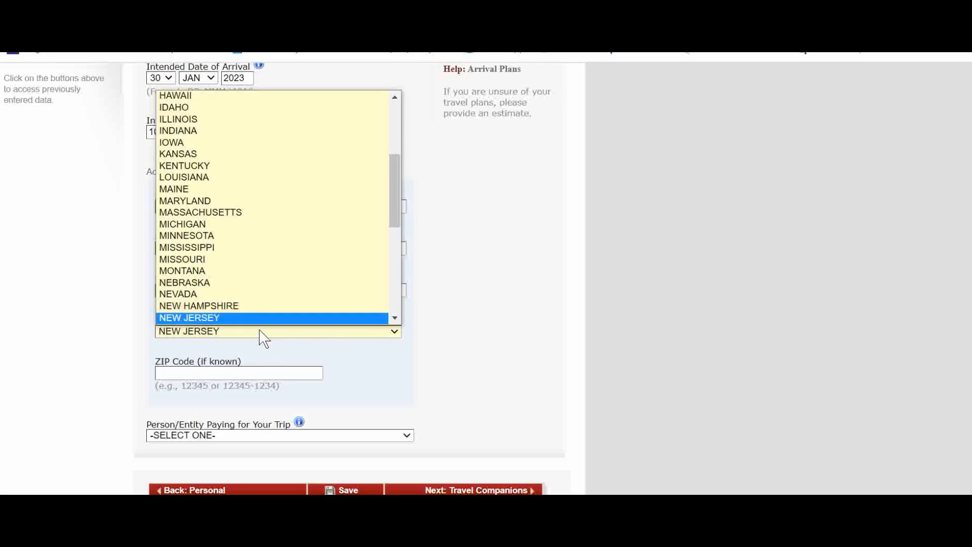
left_click(240, 316)
key("Up")
Enter NY10091 as the ZIP code of the U.S. stay address
left_click(255, 373)
type("NY1009")
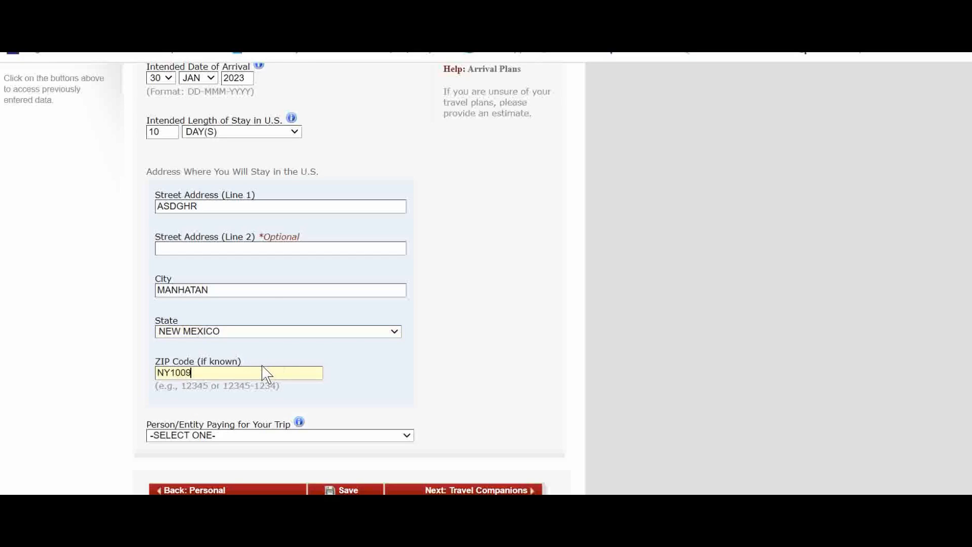
type("1")
left_click(469, 381)
Set the person or entity paying for the trip to OTHER PERSON
scroll(318, 358, "down", 1)
left_click(259, 359)
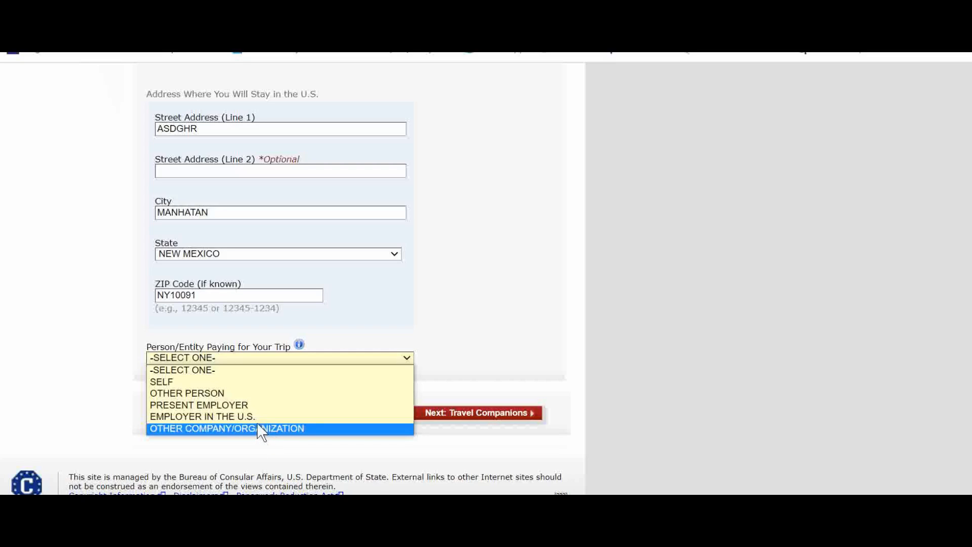
left_click(188, 383)
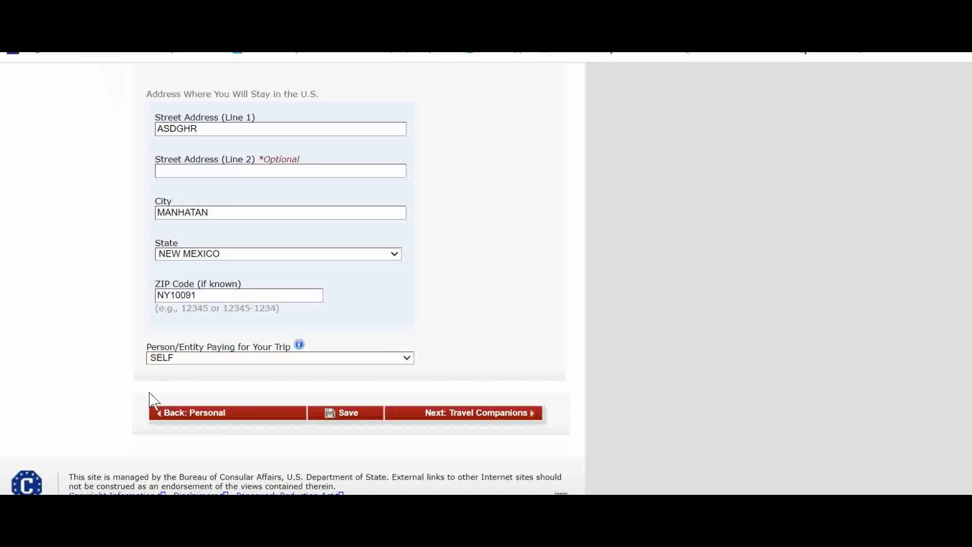
left_click(186, 357)
left_click(202, 393)
triple_click(490, 343)
scroll(250, 347, "down", 4)
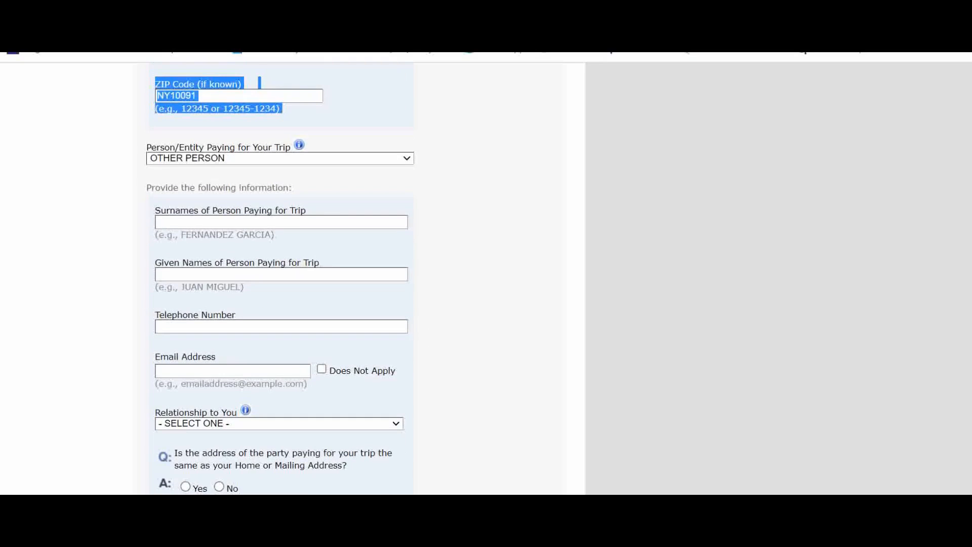
scroll(217, 273, "down", 1)
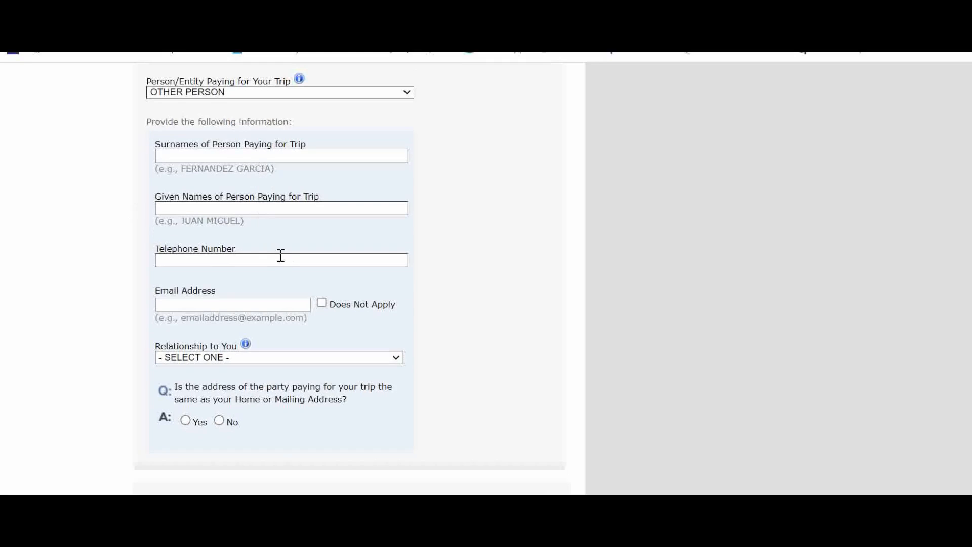
left_click(271, 357)
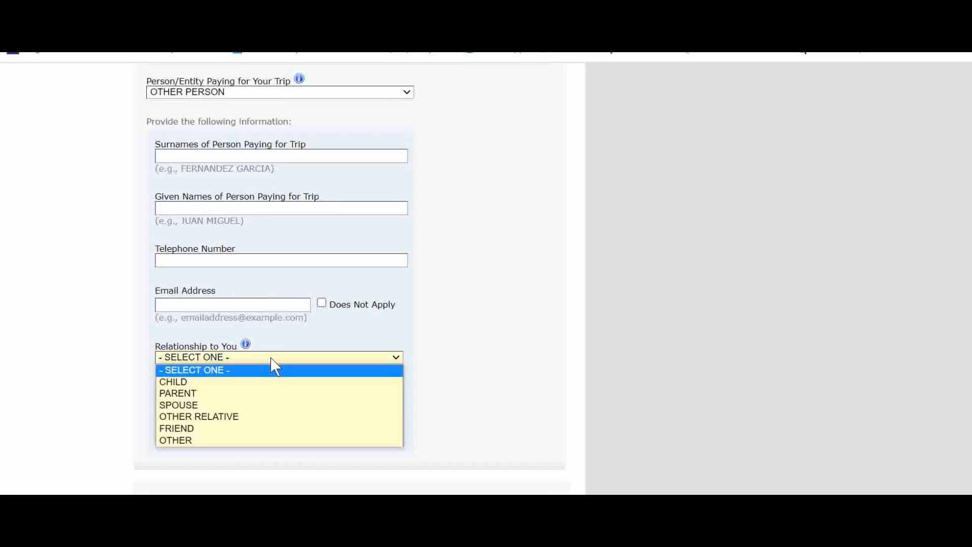
left_click(495, 393)
Change the person paying for the trip to SELF and try to continue to Travel Companions, declining to save the address
scroll(379, 377, "up", 5)
left_click(227, 325)
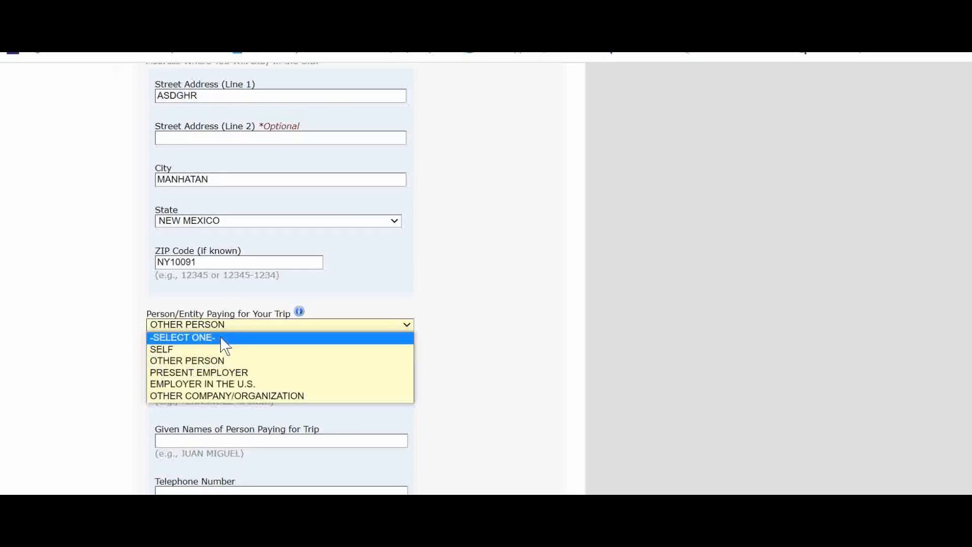
left_click(207, 350)
left_click(485, 392)
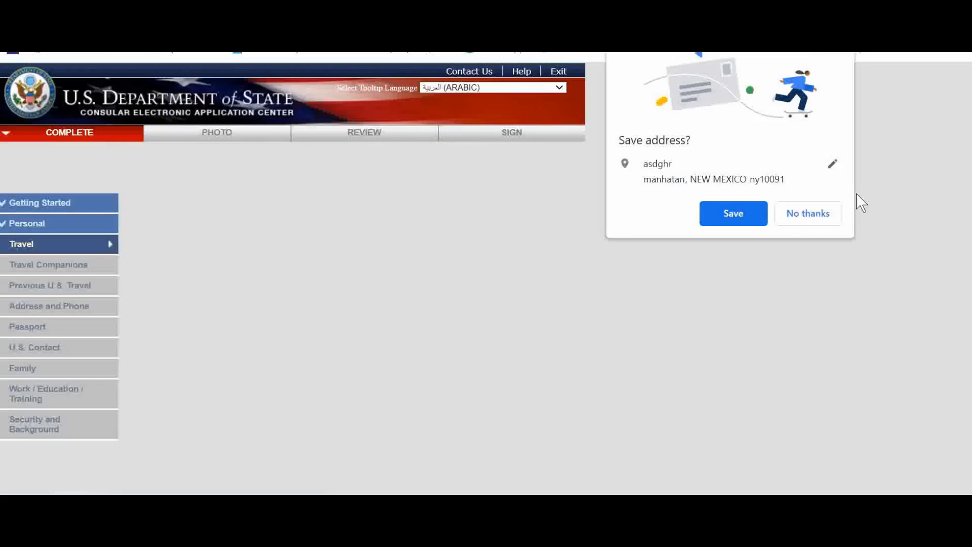
left_click(810, 213)
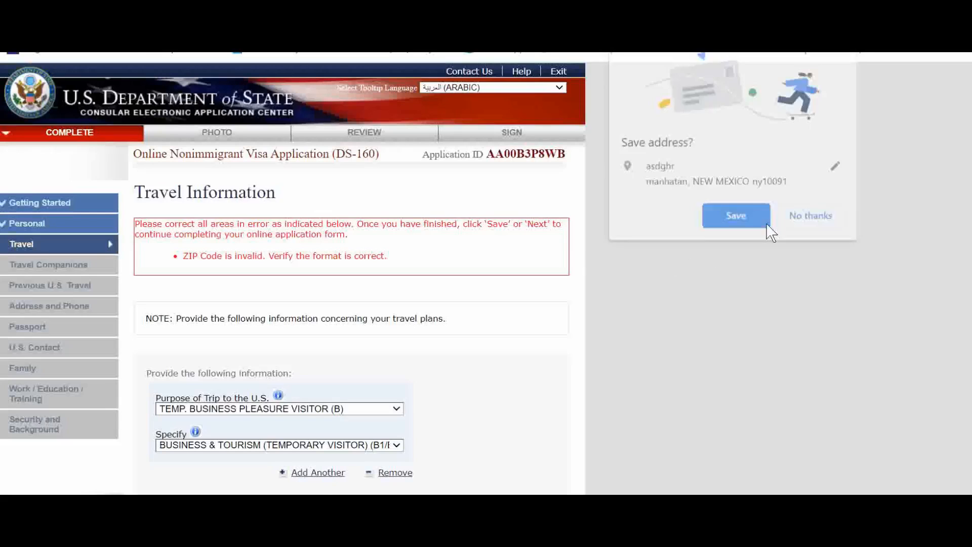
Correct the U.S. stay ZIP code to 10091 and continue to the Travel Companions page
scroll(402, 261, "down", 10)
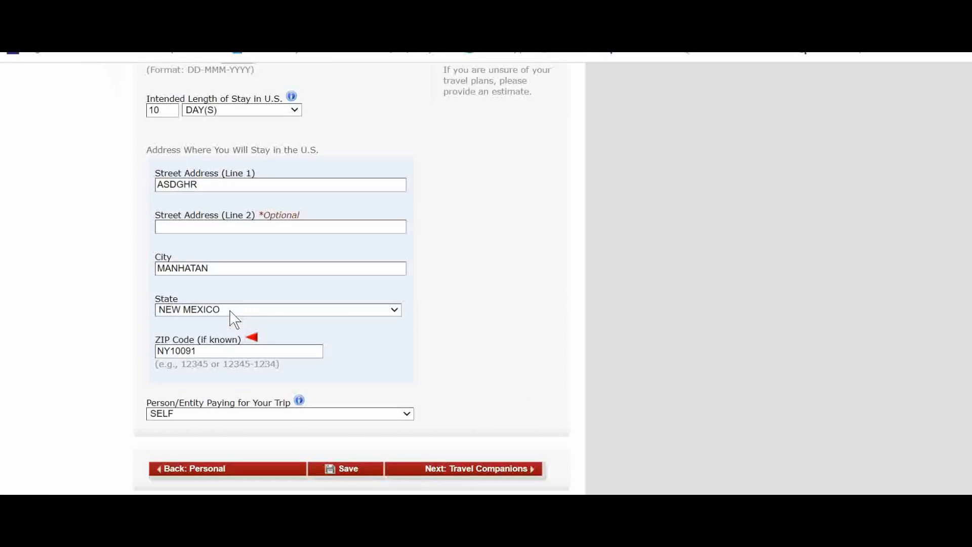
left_click_drag(171, 352, 72, 363)
key("BackSpace")
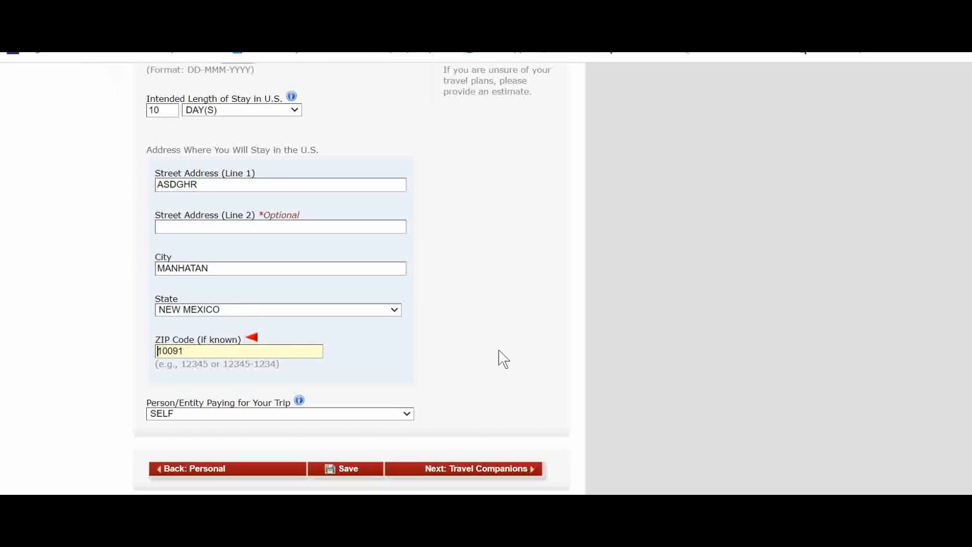
scroll(502, 338, "down", 2)
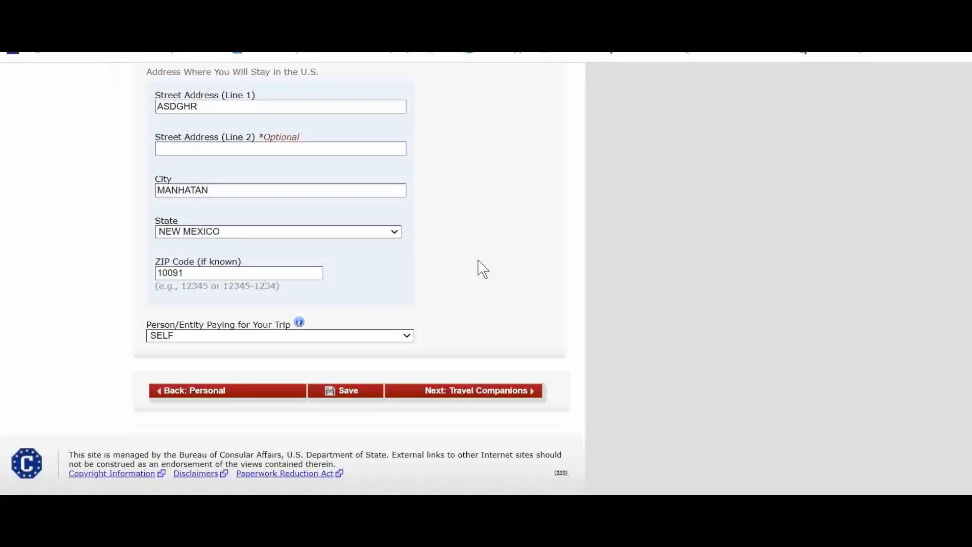
scroll(410, 284, "down", 3)
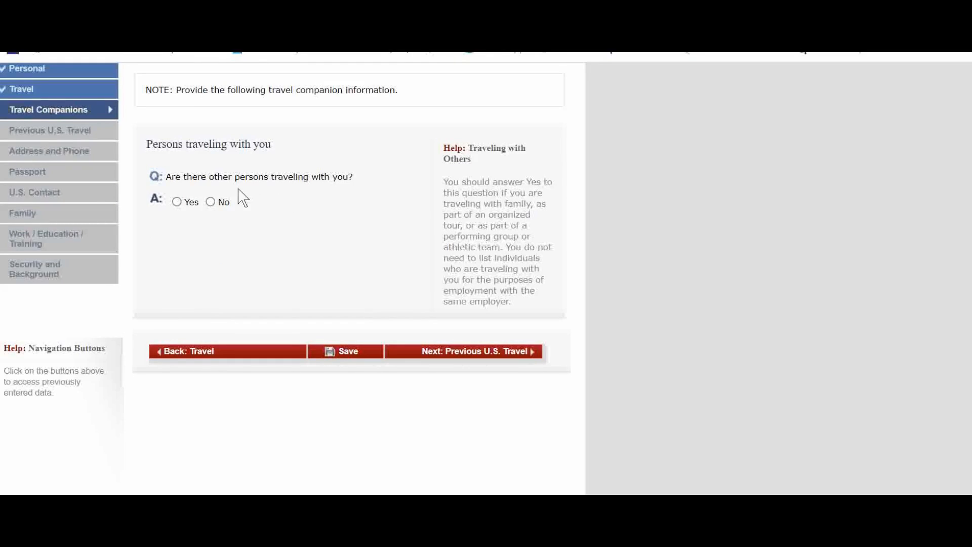
left_click(177, 202)
scroll(295, 299, "down", 6)
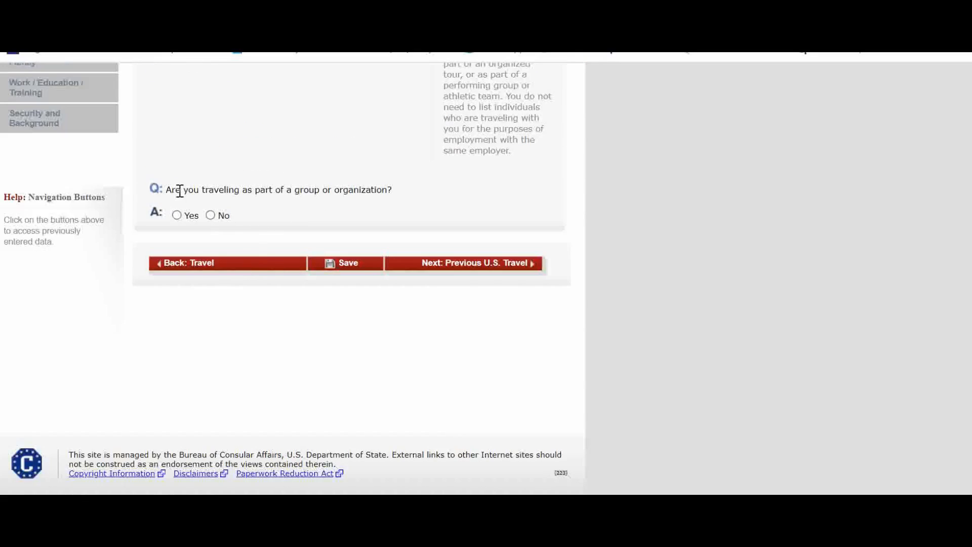
left_click(229, 213)
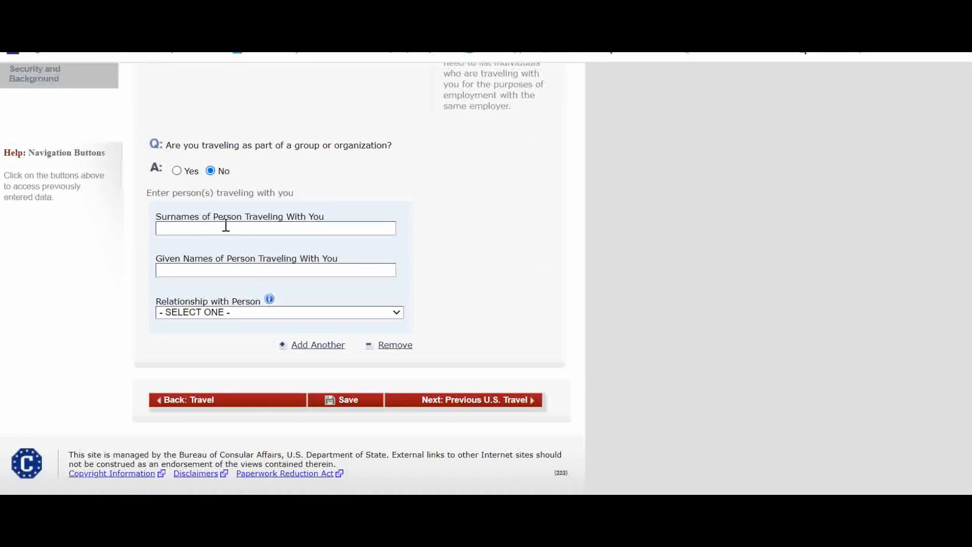
left_click(229, 228)
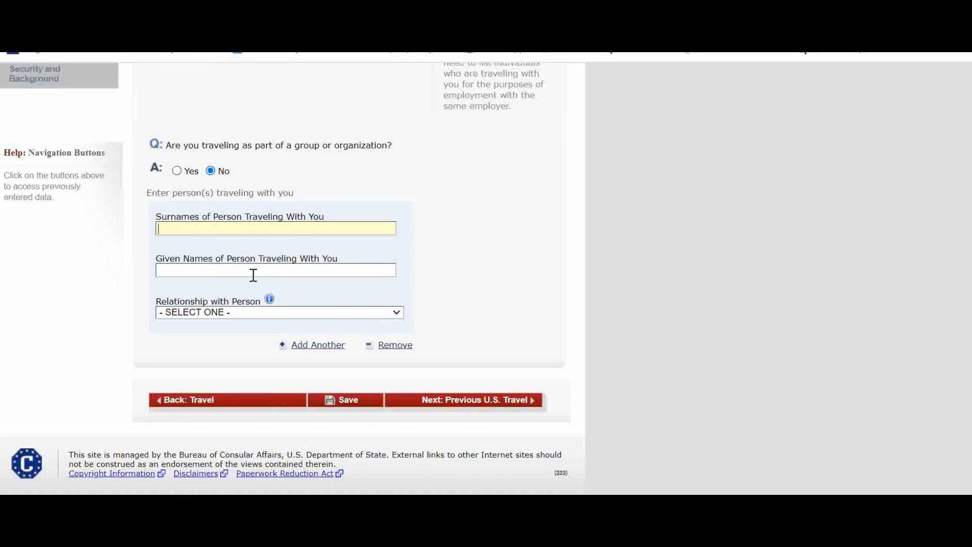
left_click(246, 312)
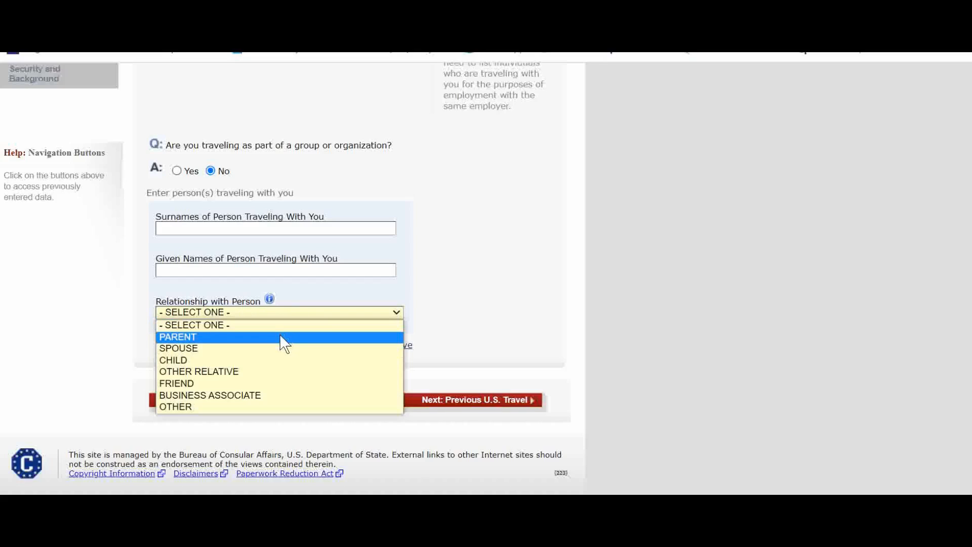
scroll(219, 256, "up", 5)
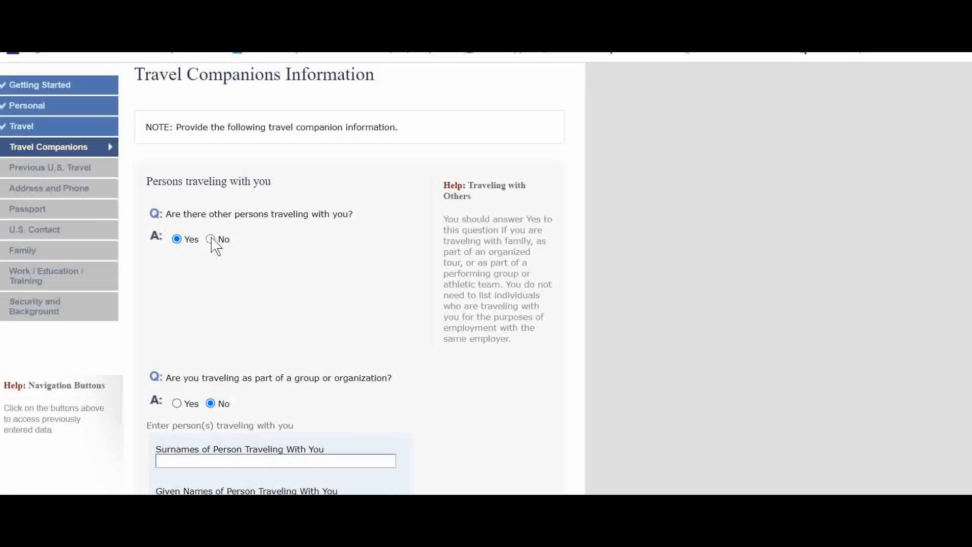
Answer No to other persons traveling with you and continue to the Previous U.S. Travel page
left_click(210, 239)
scroll(324, 352, "down", 1)
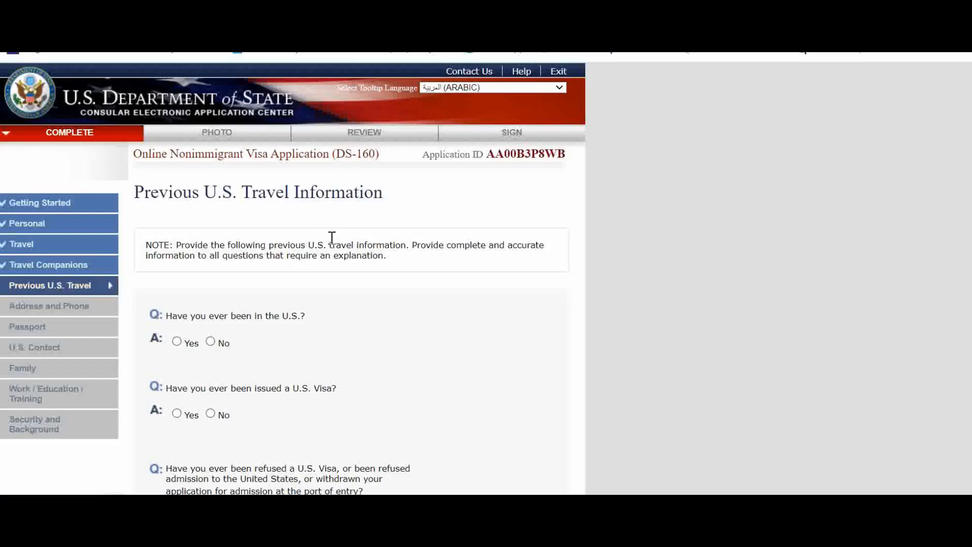
Answer No to having ever been in the U.S. and to having been issued a U.S. visa
scroll(303, 253, "down", 1)
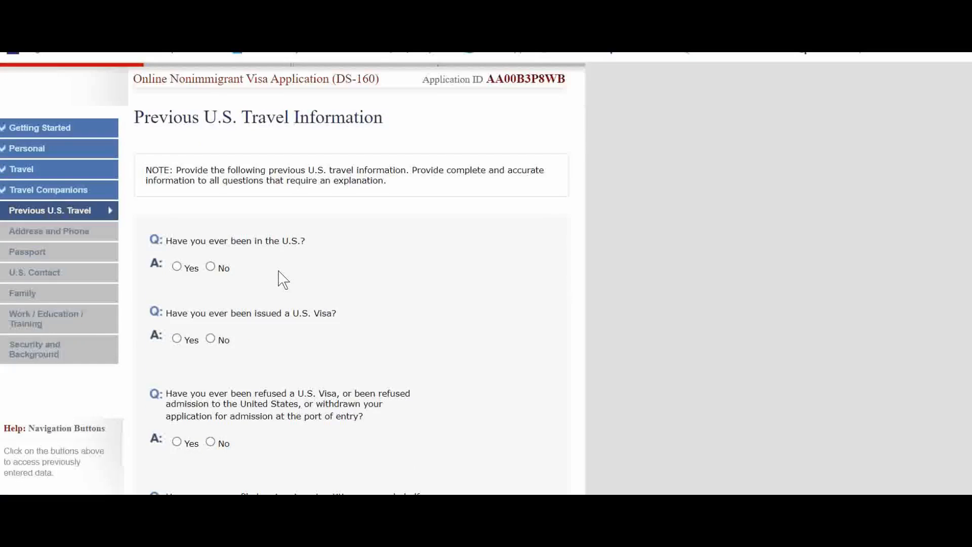
left_click(211, 266)
scroll(283, 364, "up", 1)
scroll(271, 347, "down", 2)
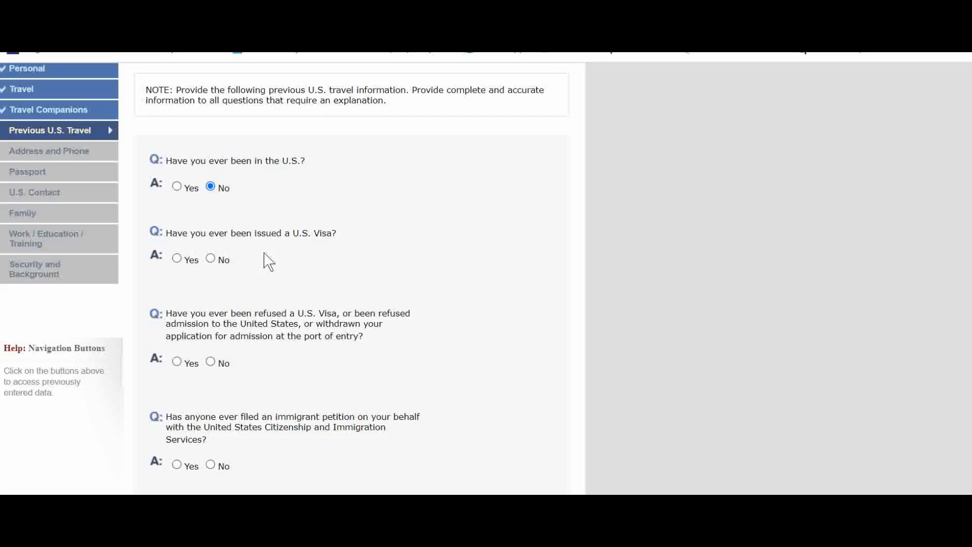
left_click(211, 258)
Answer No to visa refusal and to an immigrant petition on your behalf, then continue to Address and Phone
scroll(329, 288, "up", 1)
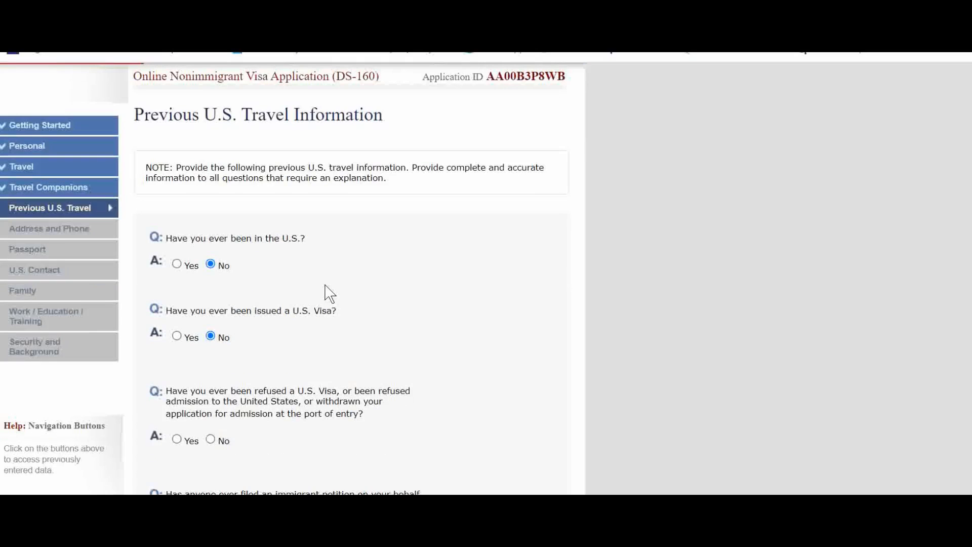
scroll(313, 304, "down", 2)
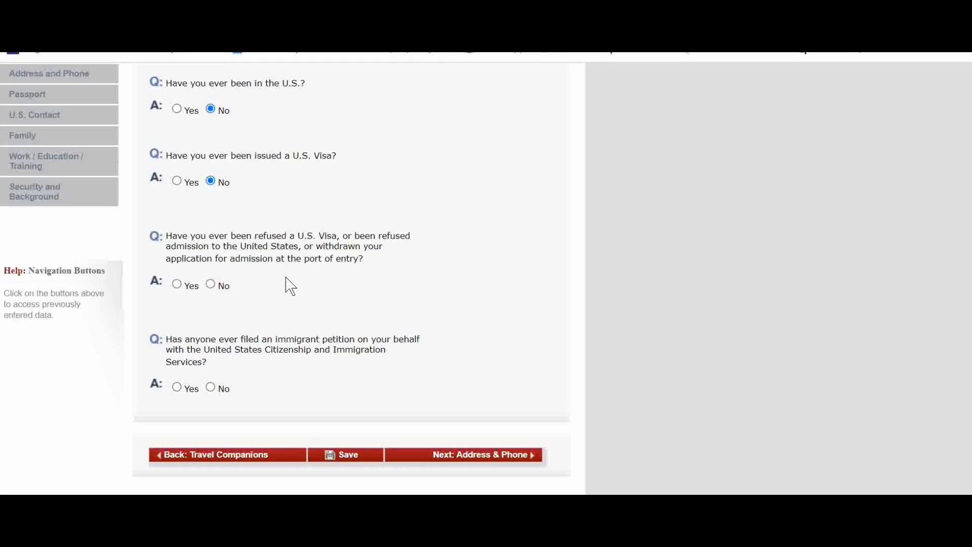
left_click(211, 284)
scroll(294, 285, "up", 3)
scroll(282, 289, "down", 4)
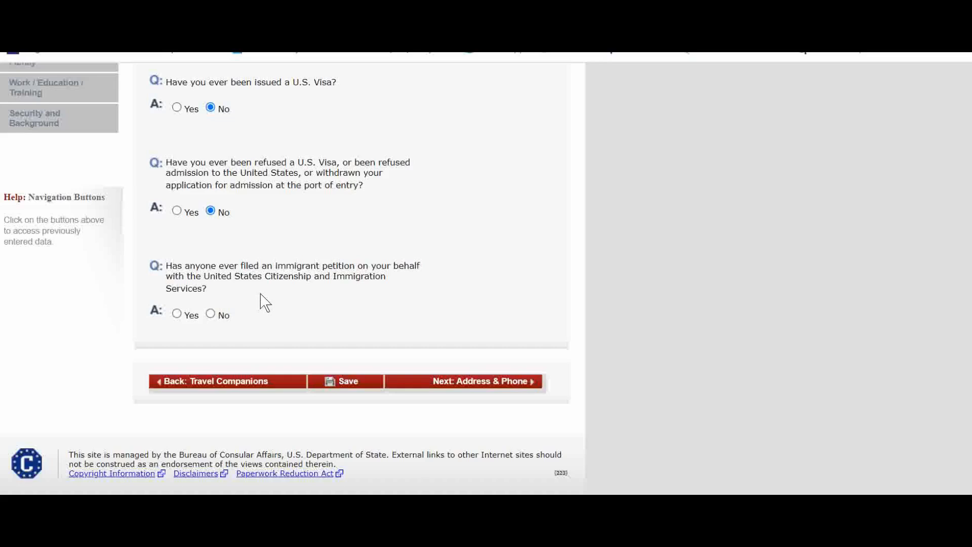
left_click(177, 314)
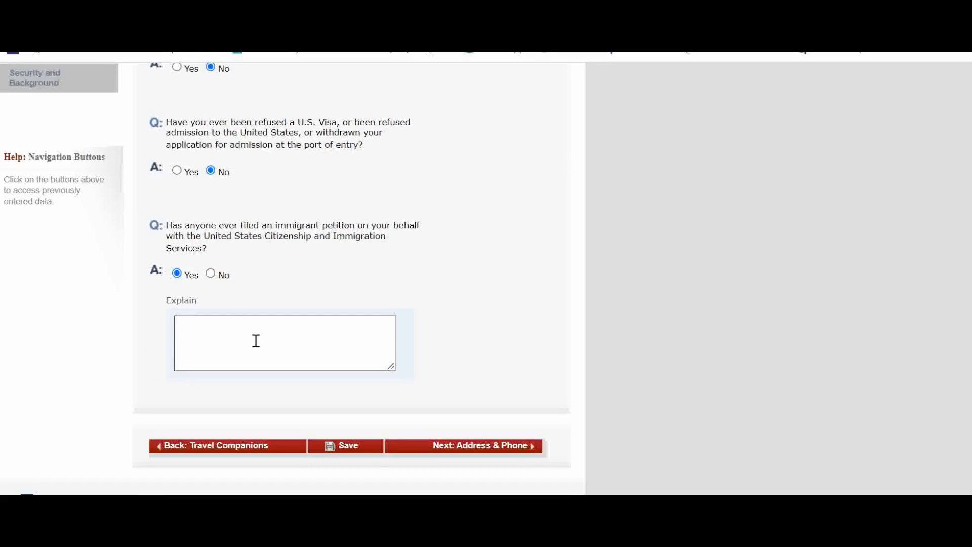
left_click(211, 273)
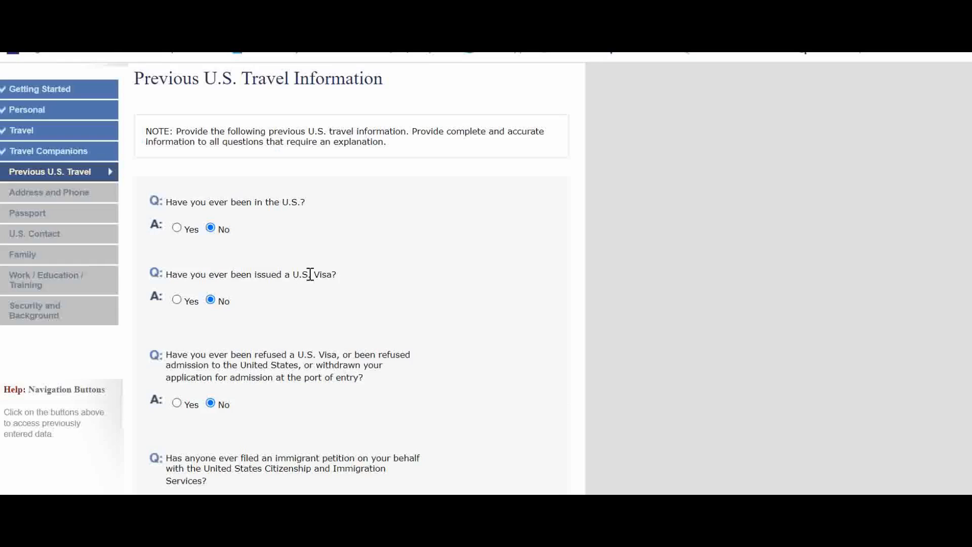
scroll(304, 277, "down", 4)
left_click(479, 386)
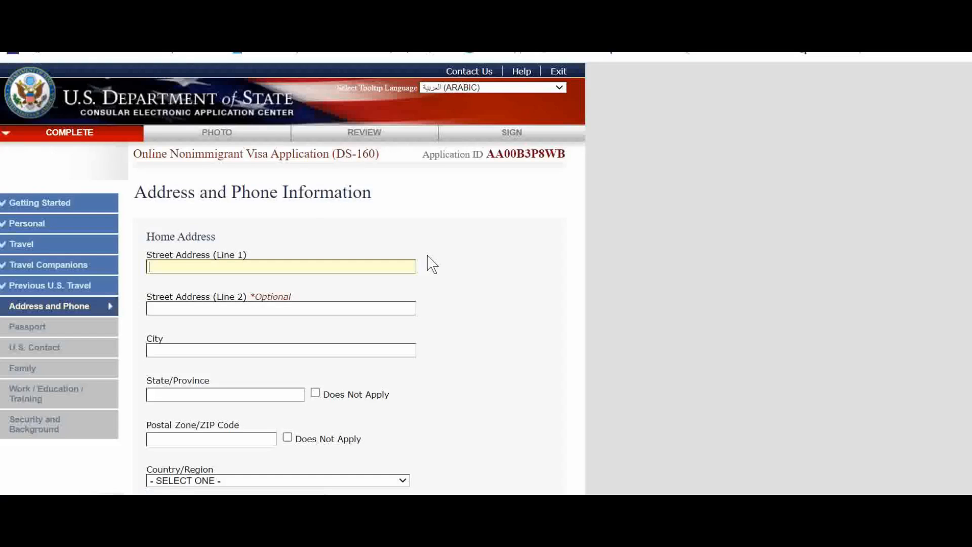
Enter the home street address and set the home city to DUBAI
scroll(413, 254, "down", 2)
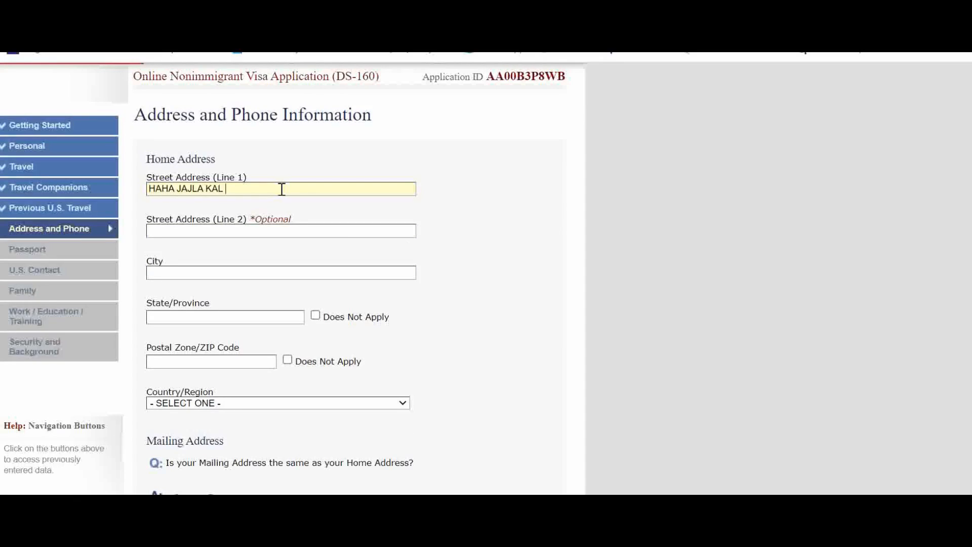
scroll(282, 192, "down", 15)
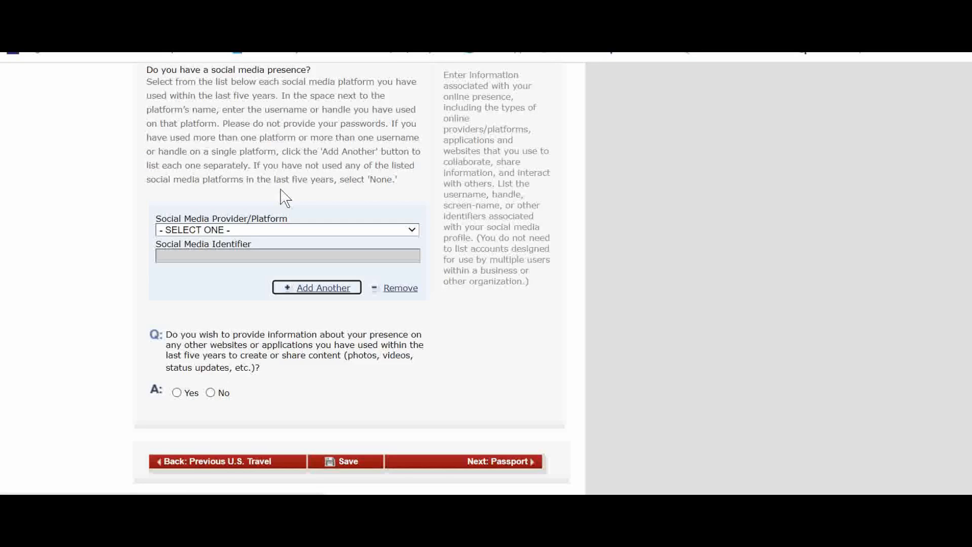
scroll(285, 198, "up", 15)
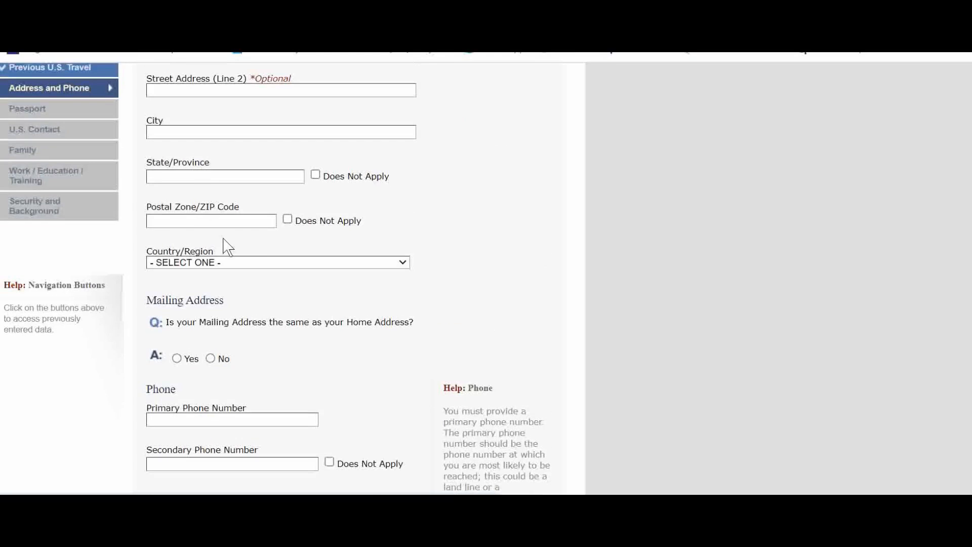
scroll(207, 209, "up", 2)
left_click(224, 287)
type("DUBAI")
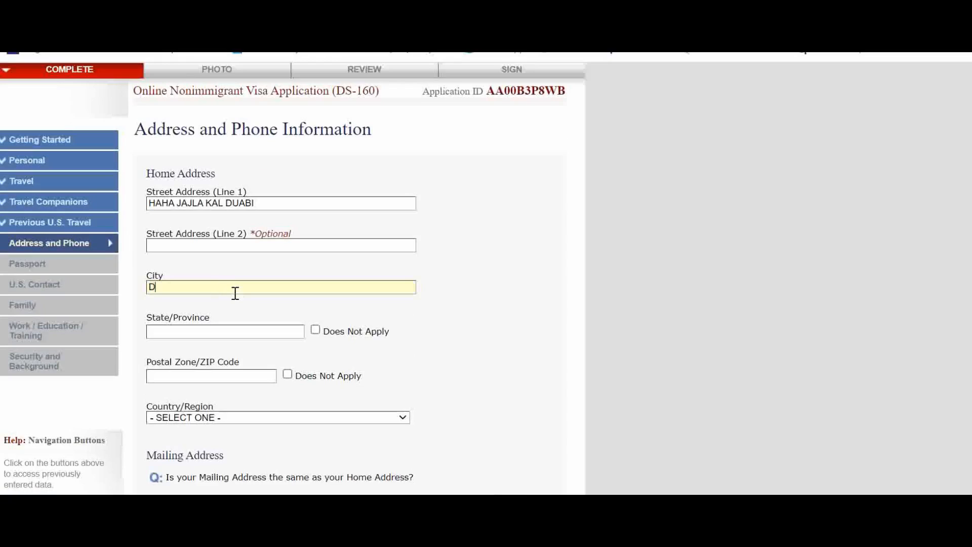
Mark home state and postal code as Does Not Apply and set the home country to UNITED ARAB EMIRATES
left_click(316, 330)
left_click(287, 375)
scroll(303, 373, "down", 2)
left_click(274, 340)
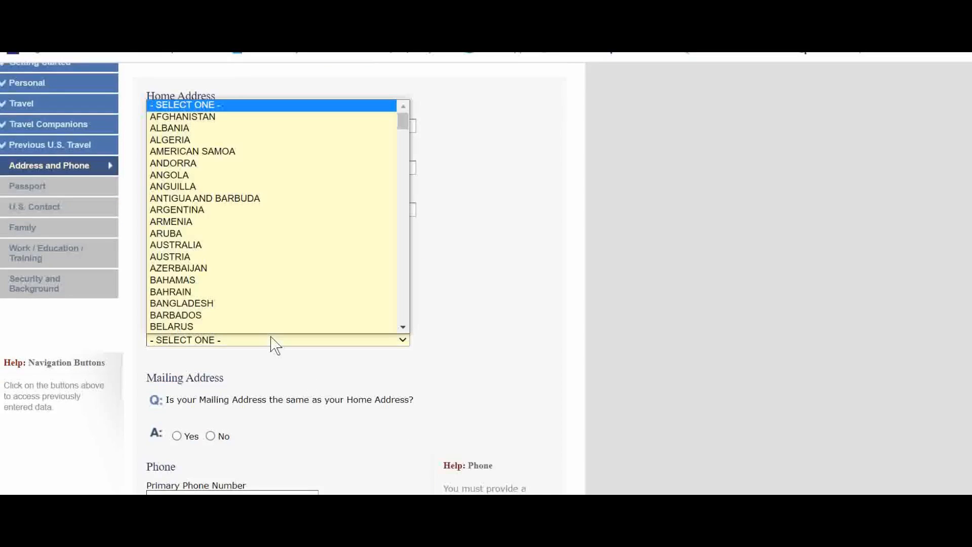
type("un")
left_click(277, 327)
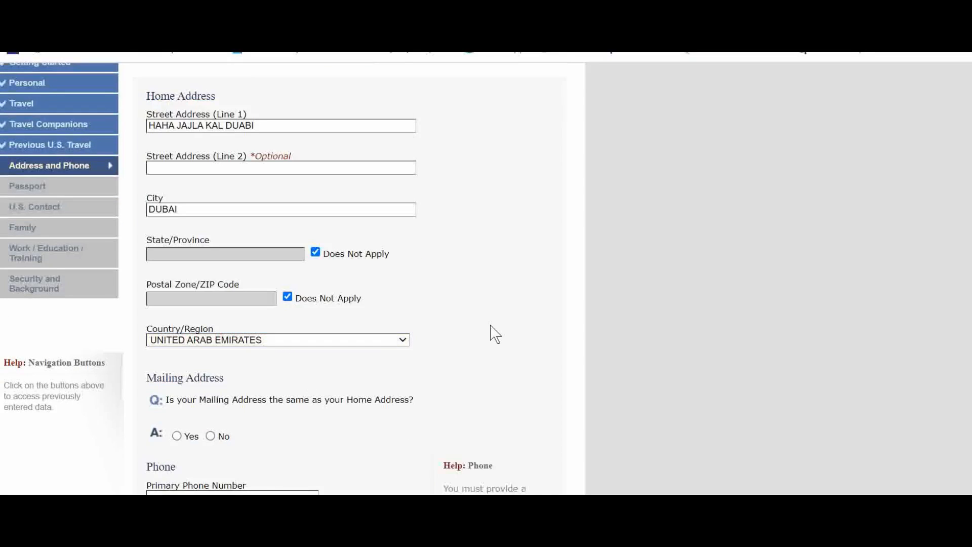
Answer Yes to the mailing address being the same as the home address
scroll(357, 365, "down", 3)
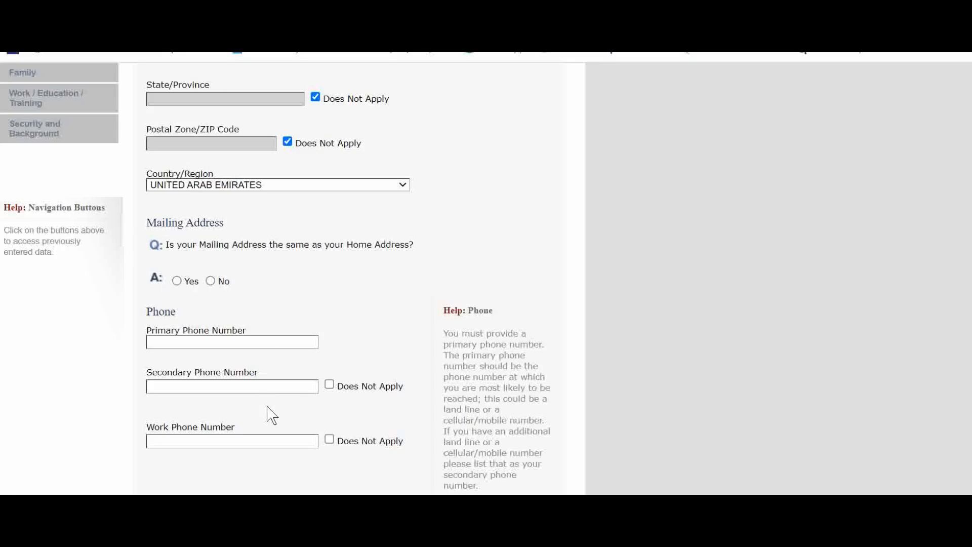
left_click(210, 281)
scroll(298, 266, "down", 7)
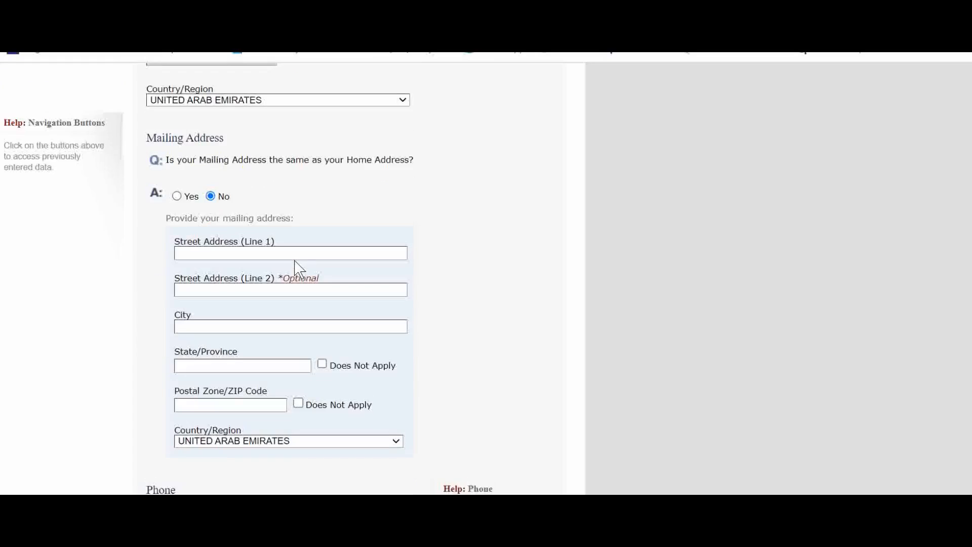
scroll(298, 268, "up", 5)
left_click(175, 273)
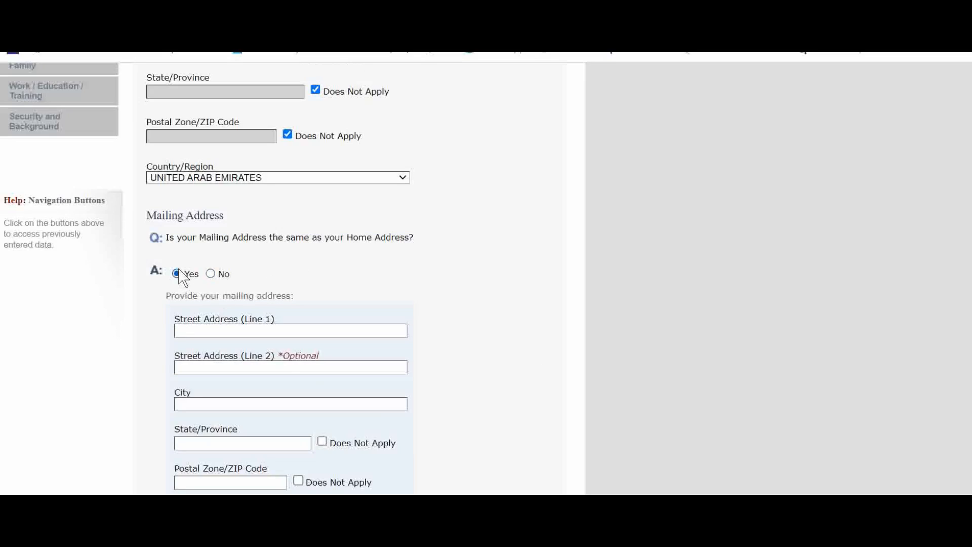
scroll(300, 278, "down", 8)
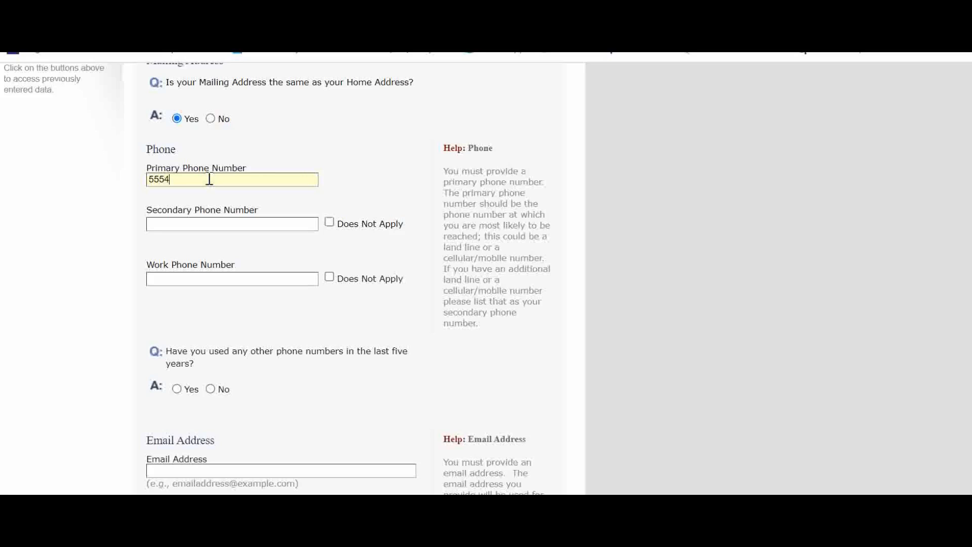
Enter the primary phone number and mark the secondary phone number as Does Not Apply
type("56765")
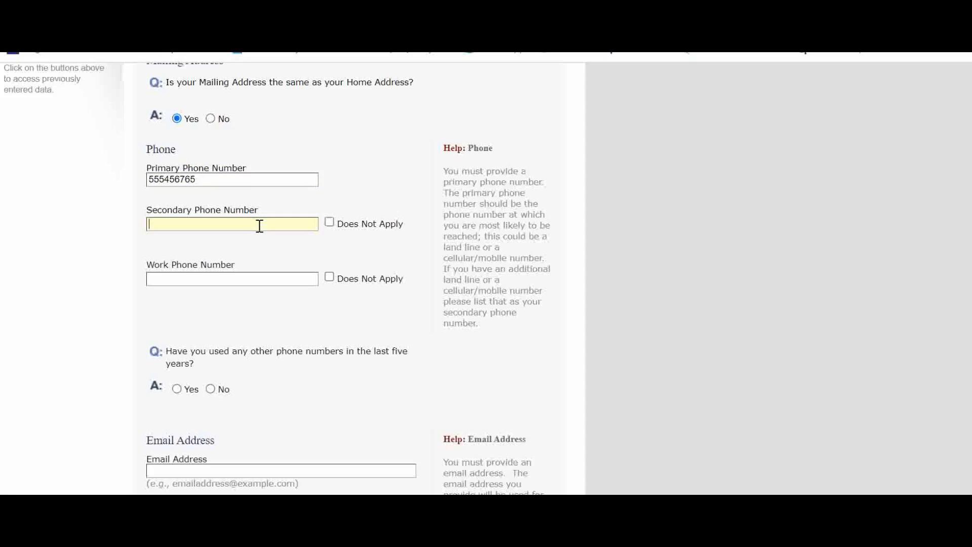
left_click(330, 223)
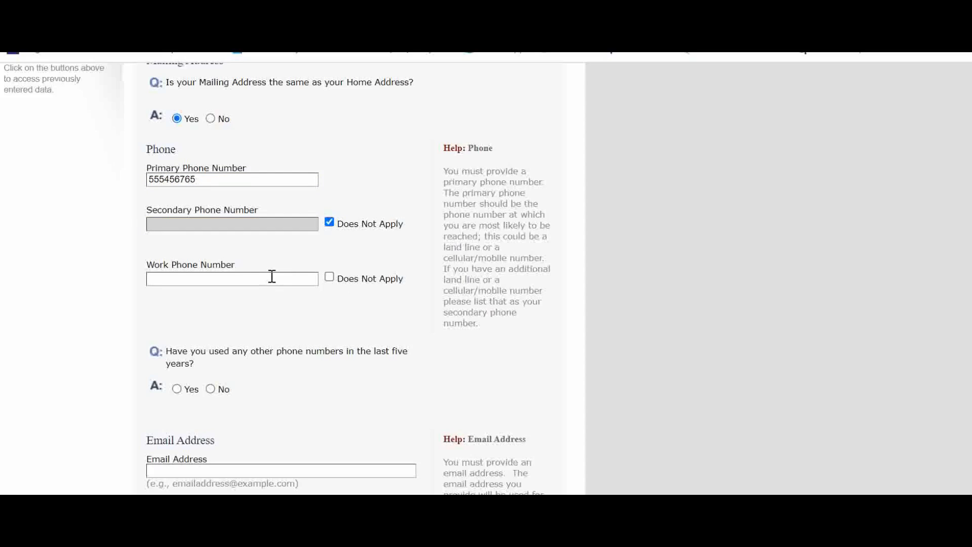
Mark the work phone number as Does Not Apply
left_click(330, 278)
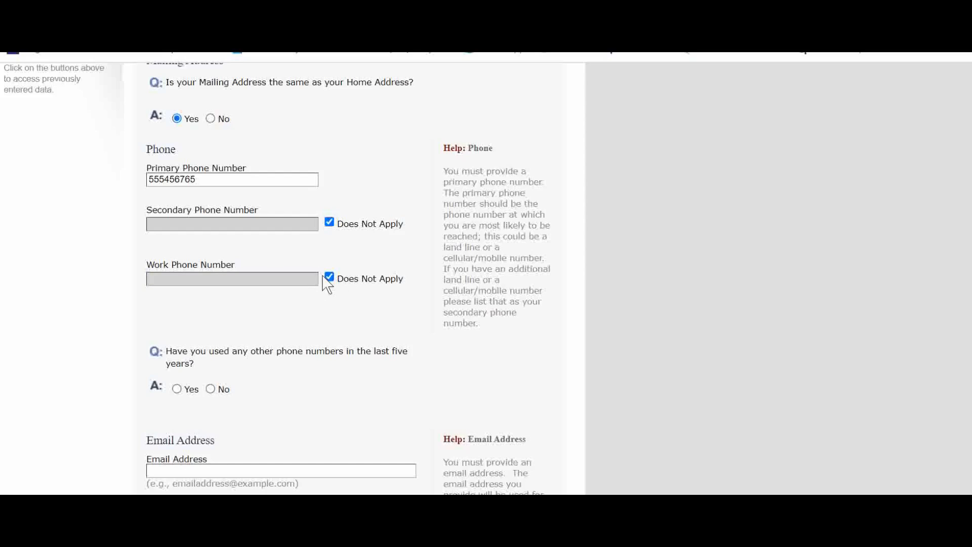
left_click(328, 277)
left_click(269, 278)
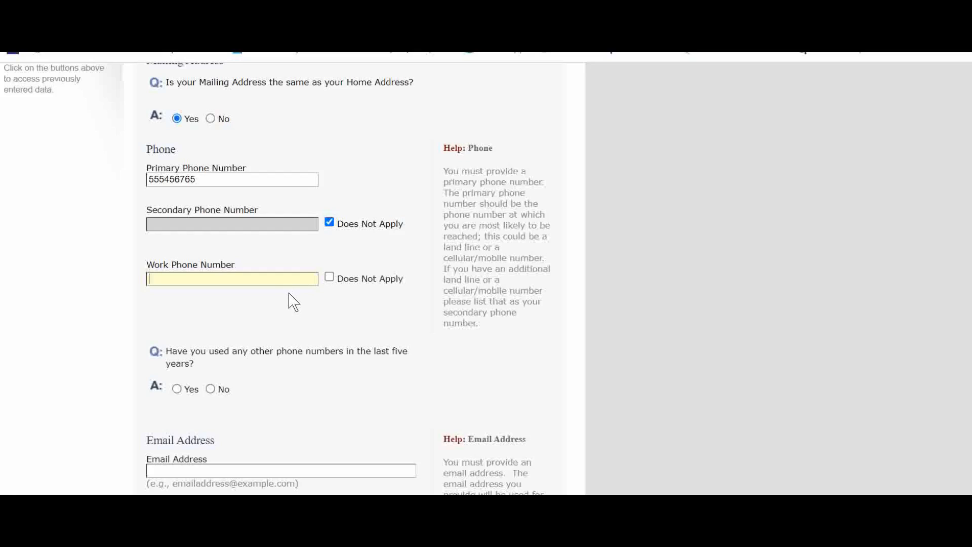
left_click(329, 277)
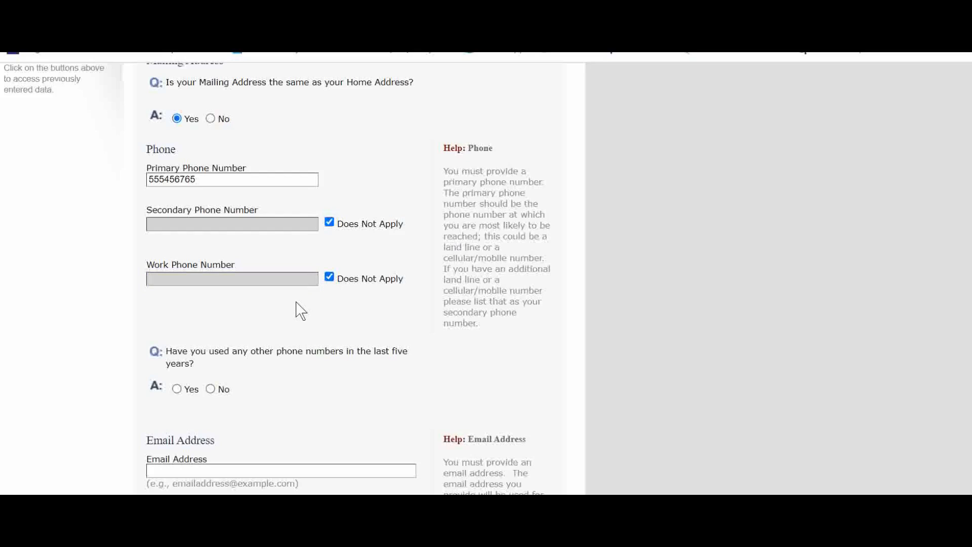
Answer No to having used other phone numbers in the last five years
scroll(297, 310, "down", 3)
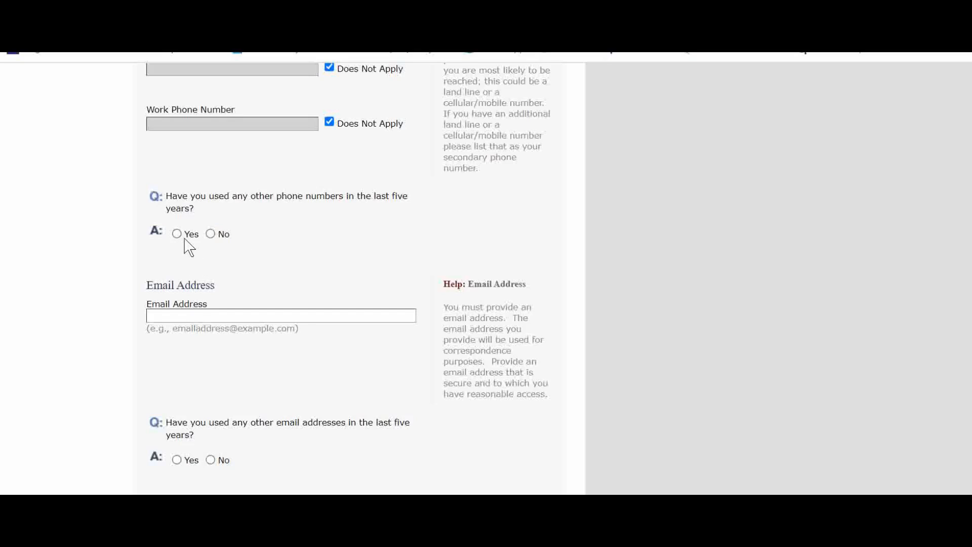
scroll(361, 236, "up", 5)
scroll(360, 236, "down", 10)
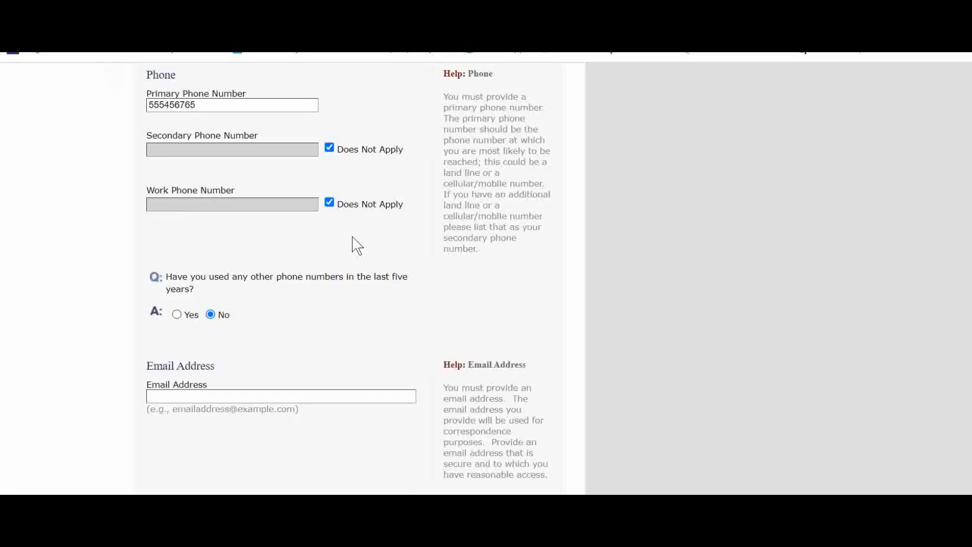
scroll(354, 245, "up", 4)
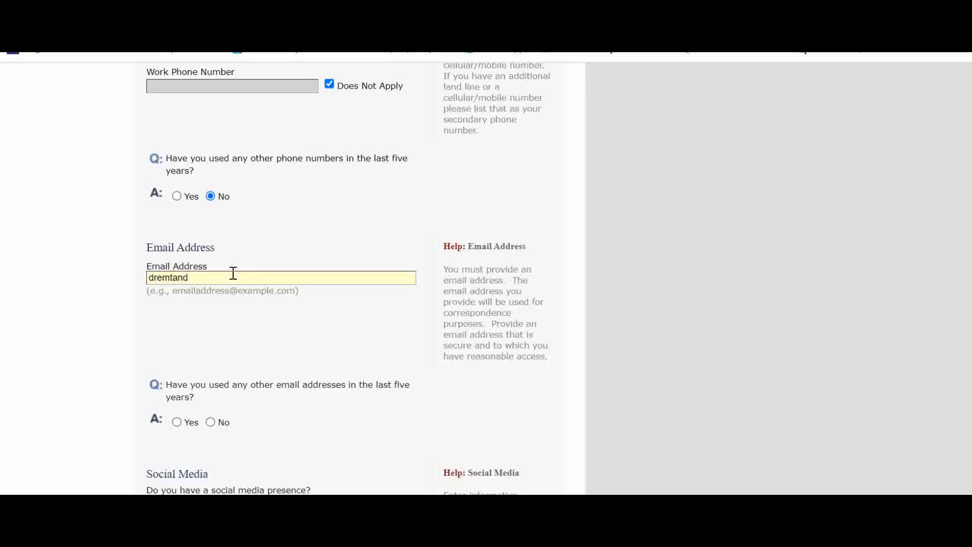
Enter the applicant's email address
type("t")
scroll(256, 310, "down", 1)
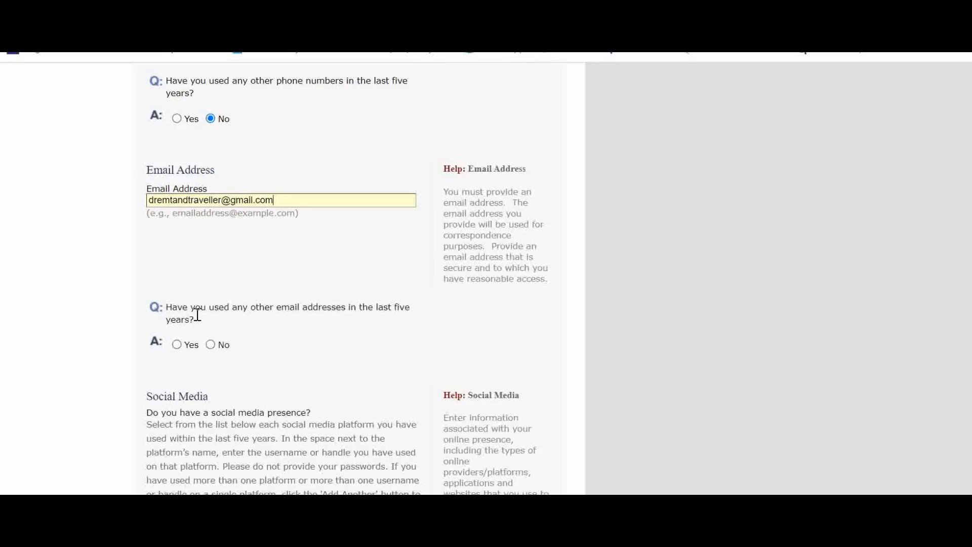
scroll(195, 315, "down", 1)
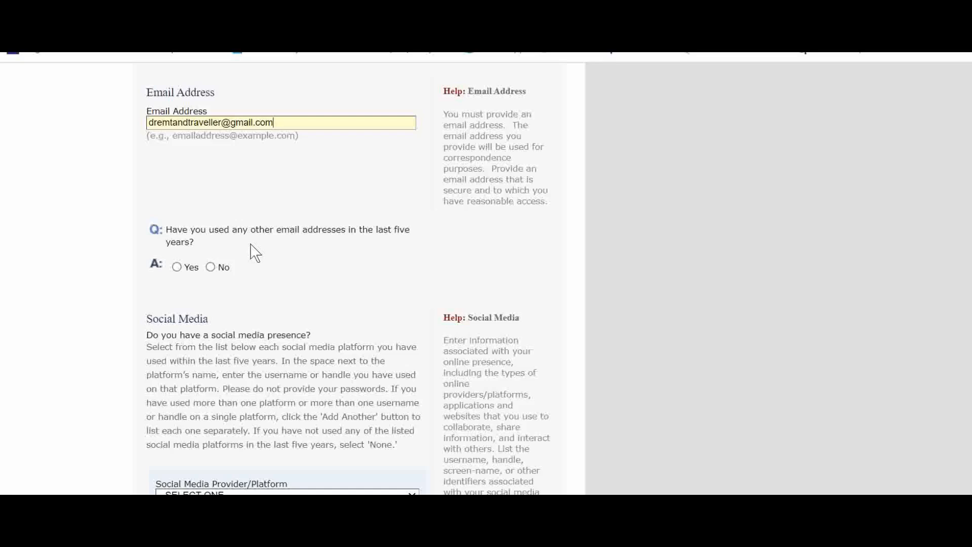
Answer Yes to other email addresses used and enter an additional email address
left_click(177, 267)
scroll(255, 268, "up", 5)
scroll(256, 269, "down", 5)
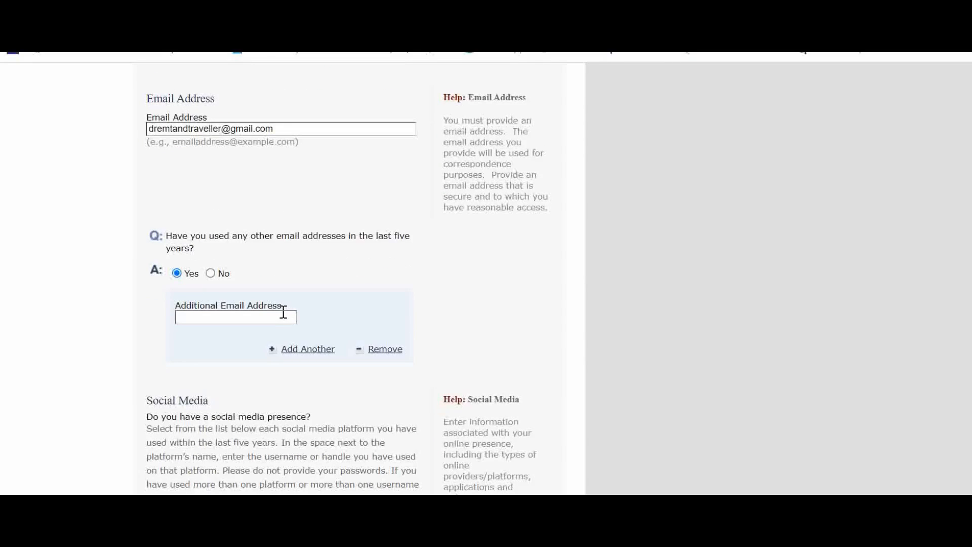
left_click_drag(289, 130, 3, 159)
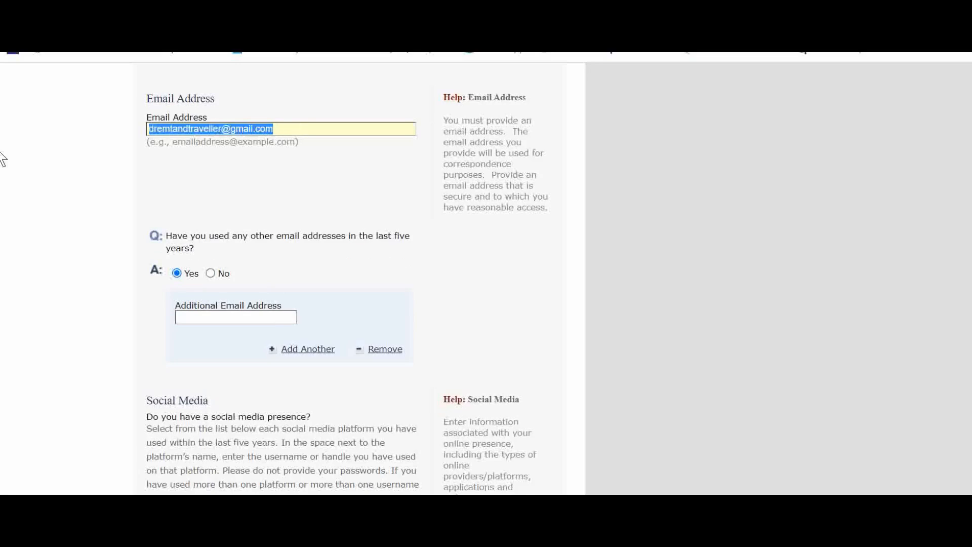
left_click(243, 322)
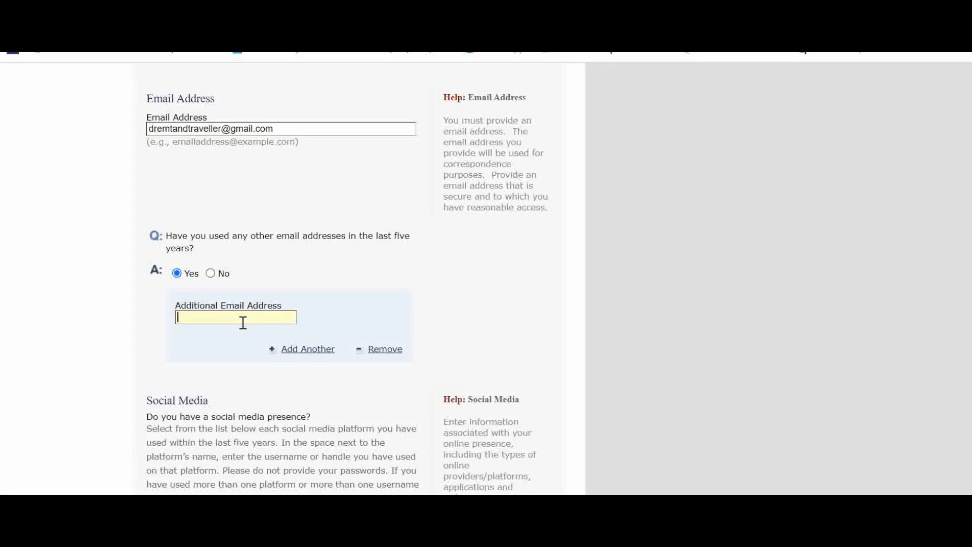
key("ctrl+v")
left_click_drag(225, 319, 193, 321)
key("BackSpace")
key("BackSpace")
key("BackSpace")
left_click(341, 319)
Select FACEBOOK as the social media provider/platform
scroll(341, 299, "down", 3)
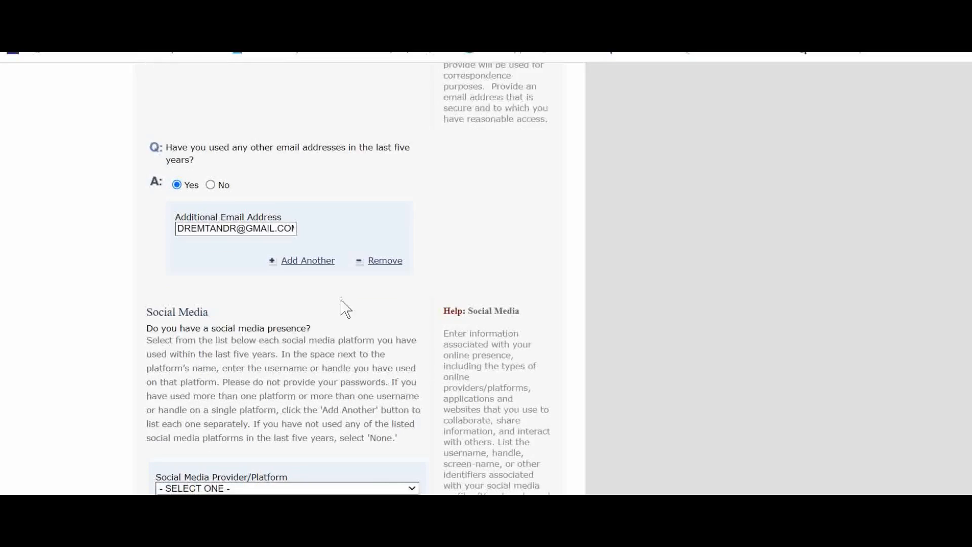
scroll(263, 238, "down", 3)
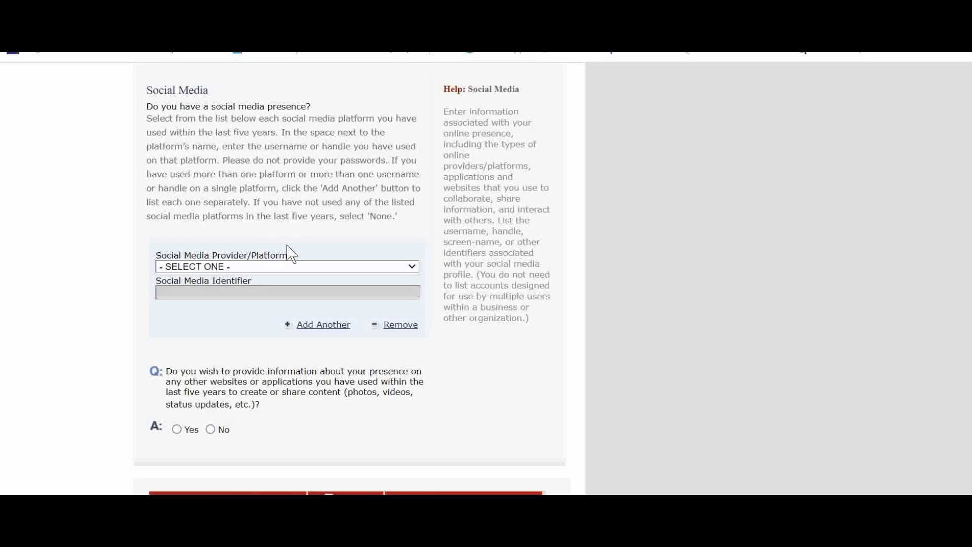
left_click(279, 267)
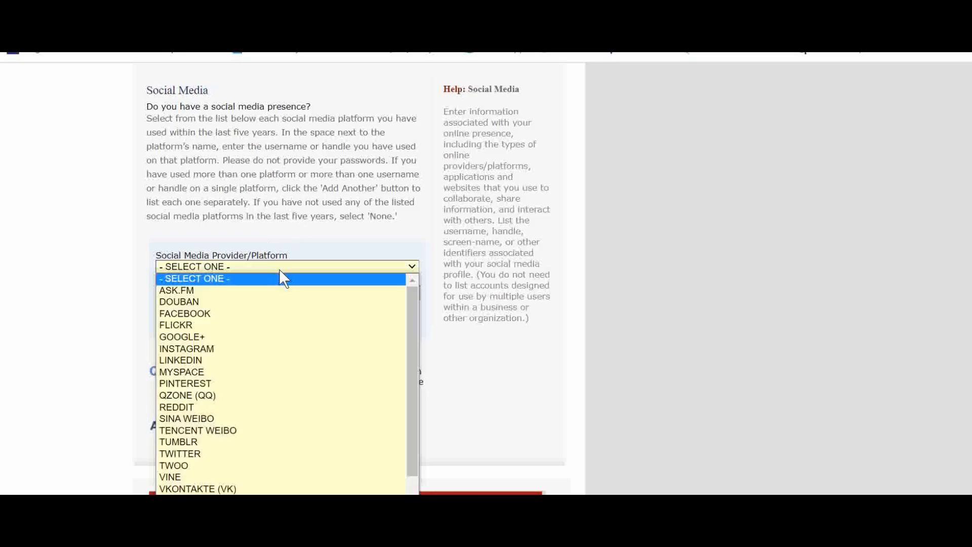
left_click(238, 314)
Enter the applicant's Facebook profile address as the social media identifier
scroll(218, 294, "up", 5)
scroll(220, 293, "down", 3)
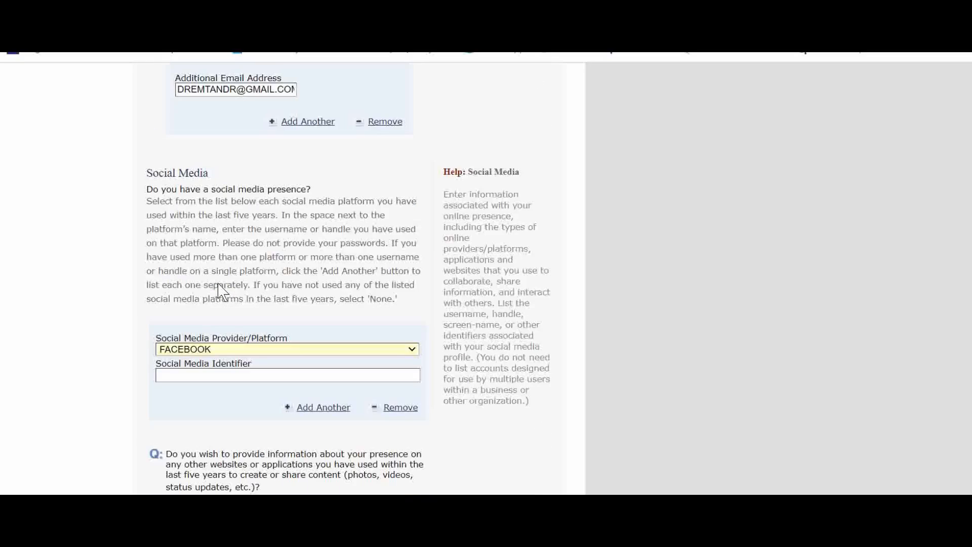
scroll(219, 292, "down", 2)
left_click(182, 297)
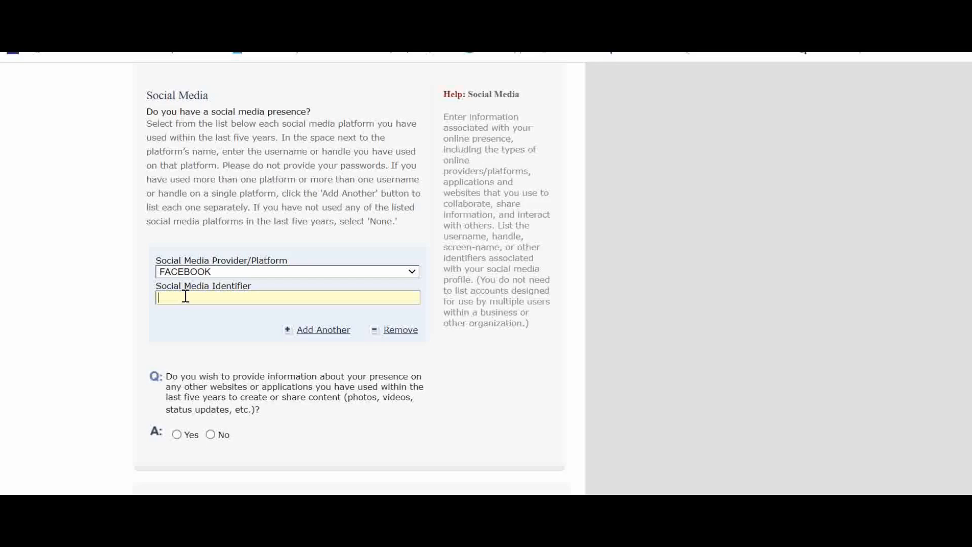
type("FACEBO")
type("OD")
type(".COM")
type("/DREAMTRAVEL")
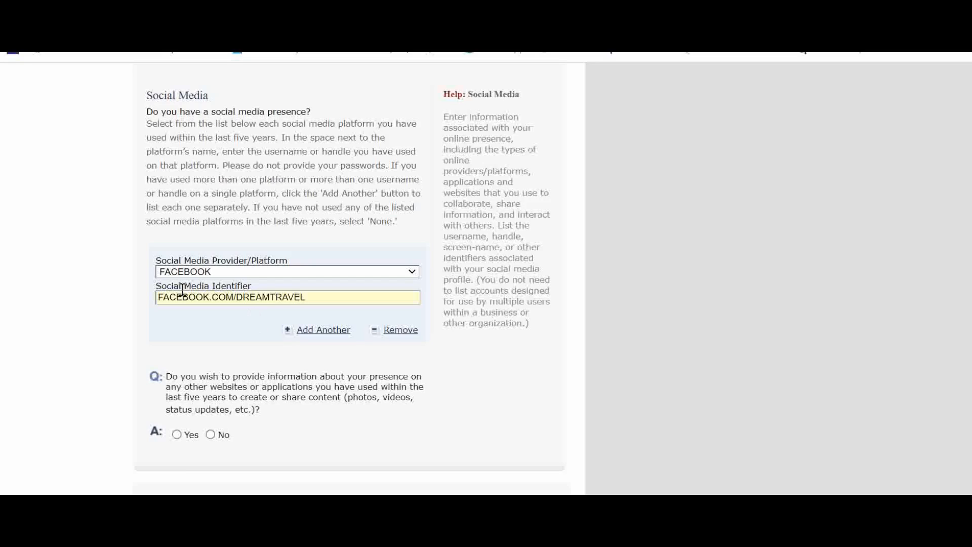
scroll(258, 322, "down", 2)
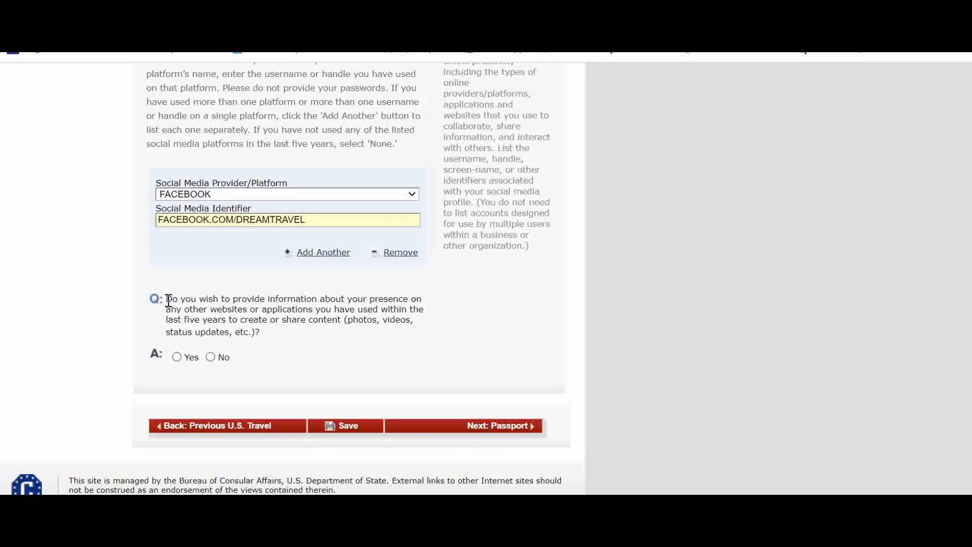
Answer No to providing other websites or applications and continue to the Passport page
left_click(211, 357)
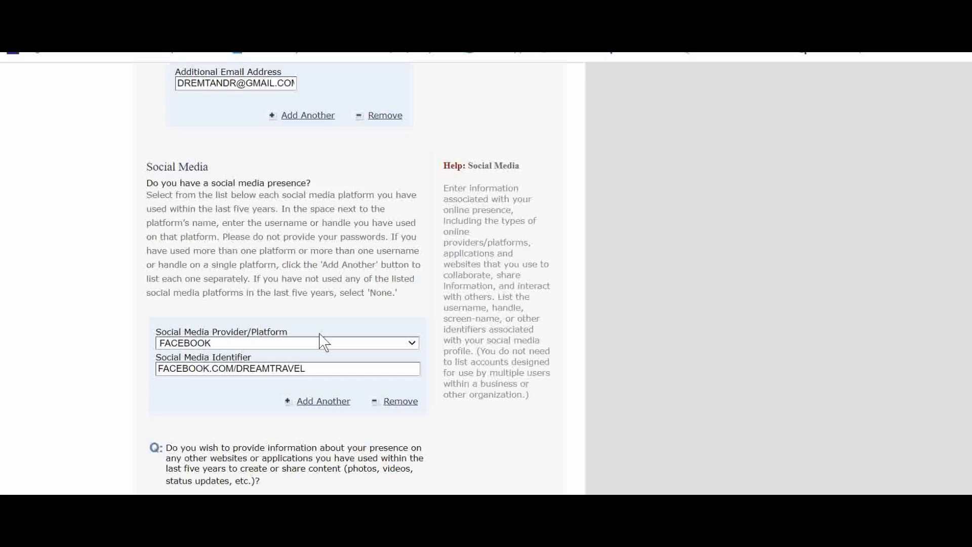
scroll(324, 344, "down", 4)
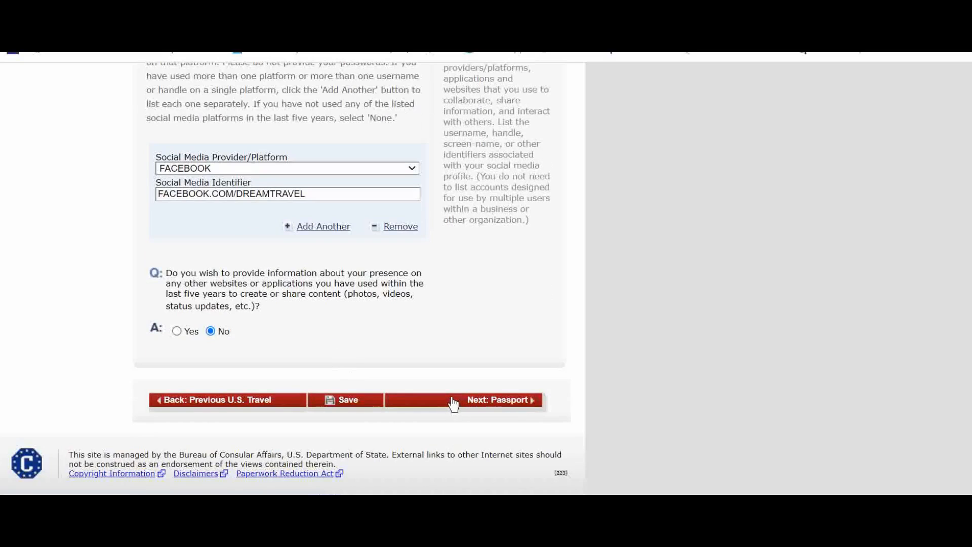
left_click(436, 393)
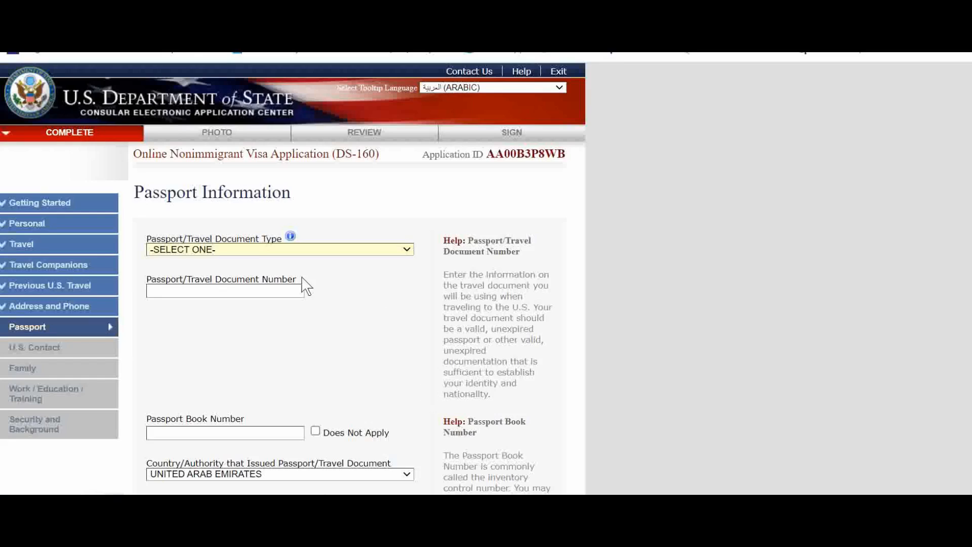
Set the passport document type to REGULAR and enter the passport number
left_click(283, 248)
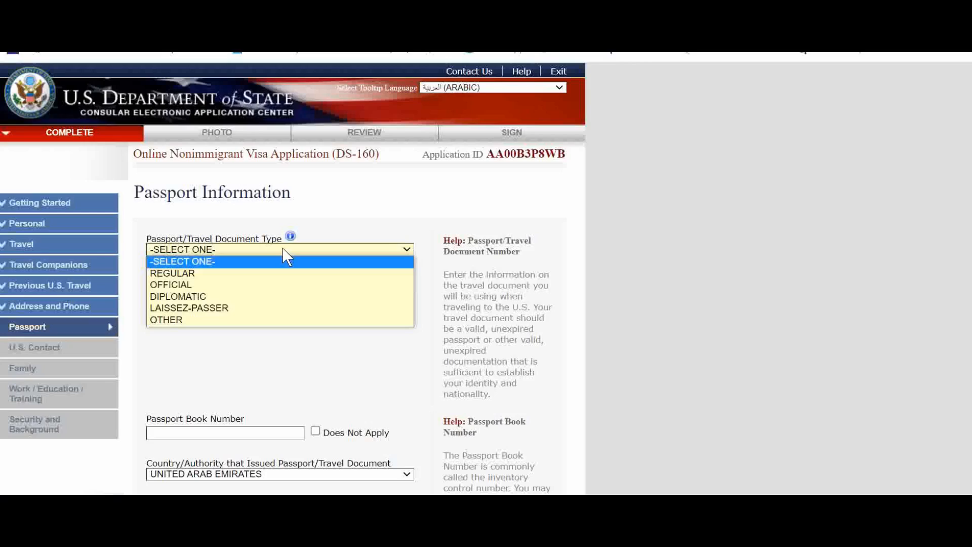
left_click(246, 273)
left_click(243, 292)
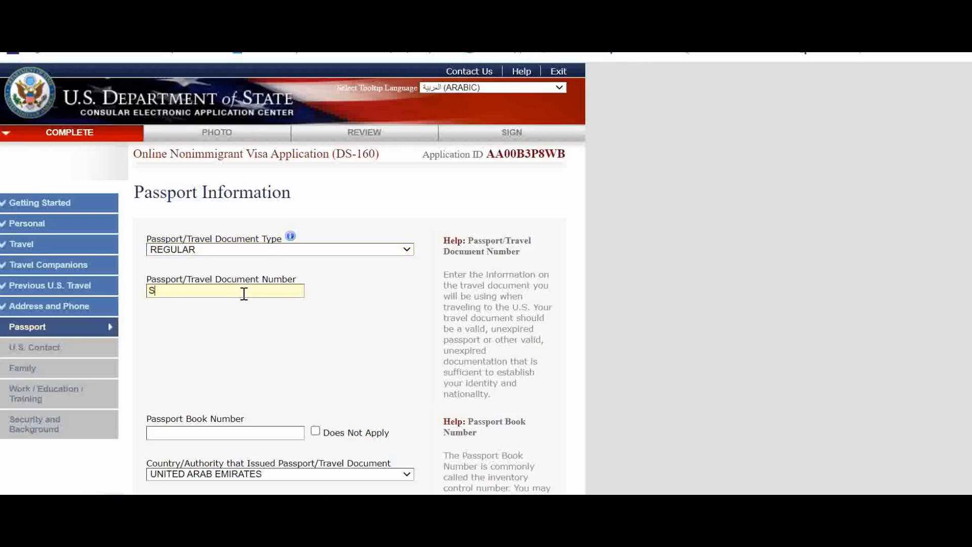
key("ctrl+a")
key("ctrl+c")
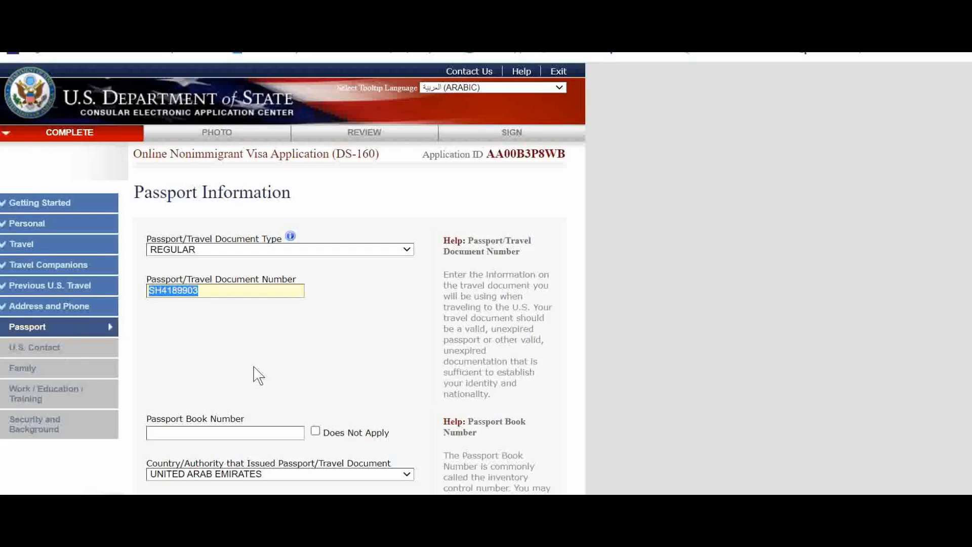
key("ctrl+Tab")
left_click(336, 102)
key("ctrl+a")
key("ctrl+v")
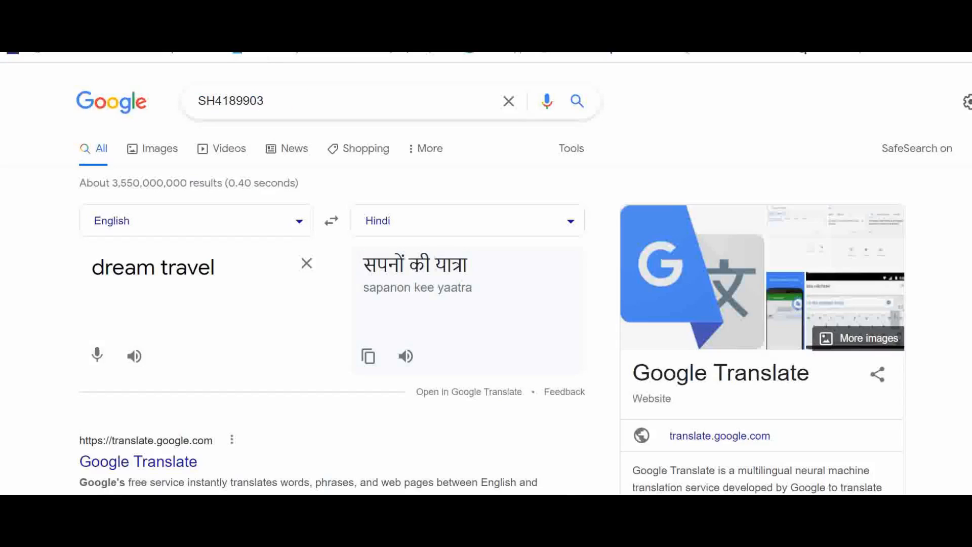
left_click(152, 53)
left_click(228, 53)
Mark the passport book number as Does Not Apply
left_click(347, 351)
scroll(338, 354, "down", 1)
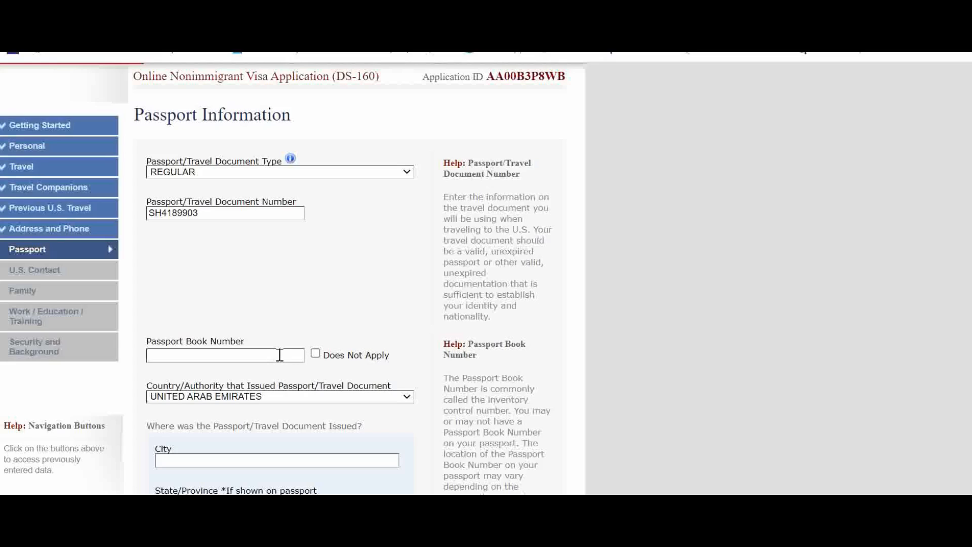
left_click(315, 354)
Set the country/authority that issued the passport to INDIA
scroll(266, 296, "down", 3)
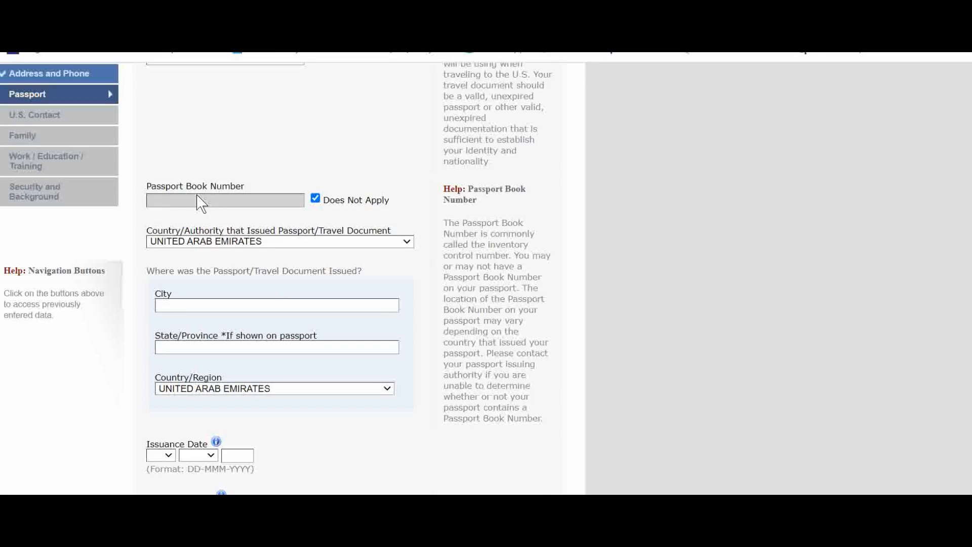
left_click(233, 243)
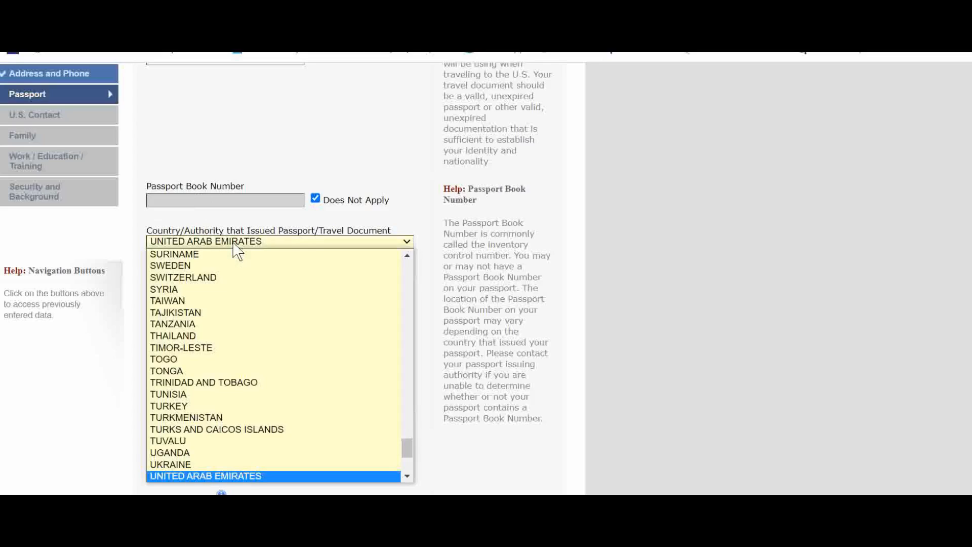
type("in")
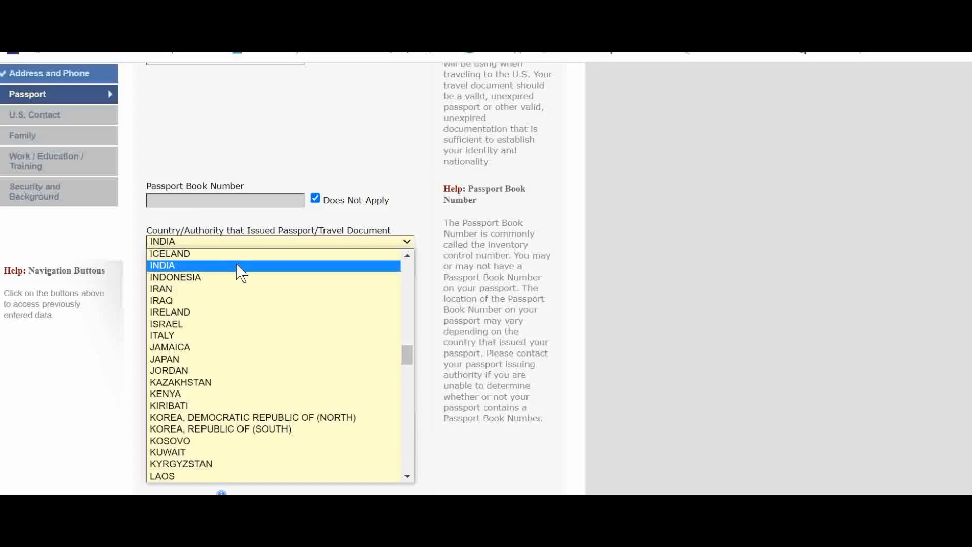
left_click(237, 265)
Enter DUBAI as both the city and state/province where the passport was issued
scroll(243, 251, "down", 2)
left_click(240, 223)
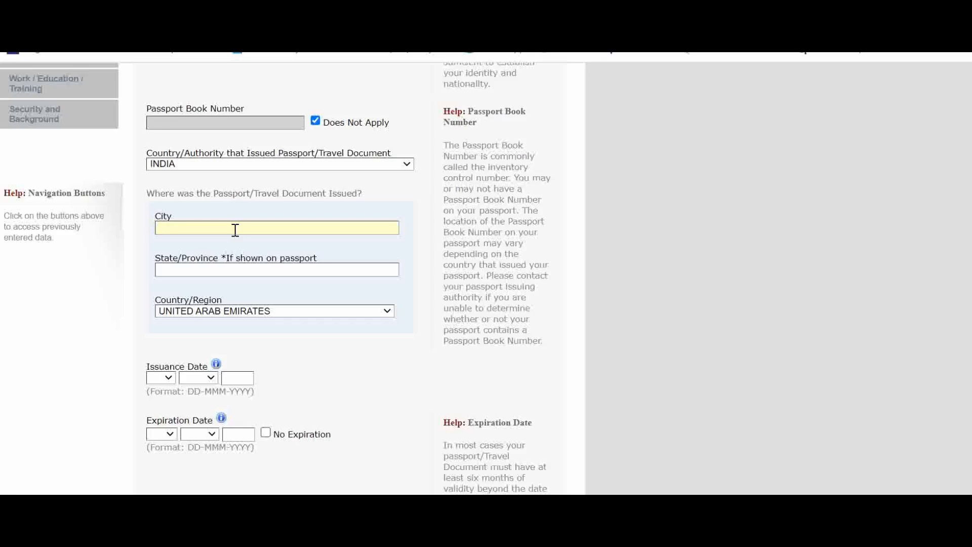
type("DUBAI")
left_click(241, 269)
type("DUBA")
scroll(303, 344, "down", 2)
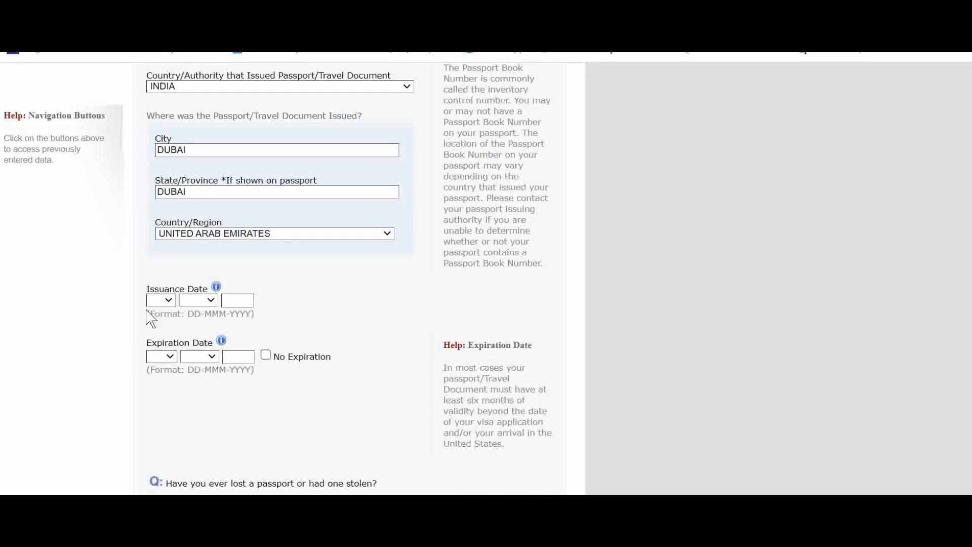
Set the passport issuance date to 28 MAR 2022
left_click(160, 301)
scroll(153, 248, "down", 4)
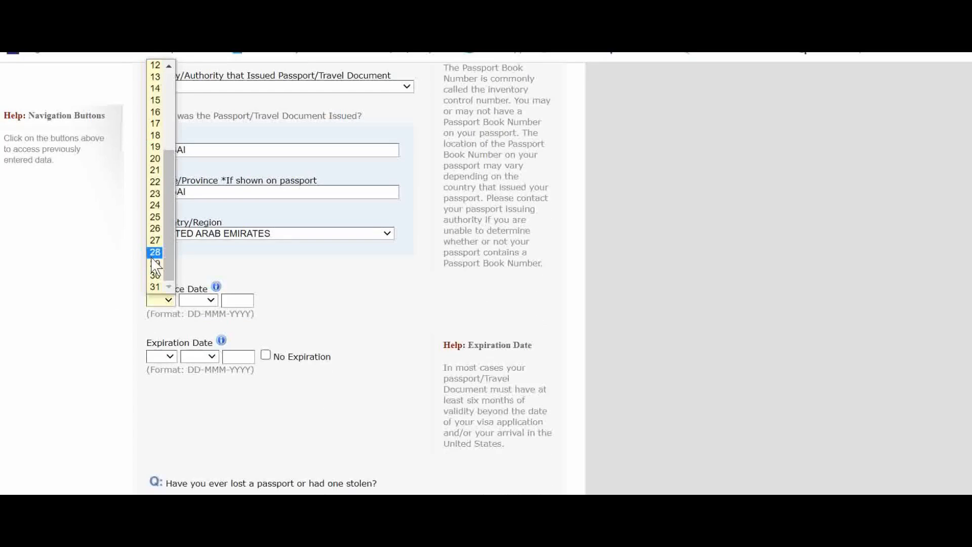
left_click(153, 253)
left_click(203, 300)
left_click(195, 345)
left_click(235, 301)
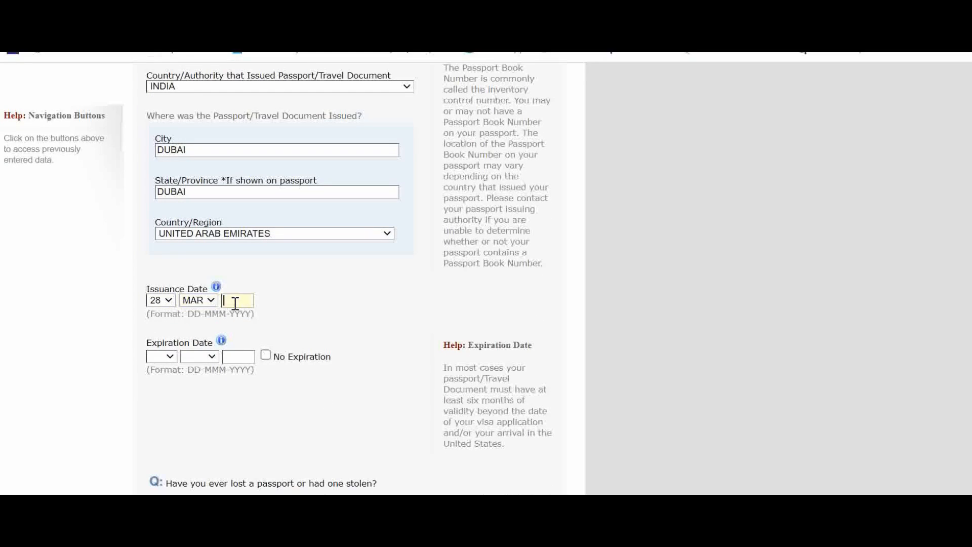
type("2022")
Mark the passport expiration date as No Expiration
left_click(170, 356)
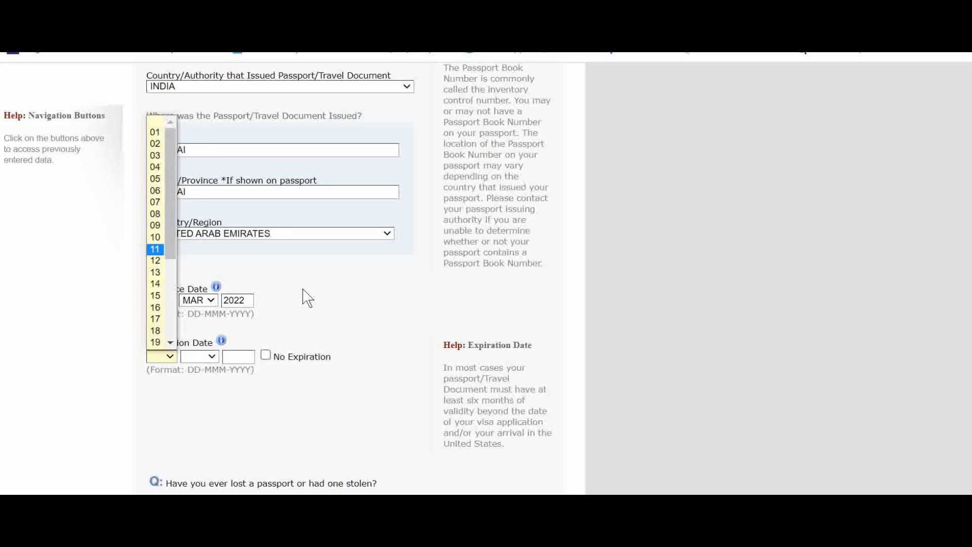
left_click(319, 318)
left_click(265, 356)
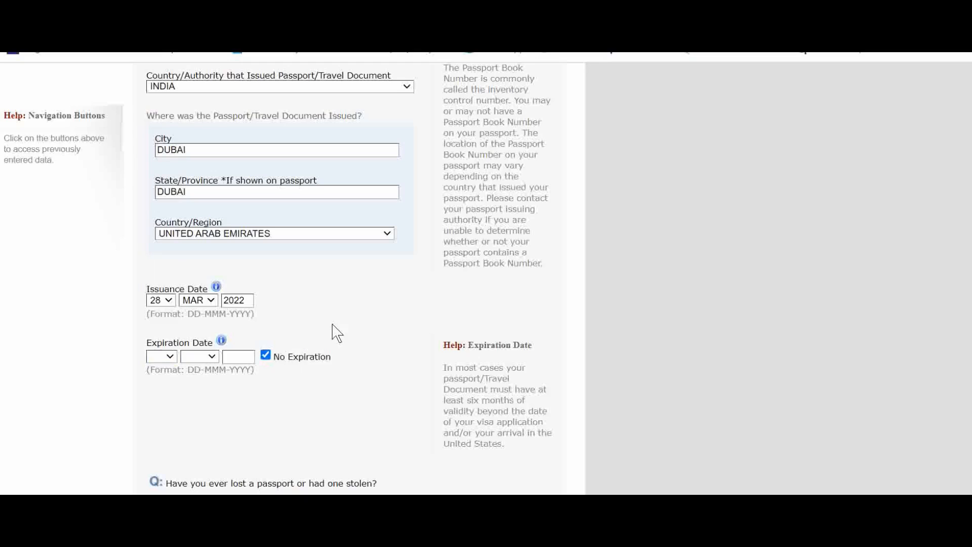
Answer No to whether a passport was ever lost or stolen and continue to the U.S. Contact page
scroll(336, 332, "down", 3)
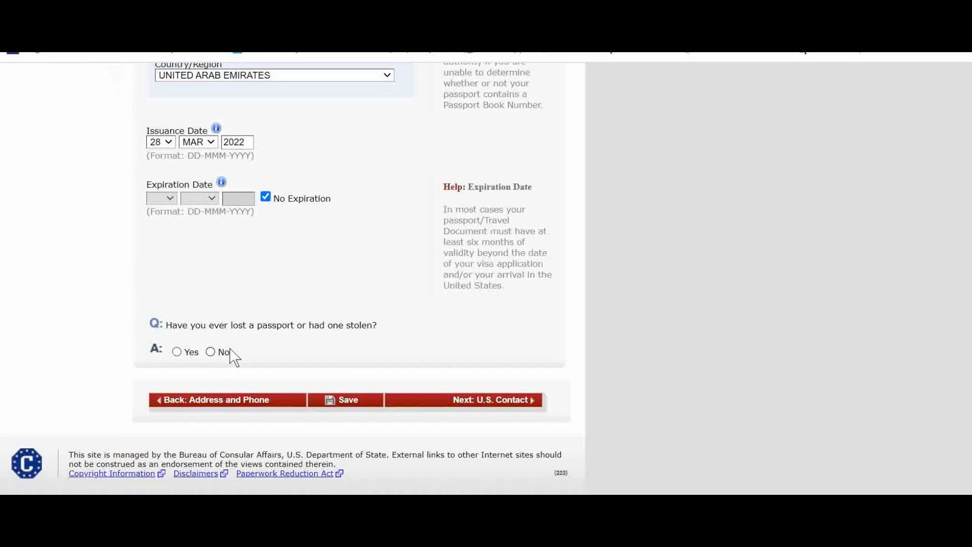
left_click(177, 353)
scroll(253, 415, "down", 8)
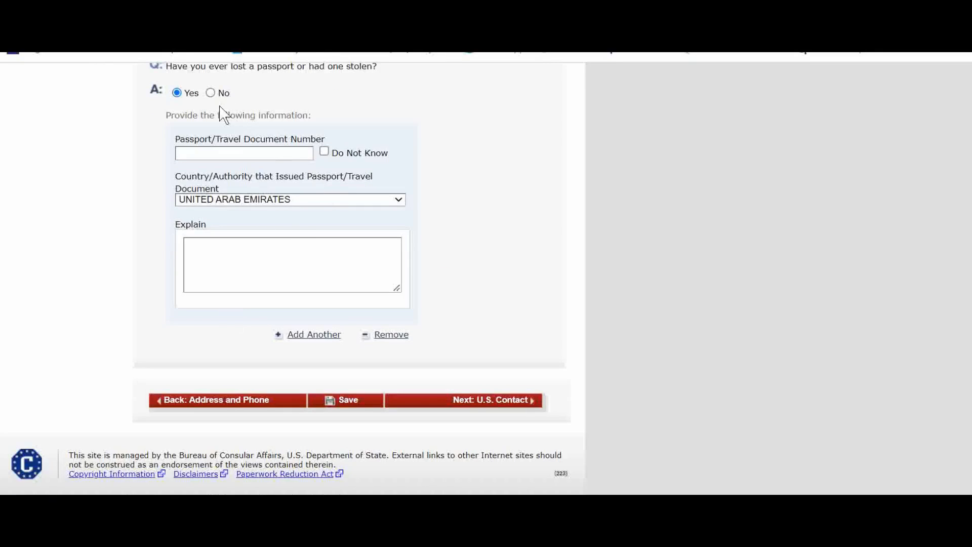
left_click(210, 93)
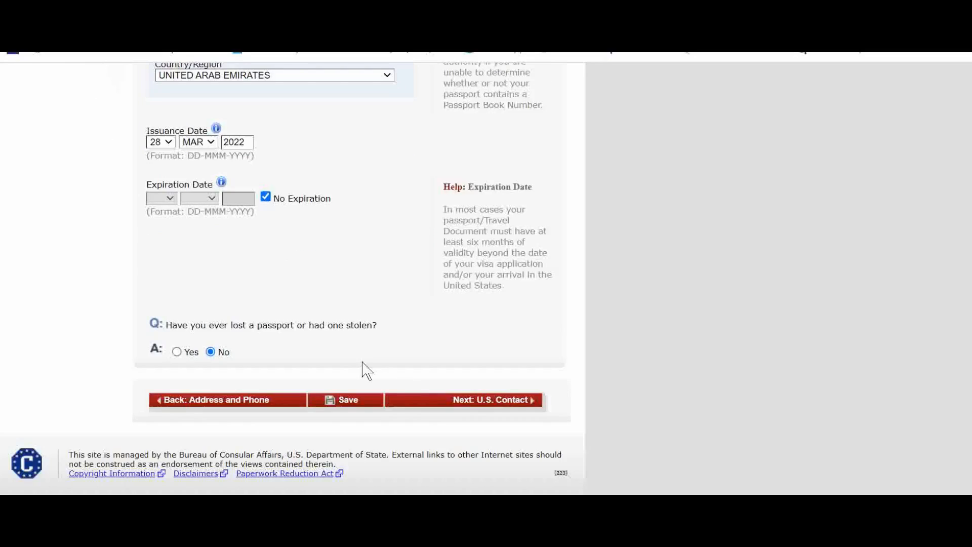
left_click(463, 401)
scroll(373, 284, "down", 2)
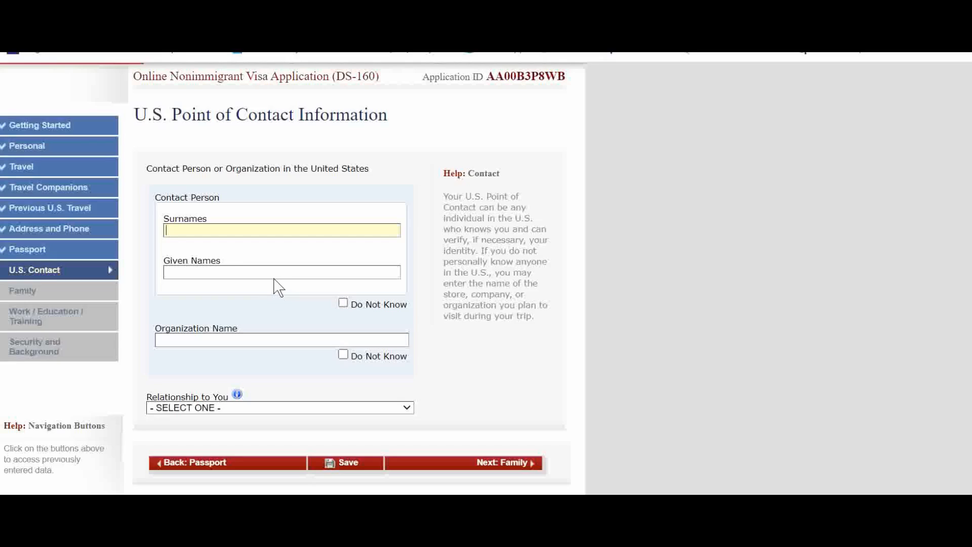
Mark the contact person's name as Do Not Know and enter TIME SQUARE HOTEL as the organization name
left_click(274, 275)
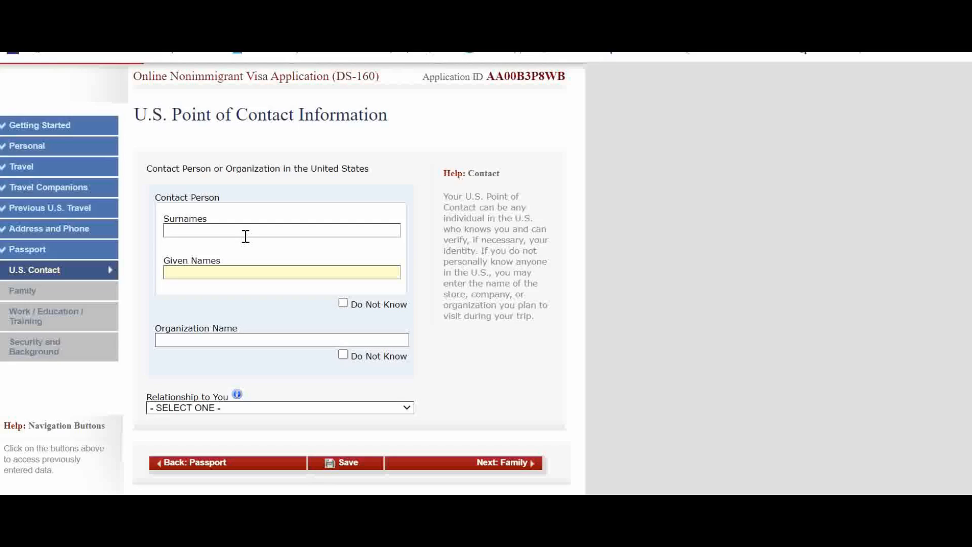
left_click(343, 304)
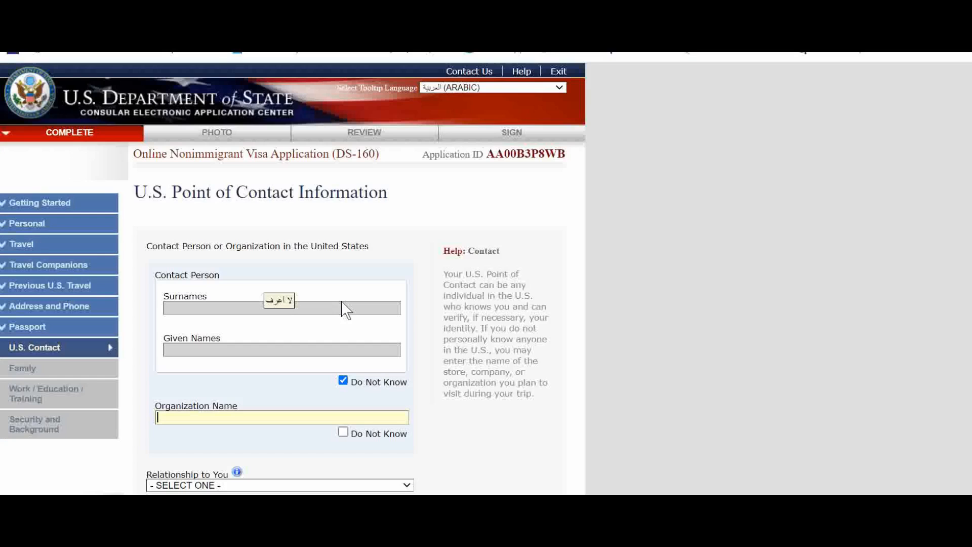
scroll(321, 349, "down", 3)
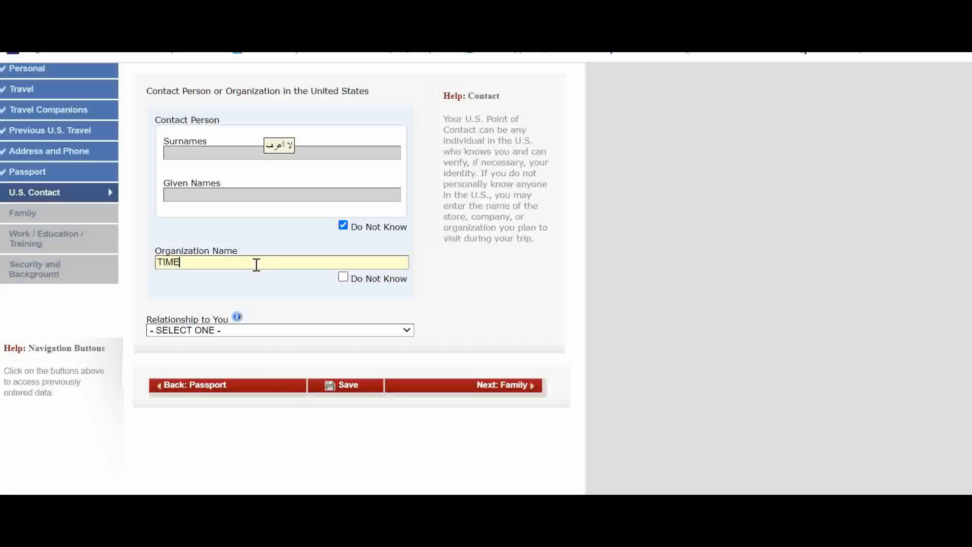
type("SQUARE HOTEK")
Set the relationship to OTHER and enter the point of contact's U.S. street address in line 1
left_click(281, 330)
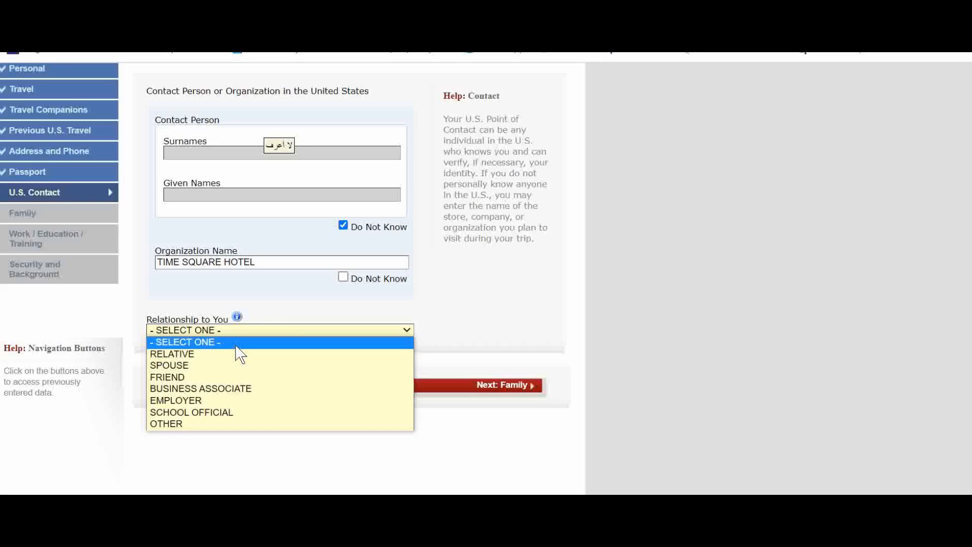
left_click(202, 423)
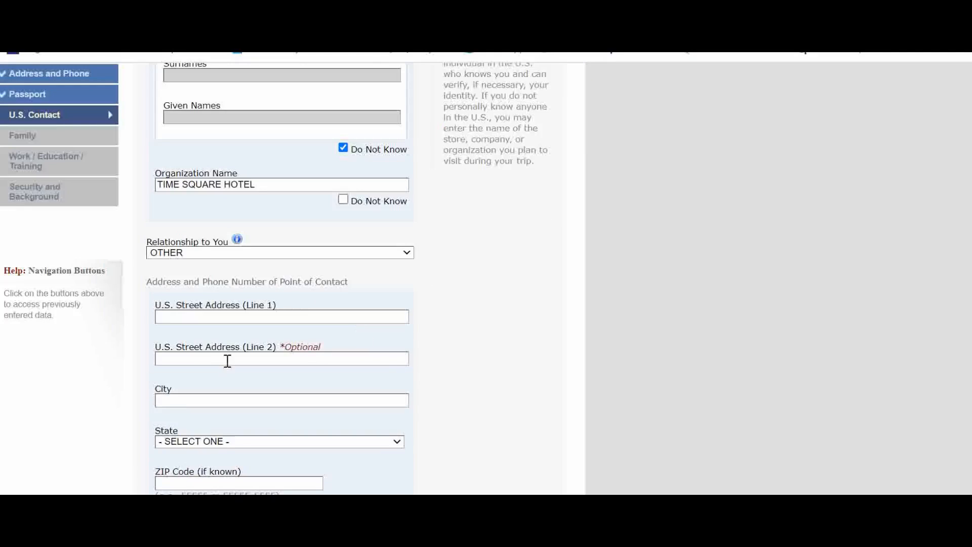
left_click(238, 316)
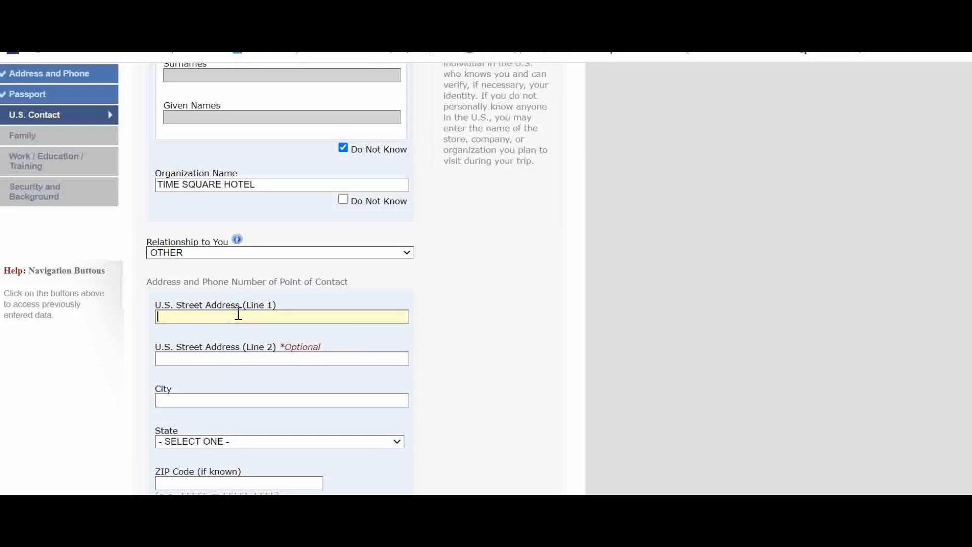
type("ASD GGE  ERREE WRG")
Enter MANHATAN as the contact's city and select NEW YORK as the state
left_click(275, 401)
type("MANHATAN")
scroll(283, 400, "down", 2)
left_click(279, 364)
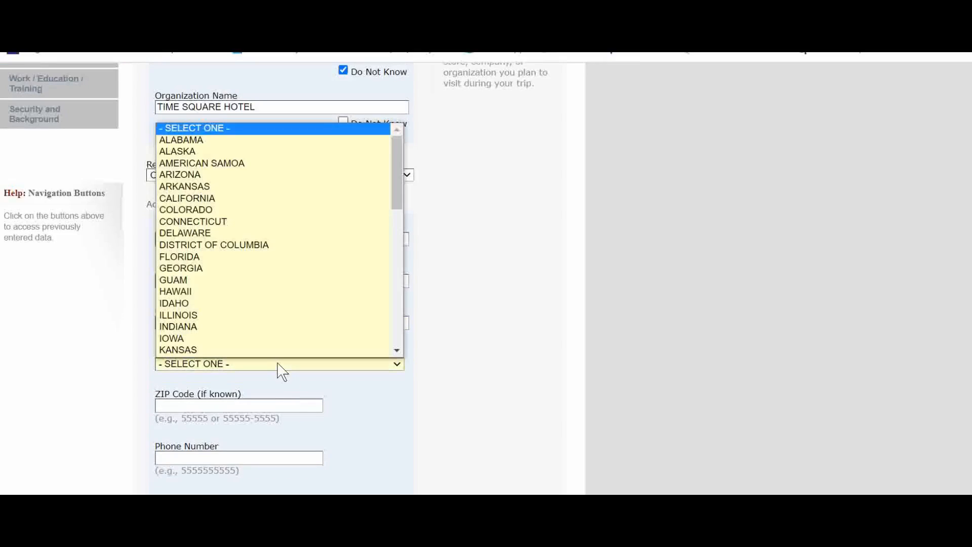
key("n")
key("n")
key("n")
key("n")
key("n")
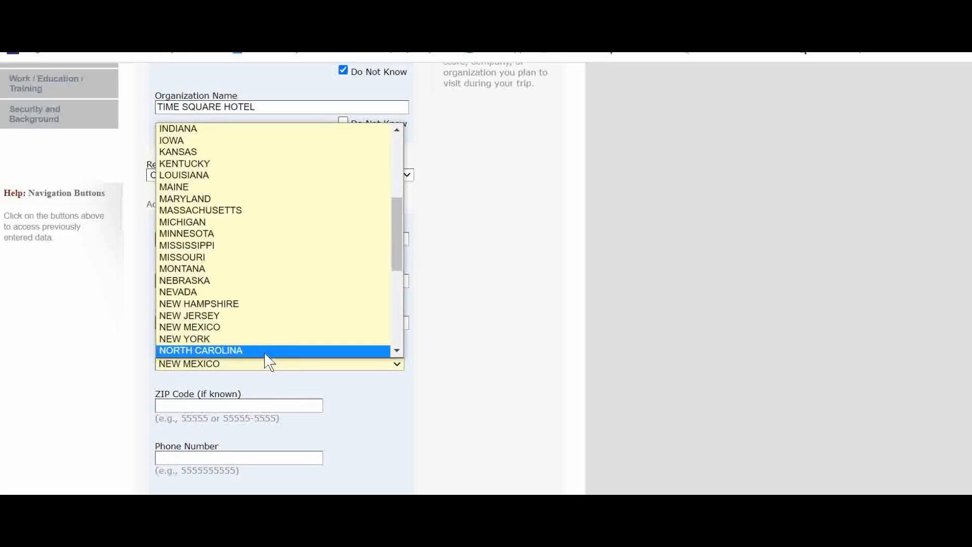
left_click(246, 338)
Fill in the contact's ZIP code and phone number
scroll(314, 400, "down", 1)
scroll(314, 401, "down", 1)
left_click(233, 331)
type("10091")
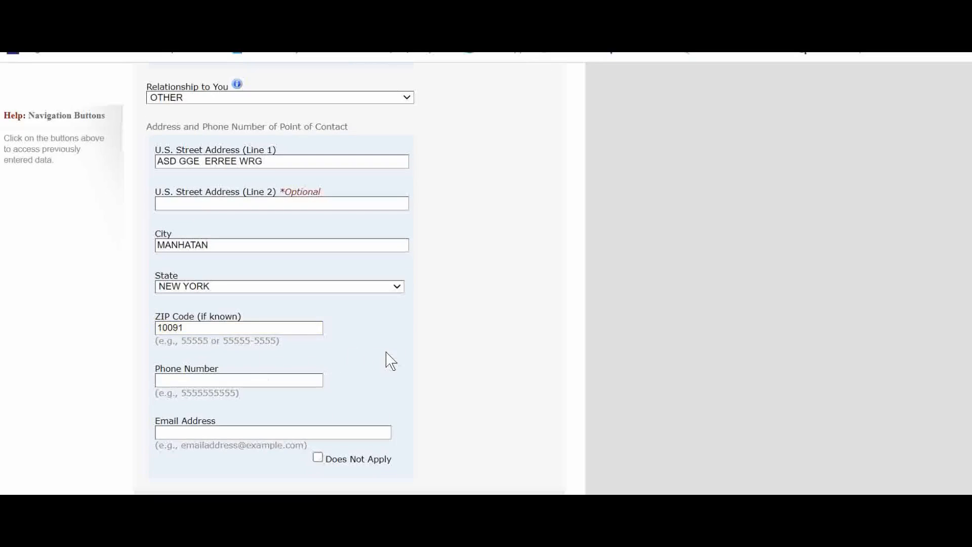
scroll(234, 350, "down", 2)
left_click(234, 304)
type("00123456G")
key("BackSpace")
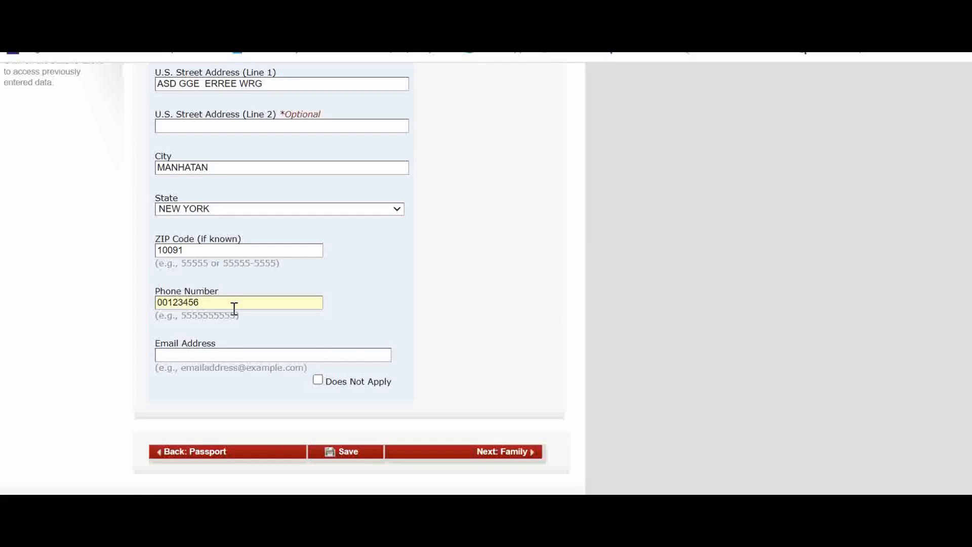
type("765")
Mark the contact's email address as Does Not Apply and continue to the Family page
triple_click(374, 318)
left_click(318, 380)
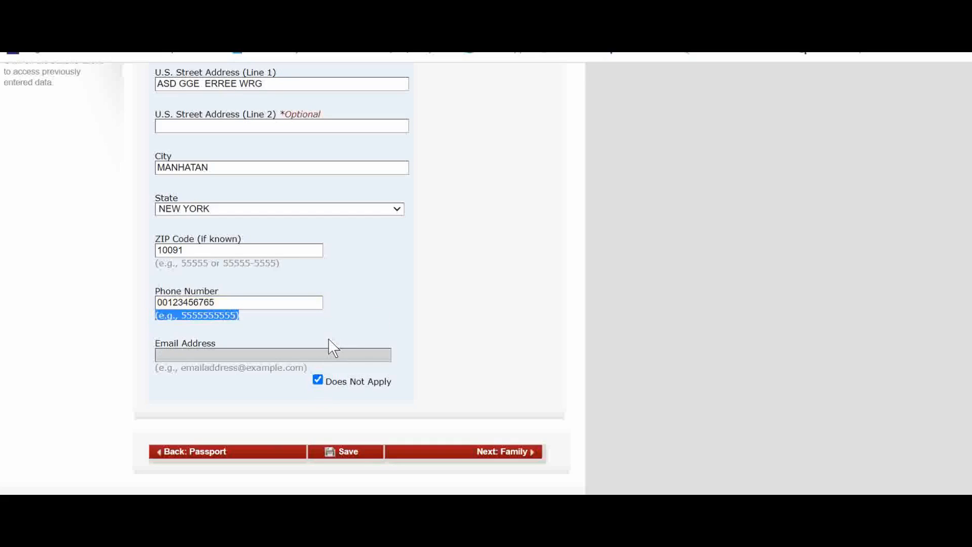
scroll(332, 347, "down", 2)
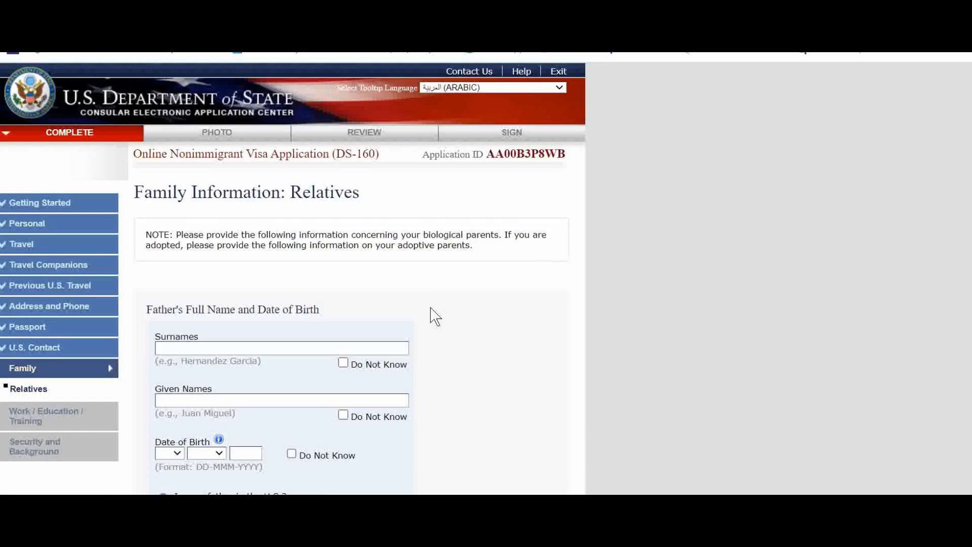
Mark the father's surname and given names as Do Not Know
scroll(435, 316, "down", 3)
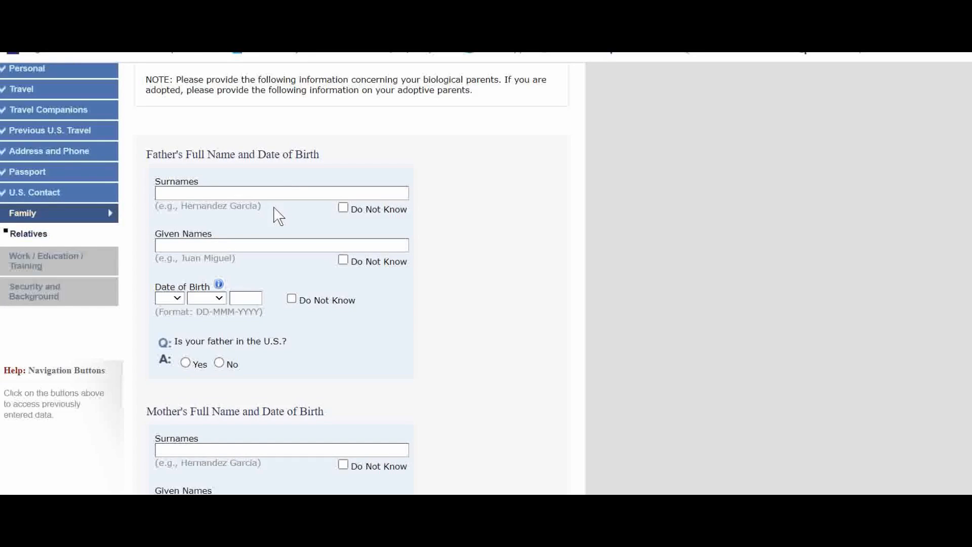
left_click(343, 208)
left_click(343, 259)
left_click(343, 208)
scroll(354, 303, "down", 1)
left_click(342, 285)
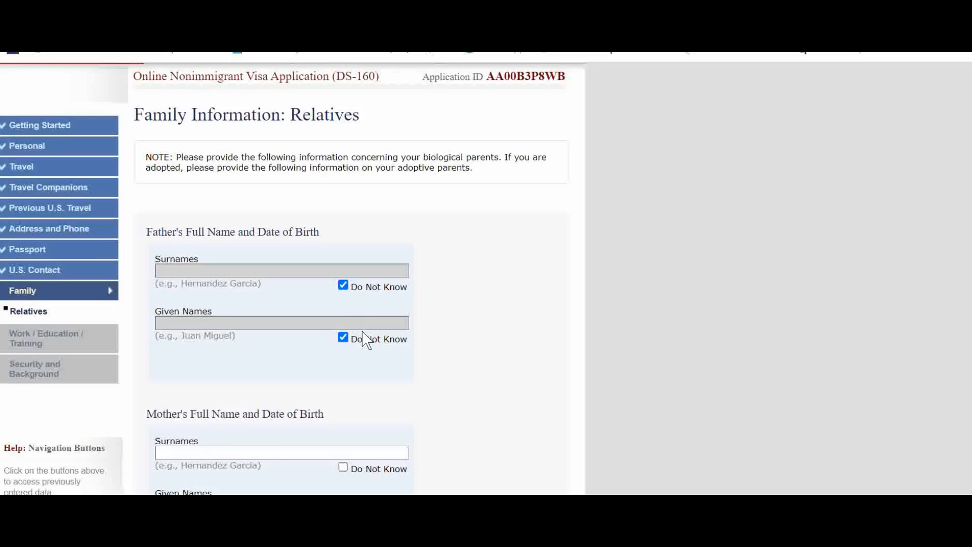
Mark the mother's surname and given names as Do Not Know
scroll(357, 327, "down", 1)
left_click(343, 390)
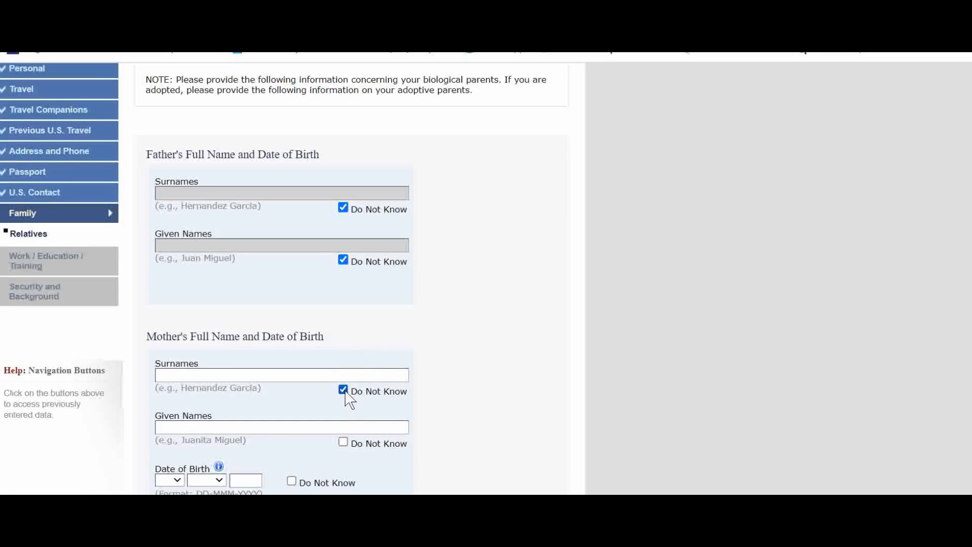
left_click(343, 442)
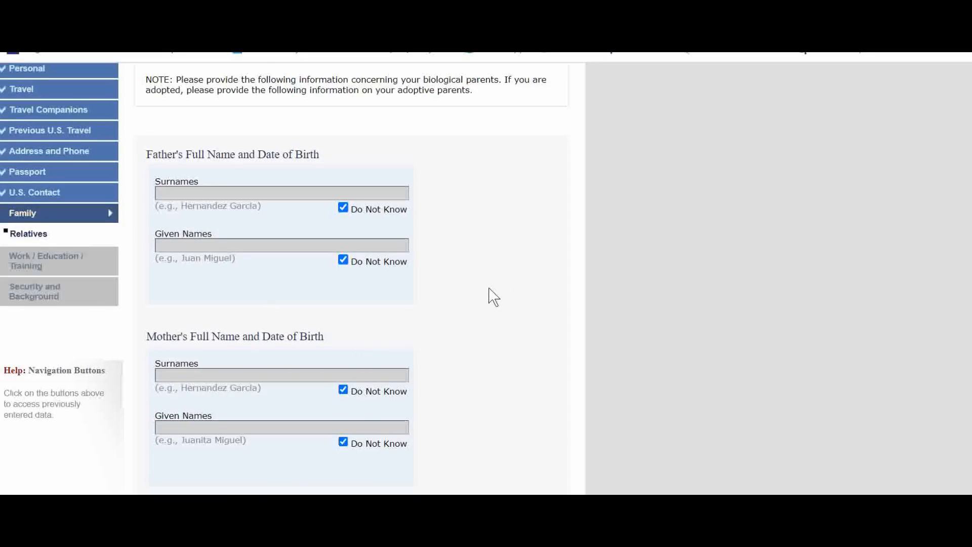
Answer No to both questions about relatives in the United States and continue to the Work/Education page
scroll(493, 297, "down", 3)
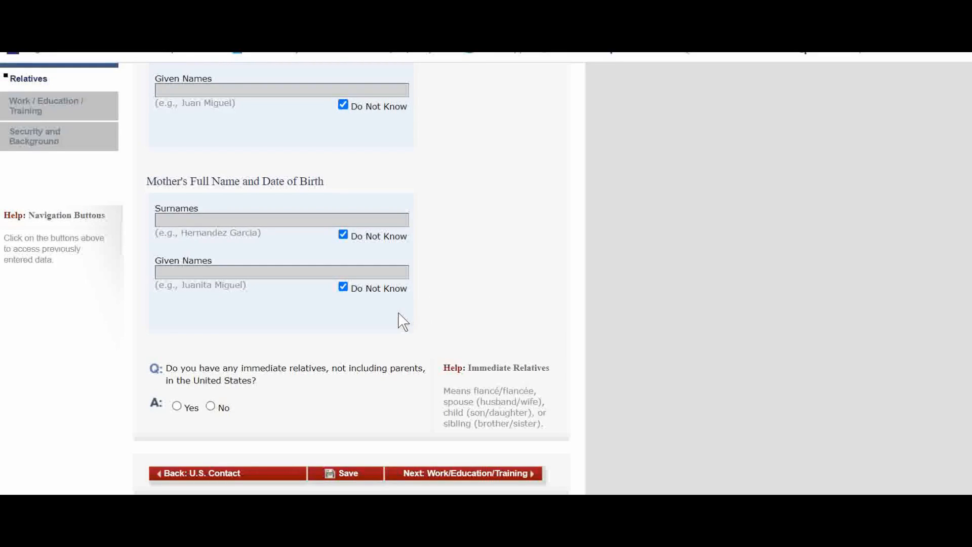
scroll(397, 319, "down", 2)
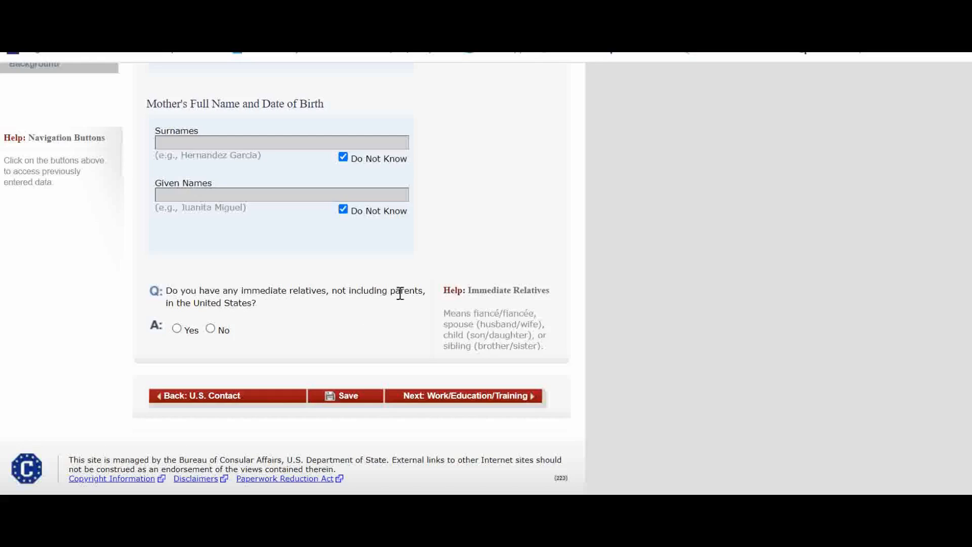
left_click(211, 329)
scroll(320, 315, "down", 4)
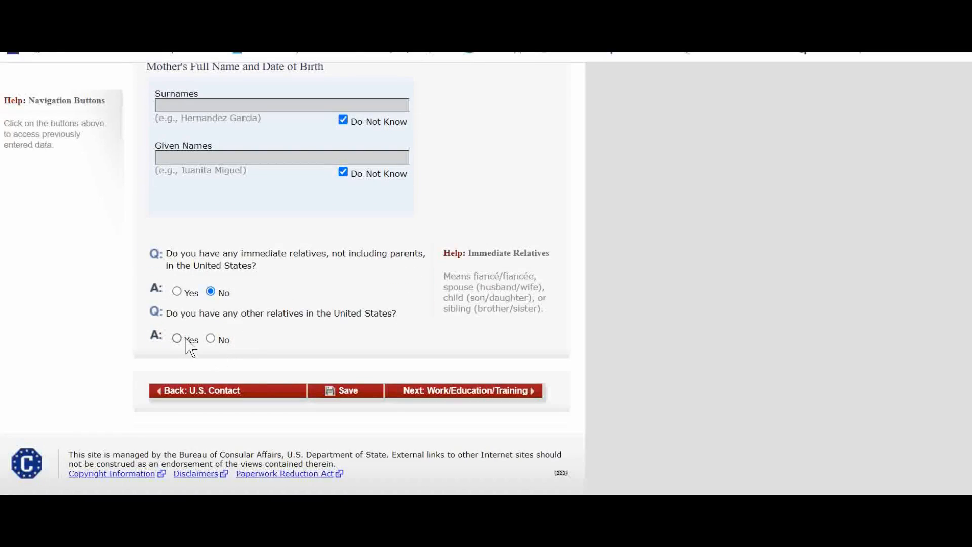
left_click(211, 338)
left_click(463, 395)
Set the primary occupation to BUSINESS
scroll(314, 227, "down", 2)
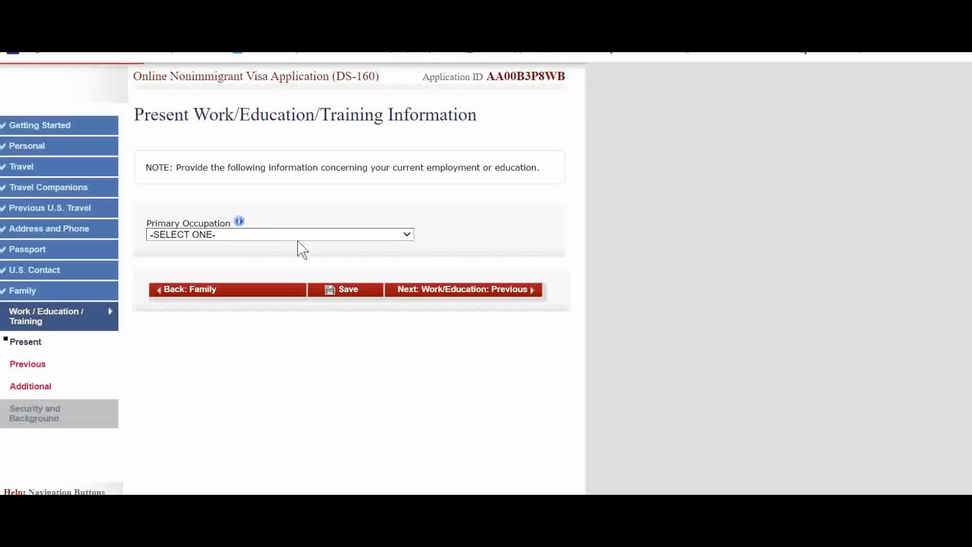
left_click(259, 235)
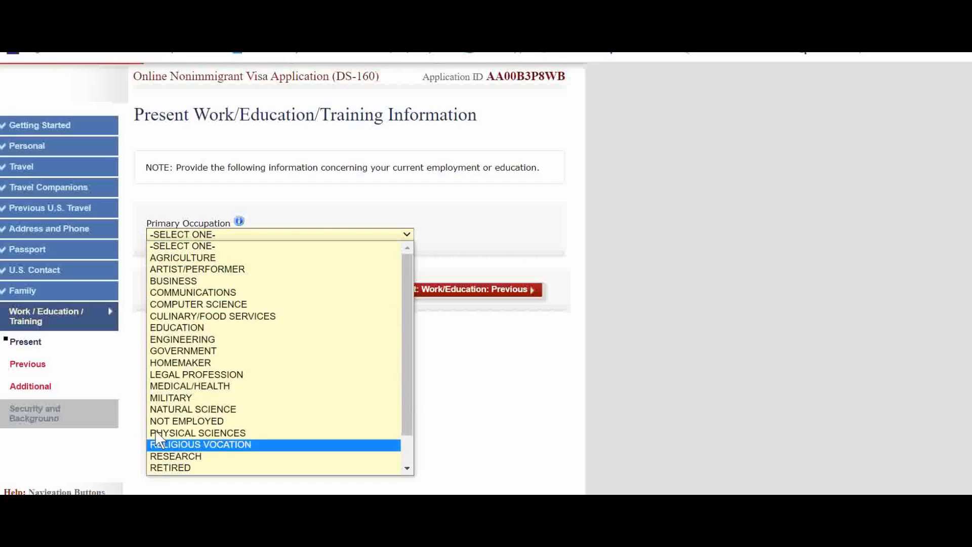
left_click(183, 283)
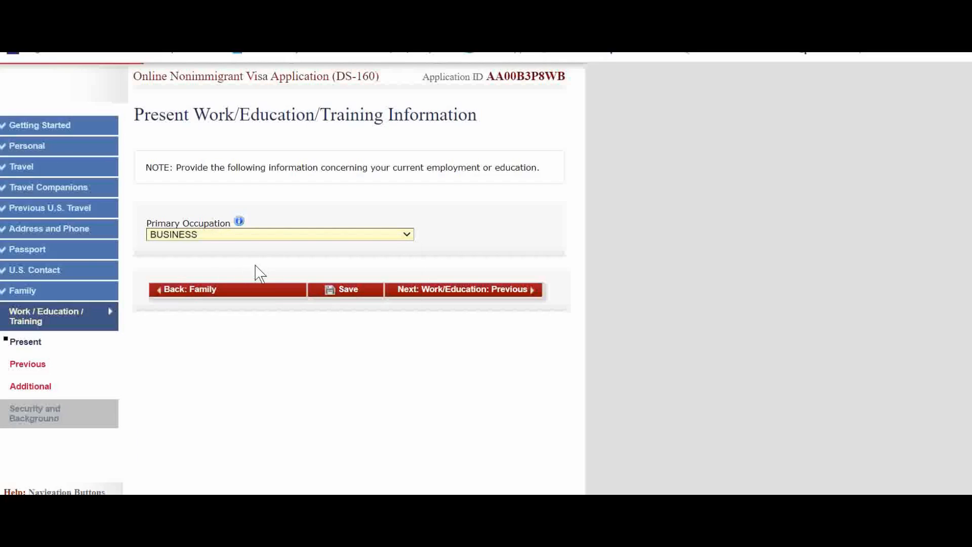
Enter DREAM TRAVEL as the present employer name
left_click(248, 284)
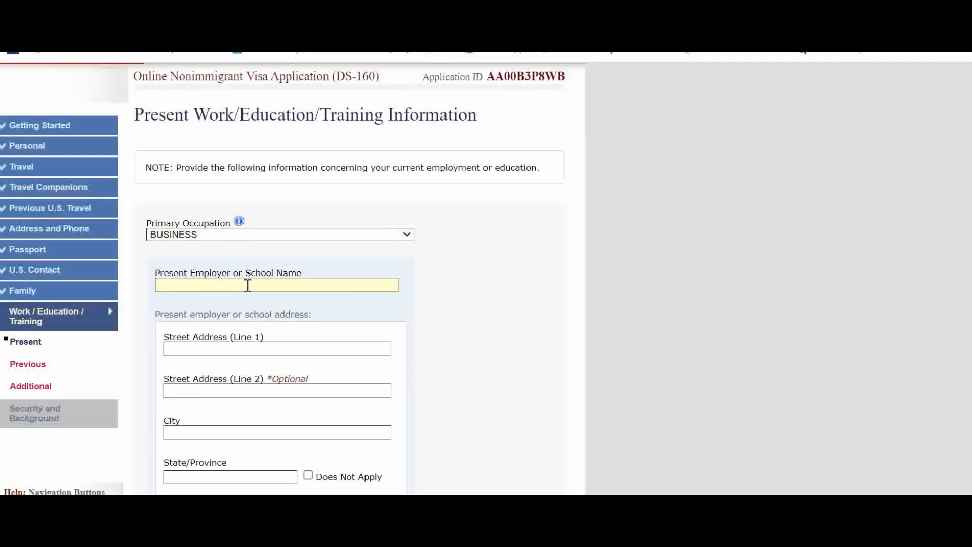
type("M")
left_click_drag(248, 286, 88, 304)
type("DREAM TRAVEL")
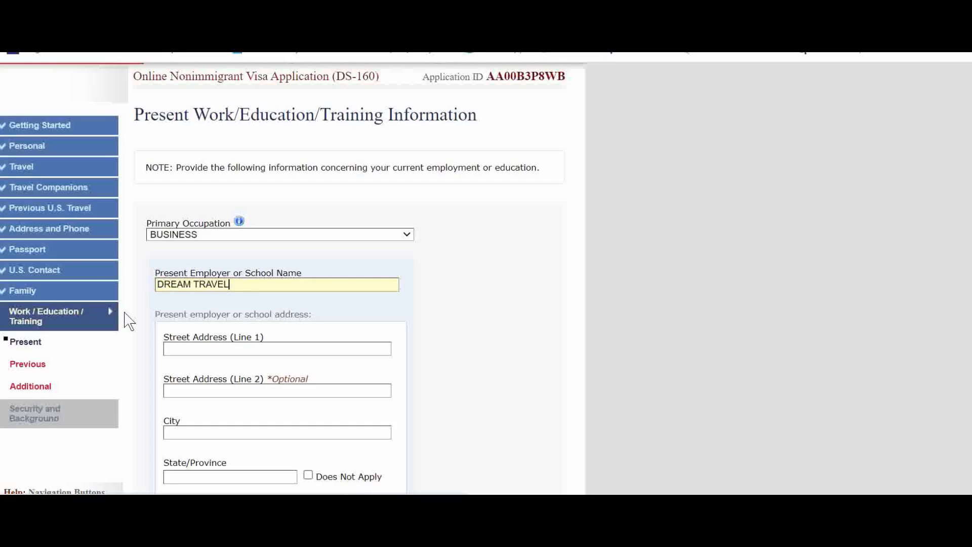
Enter the employer's street address in line 1 and DUBAI as the city
scroll(254, 321, "down", 2)
left_click(201, 277)
type("AFAFSA DFSD")
left_click(217, 310)
left_click(211, 353)
type("DUBAI")
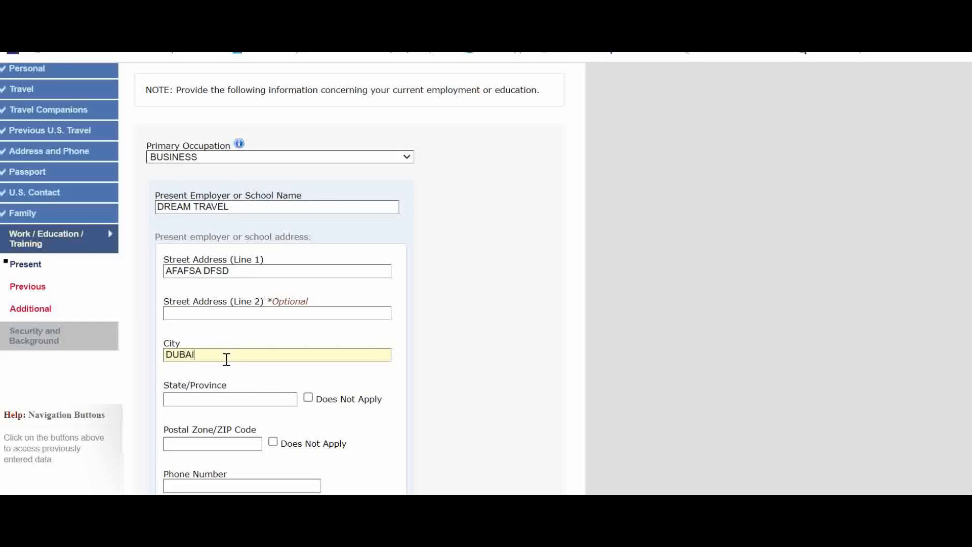
Mark the employer's state/province and postal code as Does Not Apply and enter the employer's phone number
left_click(308, 398)
left_click(273, 441)
scroll(242, 373, "down", 3)
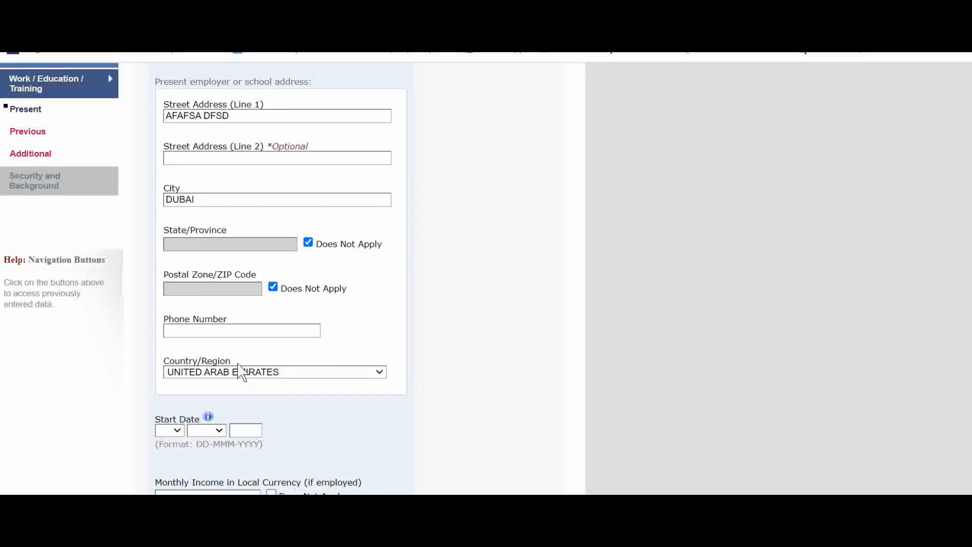
left_click(232, 330)
type("534567889")
Set the employment start date to 02 MAR 2022
scroll(248, 344, "down", 5)
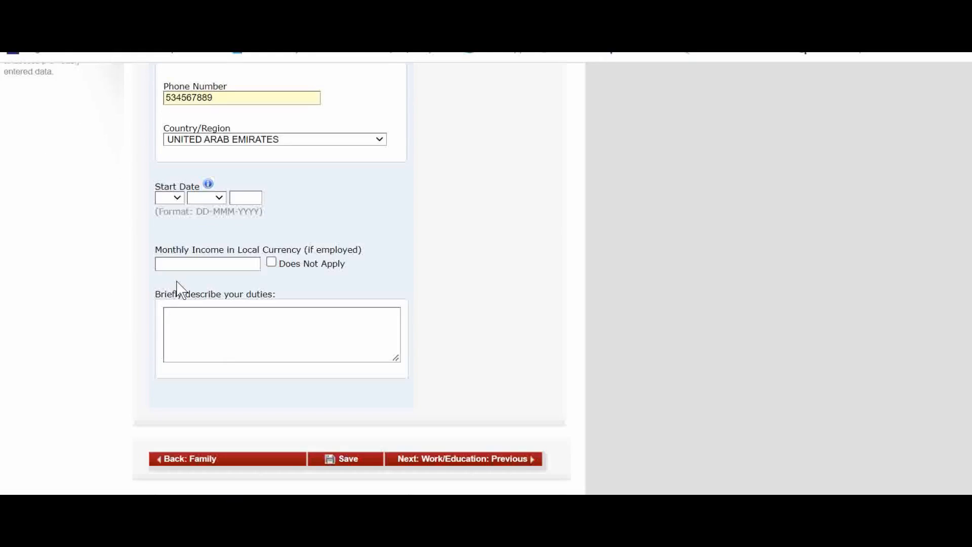
left_click(180, 197)
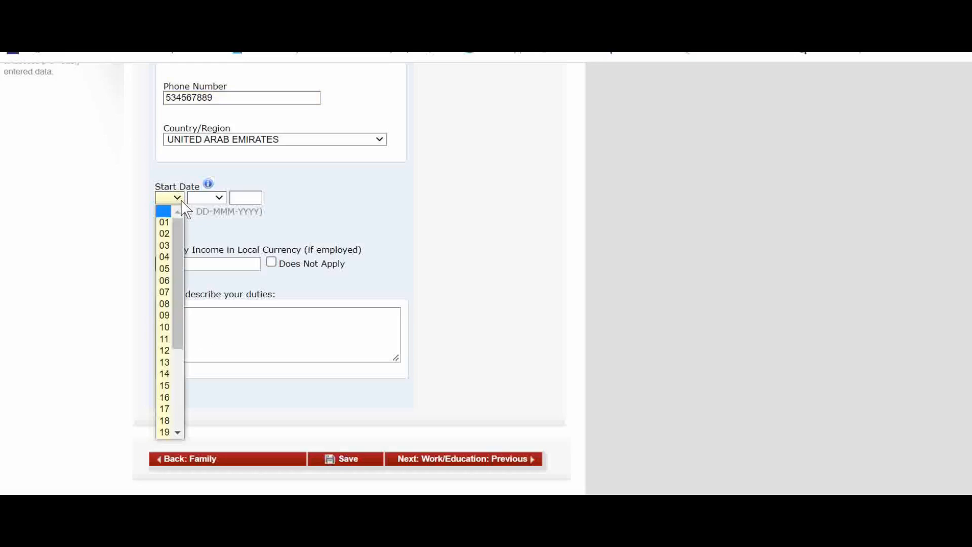
left_click(212, 199)
left_click(210, 214)
left_click(175, 198)
left_click(165, 233)
left_click(205, 200)
left_click(202, 245)
left_click(245, 198)
type("2")
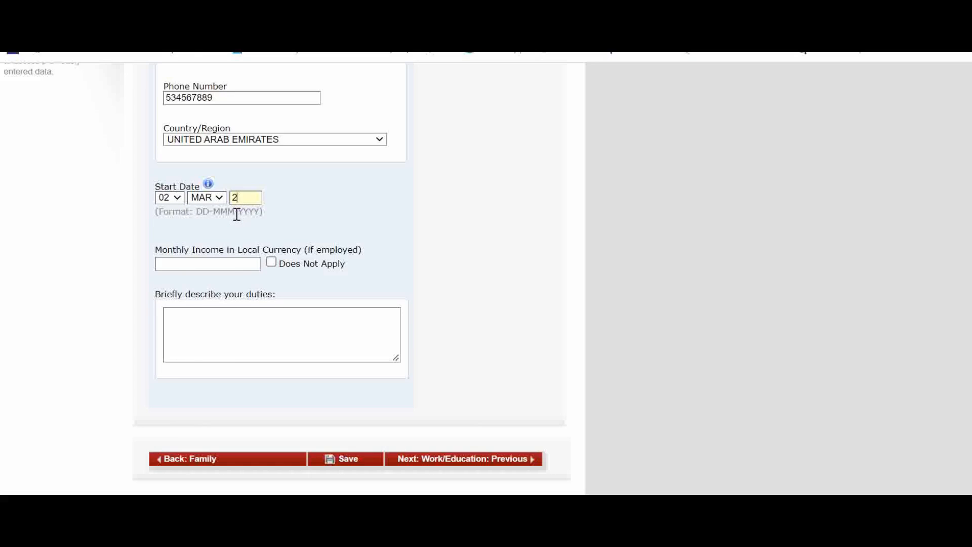
type("022")
Mark the monthly income in local currency as Does Not Apply
left_click(198, 262)
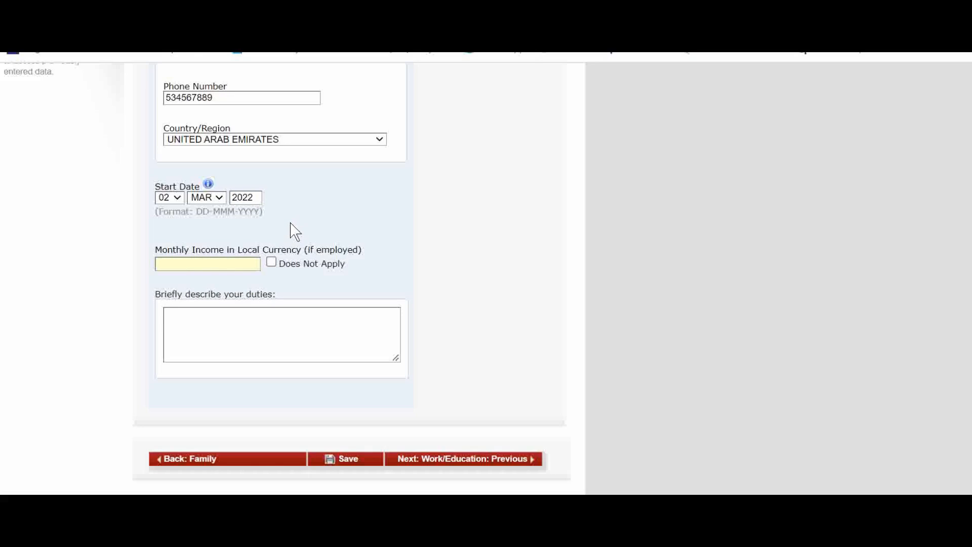
left_click(270, 264)
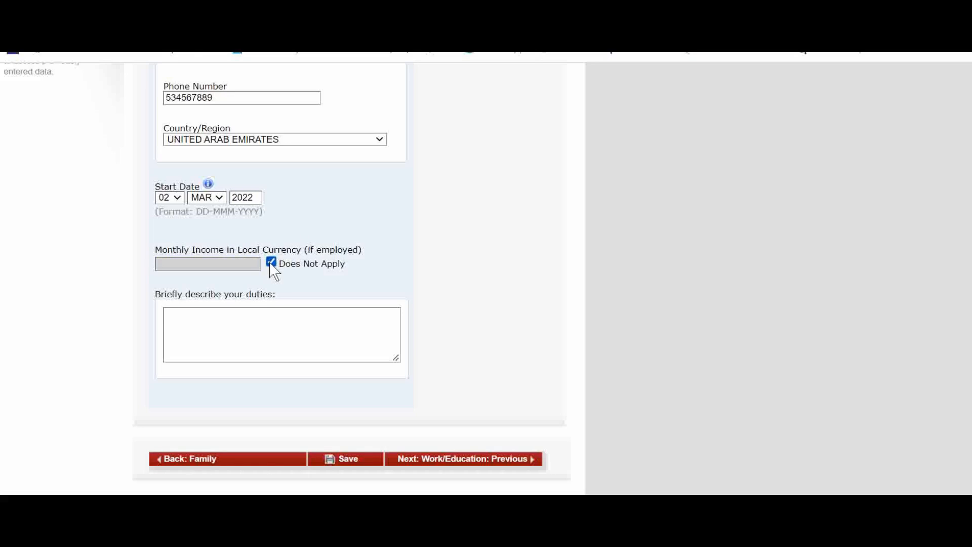
left_click(271, 263)
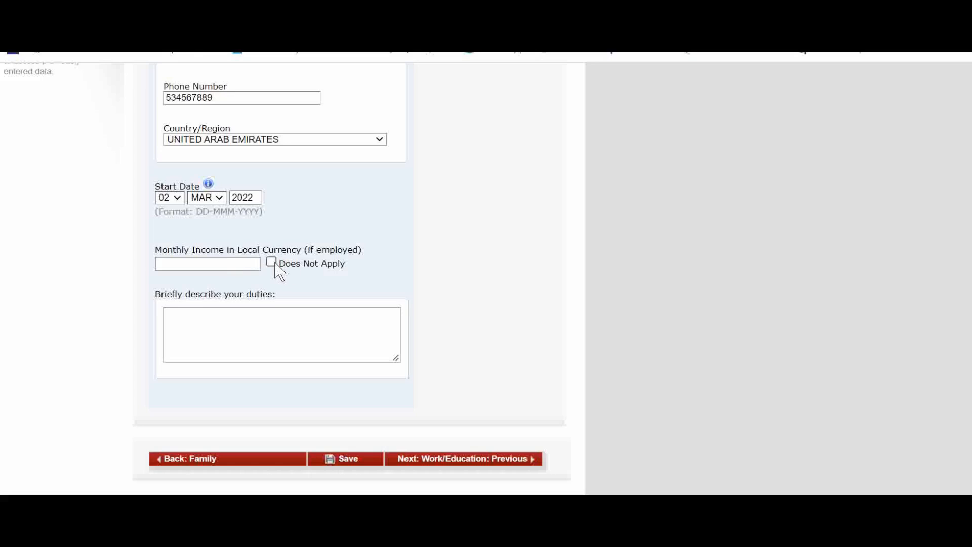
left_click(204, 262)
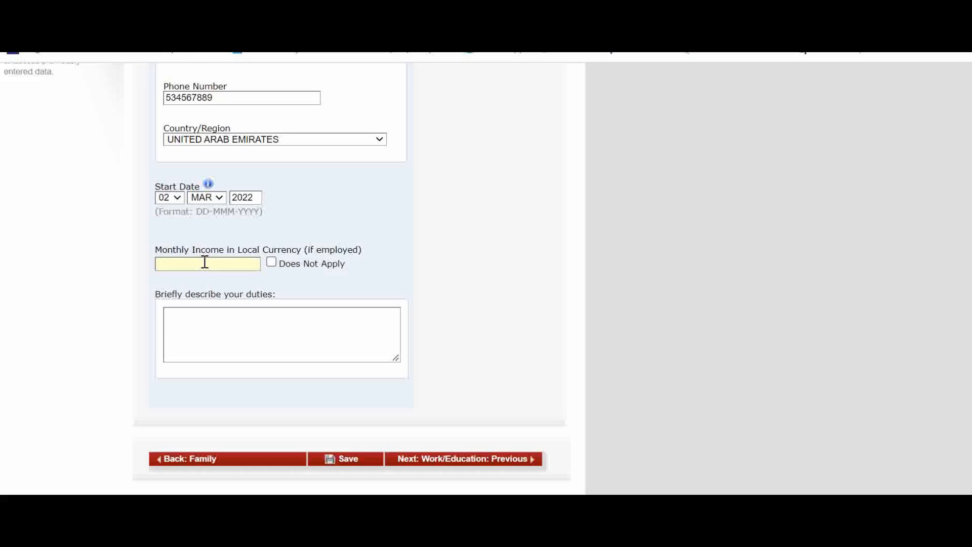
left_click(272, 262)
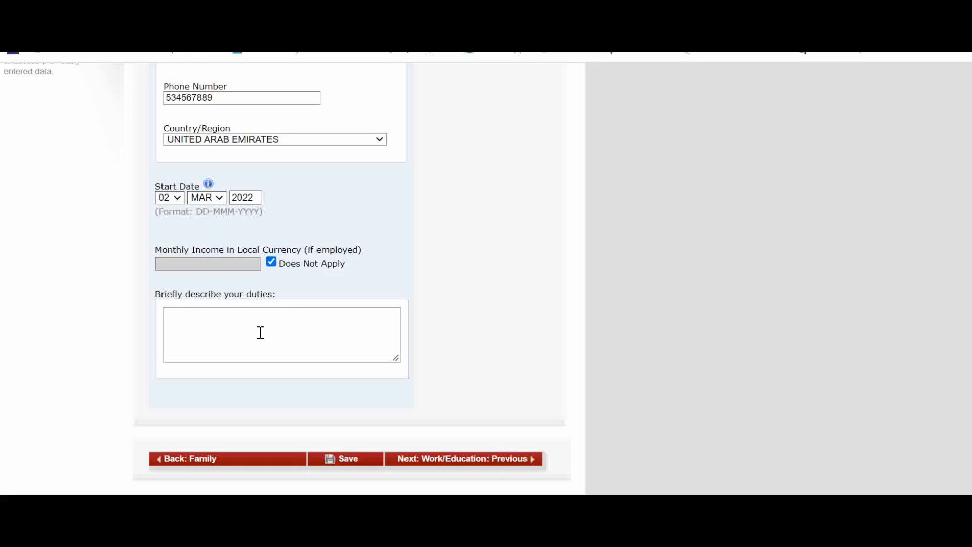
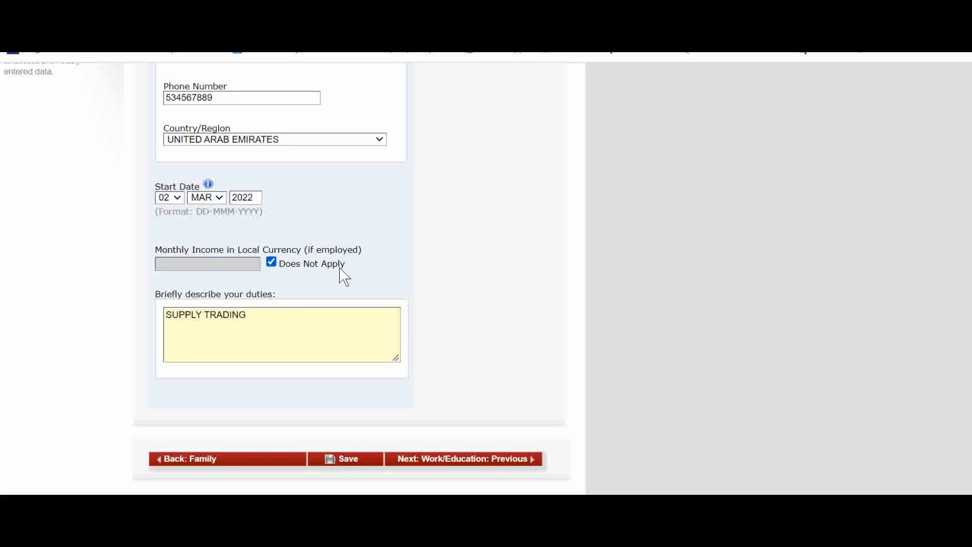
Continue from the present work page to the Previous Work/Education/Training page
scroll(350, 354, "down", 2)
left_click(455, 398)
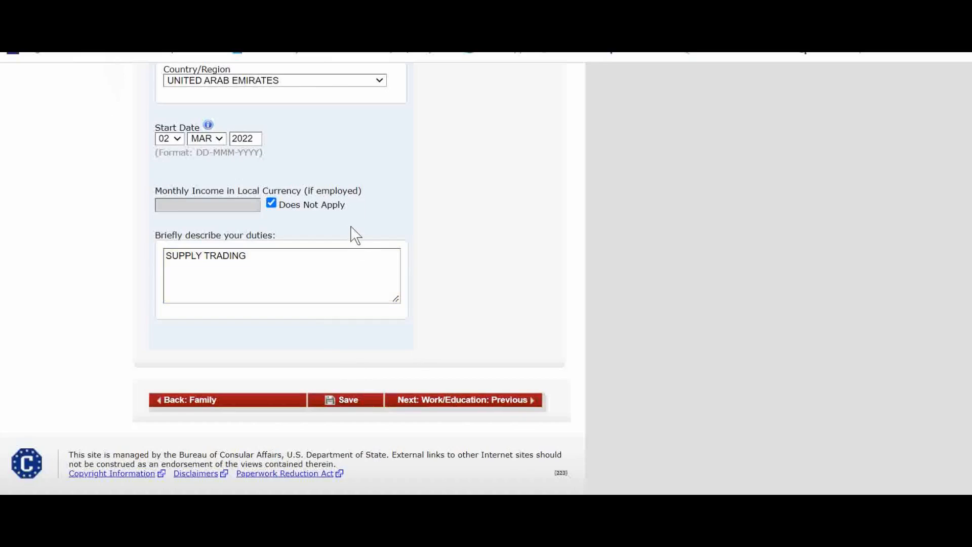
scroll(368, 242, "down", 2)
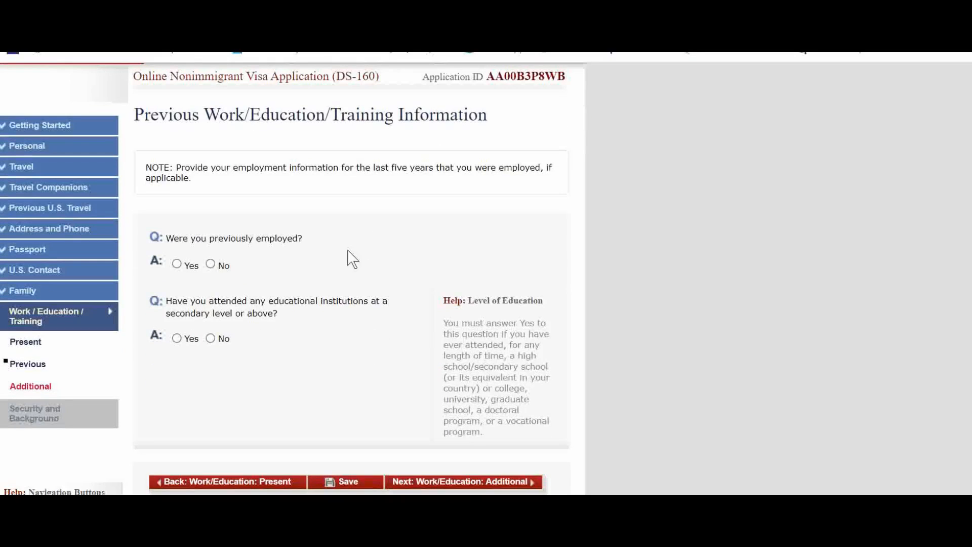
Answer No to having been previously employed
scroll(293, 278, "down", 2)
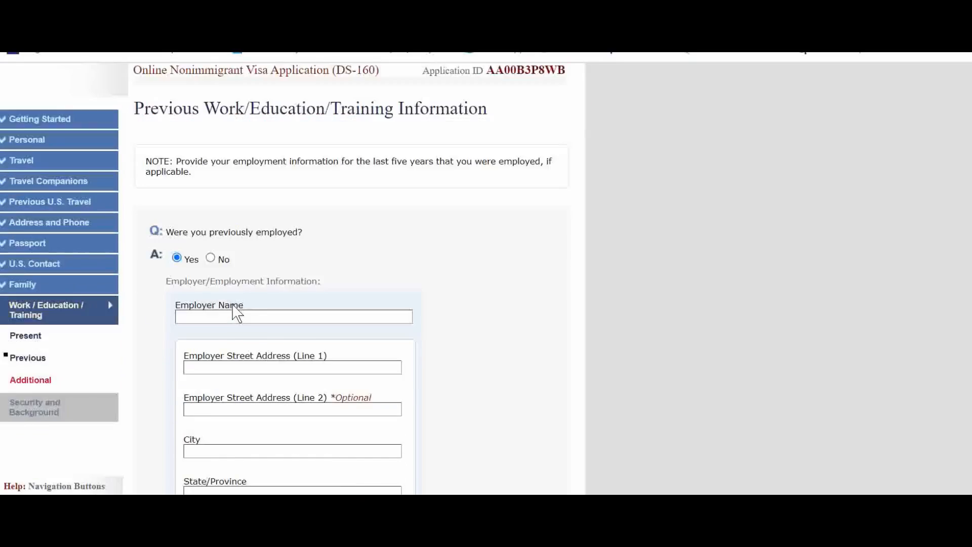
scroll(237, 314, "down", 2)
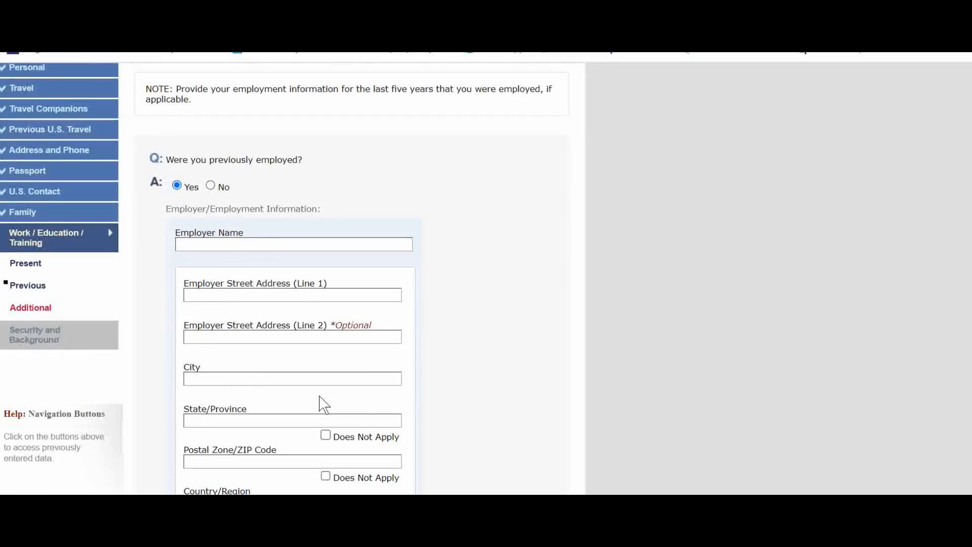
scroll(282, 311, "up", 2)
left_click(210, 263)
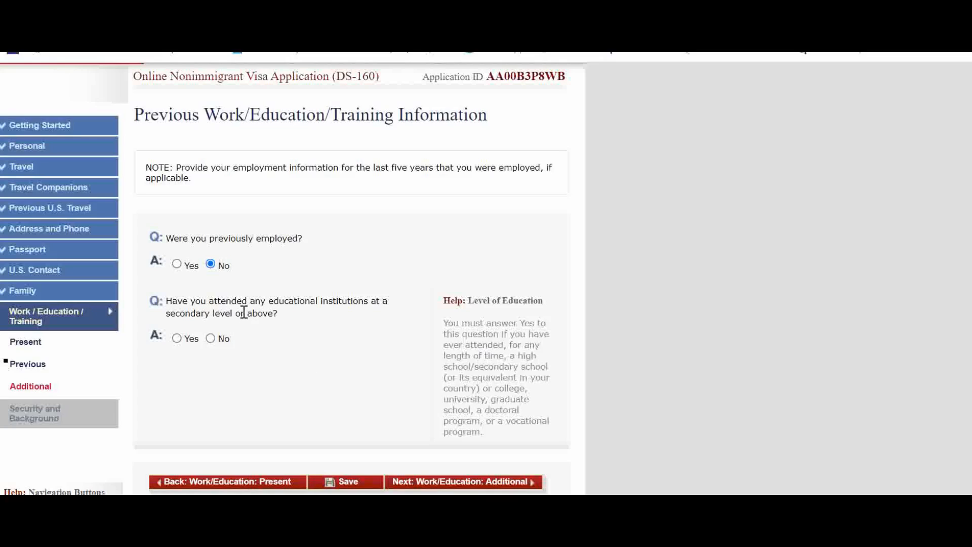
Answer Yes to having attended a secondary-level educational institution and enter BUSNIESS as the course of study
left_click(184, 339)
scroll(277, 319, "down", 4)
scroll(265, 281, "up", 2)
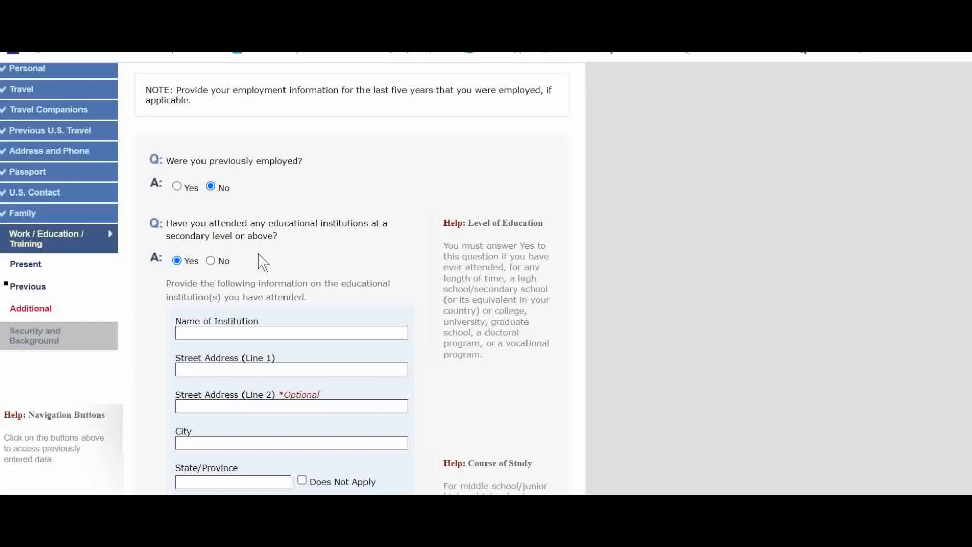
scroll(248, 311, "down", 5)
scroll(235, 202, "down", 2)
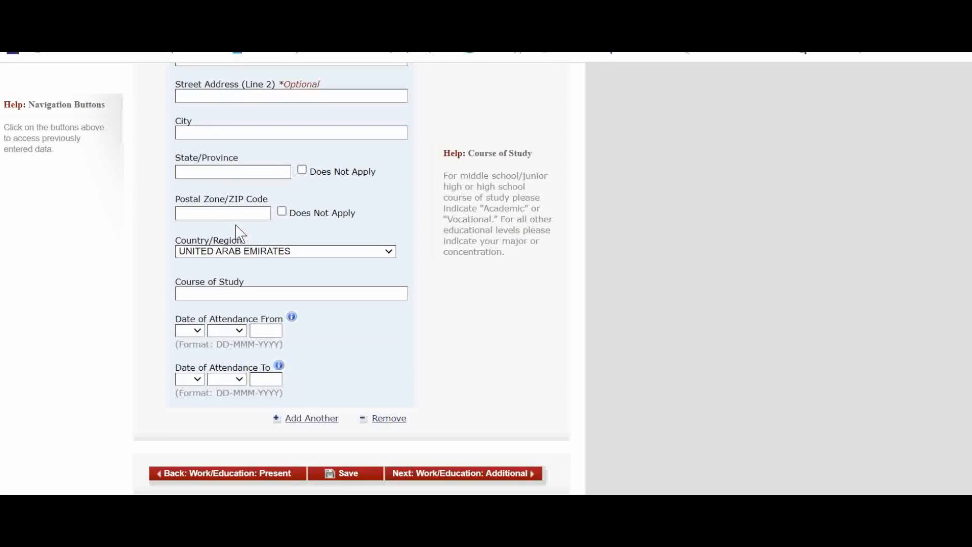
left_click(228, 292)
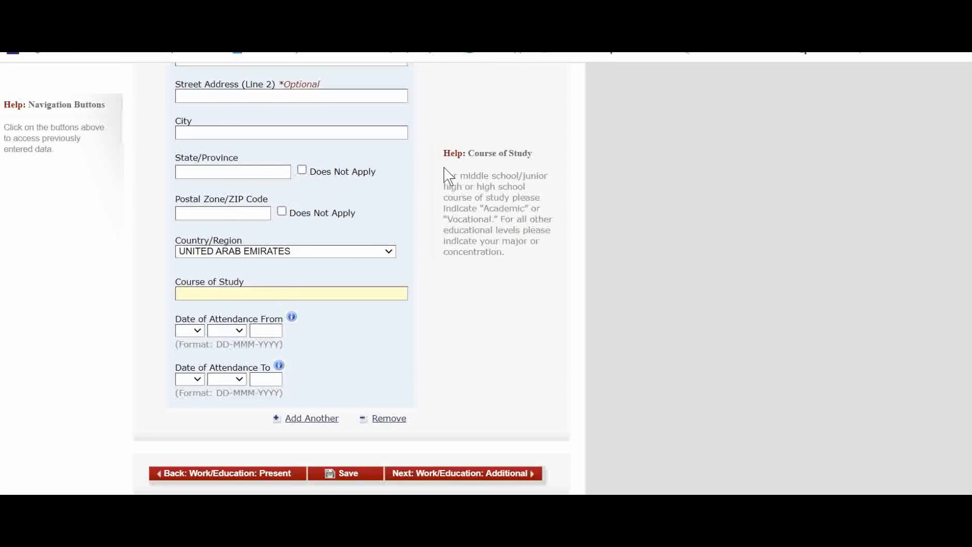
left_click(501, 176)
key("BackSpace")
key("BackSpace")
key("BackSpace")
type("INESS")
Continue to the Additional Work/Education/Training Information page
scroll(347, 336, "up", 6)
left_click(210, 261)
scroll(424, 310, "down", 2)
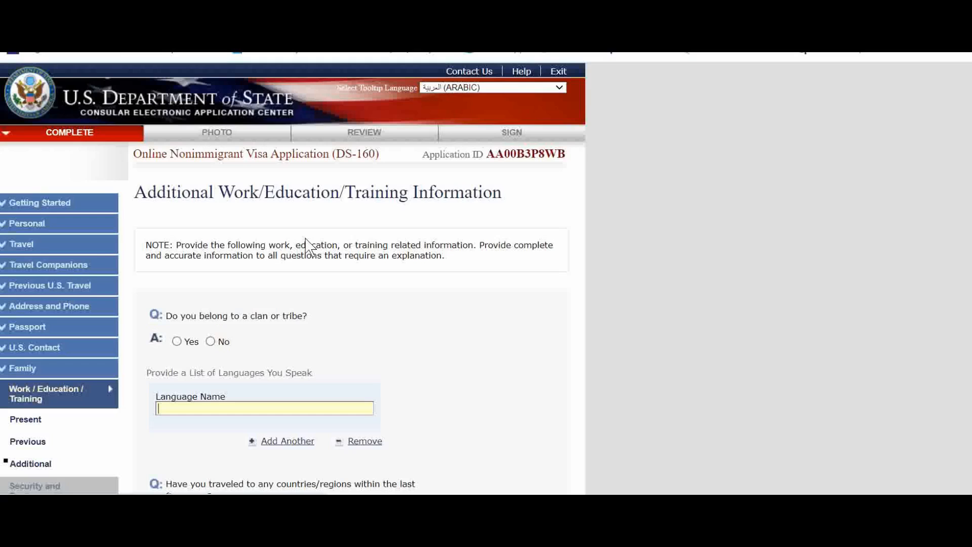
Answer No to belonging to a clan or tribe and enter ENGLISH as a spoken language
scroll(316, 279, "down", 1)
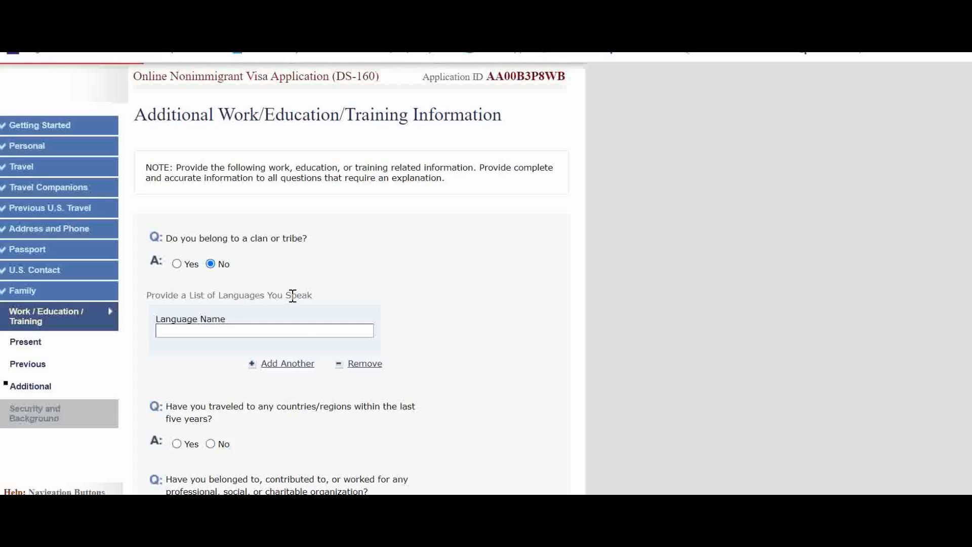
type("GLISH")
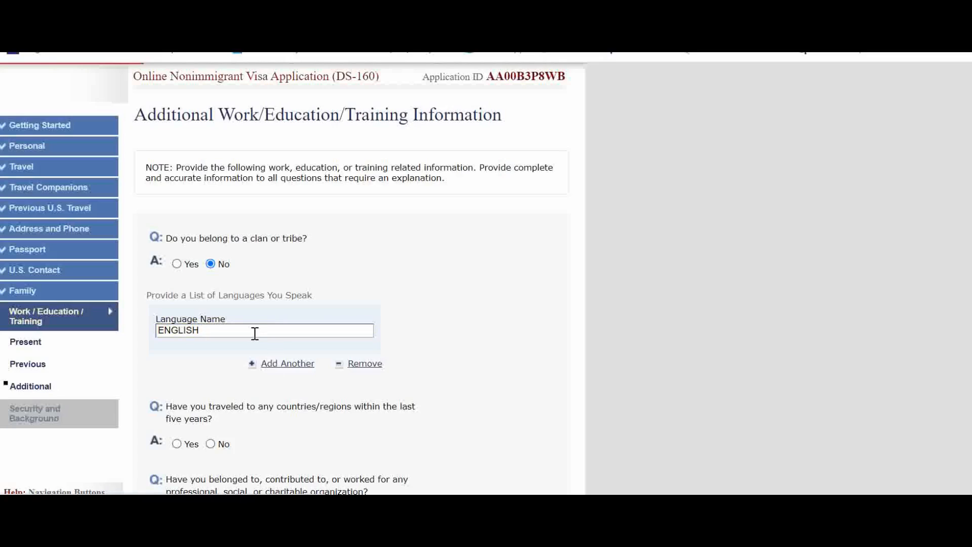
Add a second language entry and enter HINDI
left_click(275, 364)
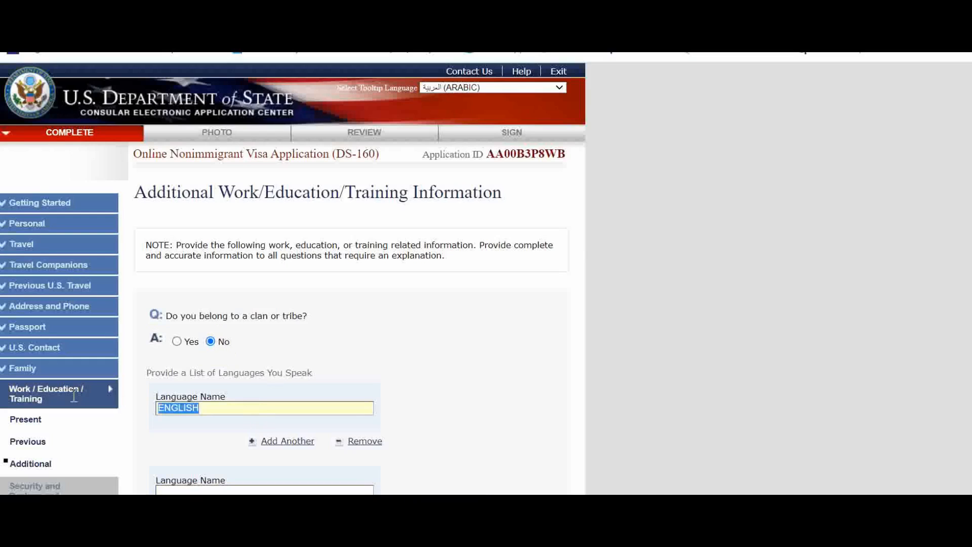
scroll(212, 390, "down", 3)
left_click(247, 335)
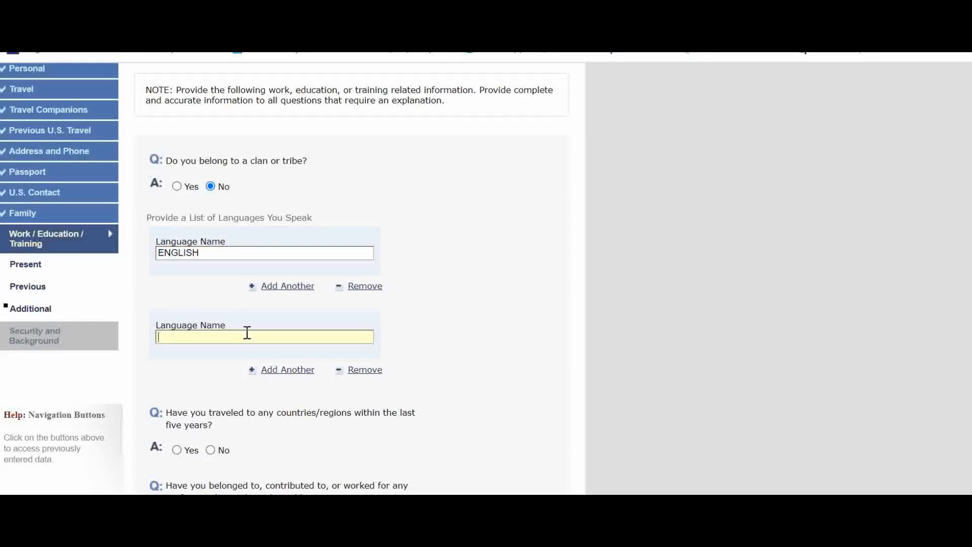
type("HINDI")
scroll(420, 340, "down", 3)
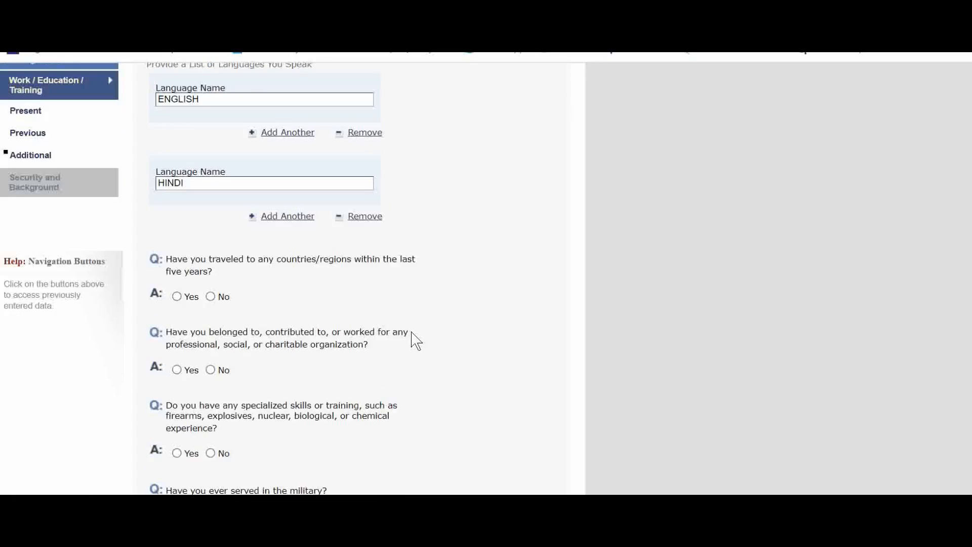
Answer Yes to travelling abroad in the last five years and select FRANCE as the first country visited
scroll(271, 279, "down", 2)
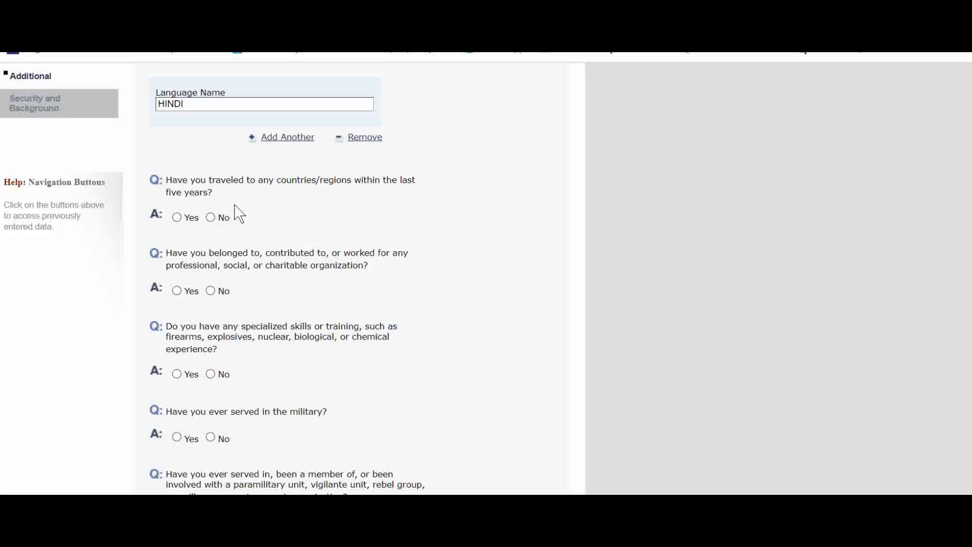
left_click(187, 219)
scroll(286, 284, "down", 6)
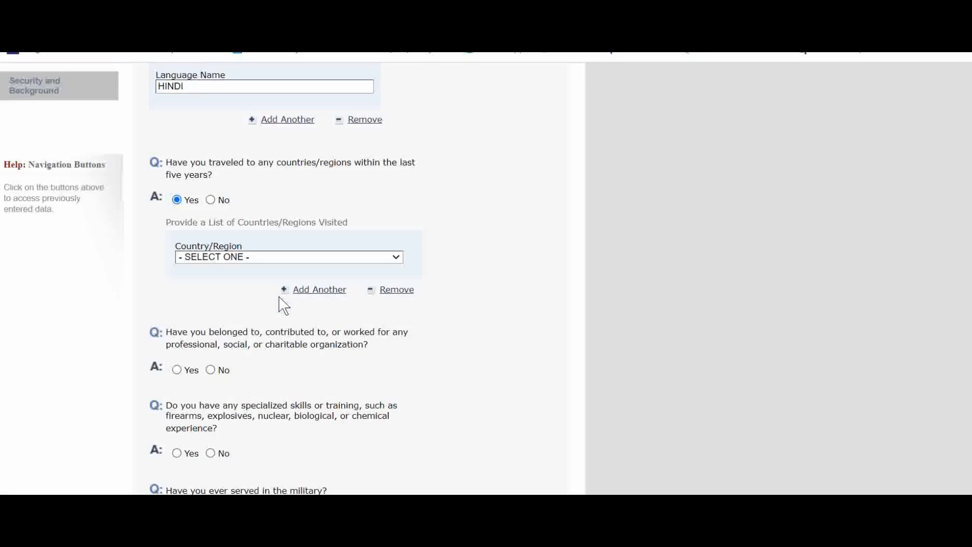
left_click(282, 254)
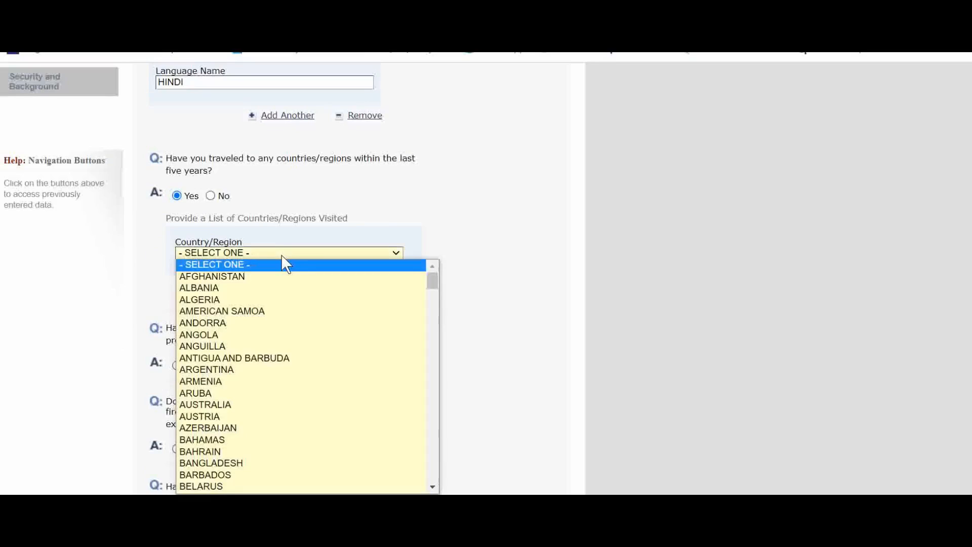
type("fr")
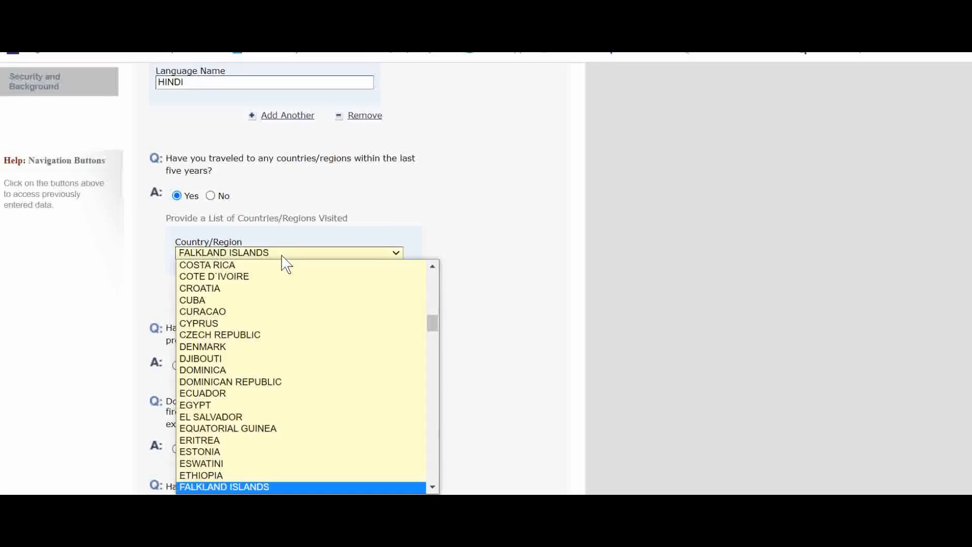
left_click(260, 486)
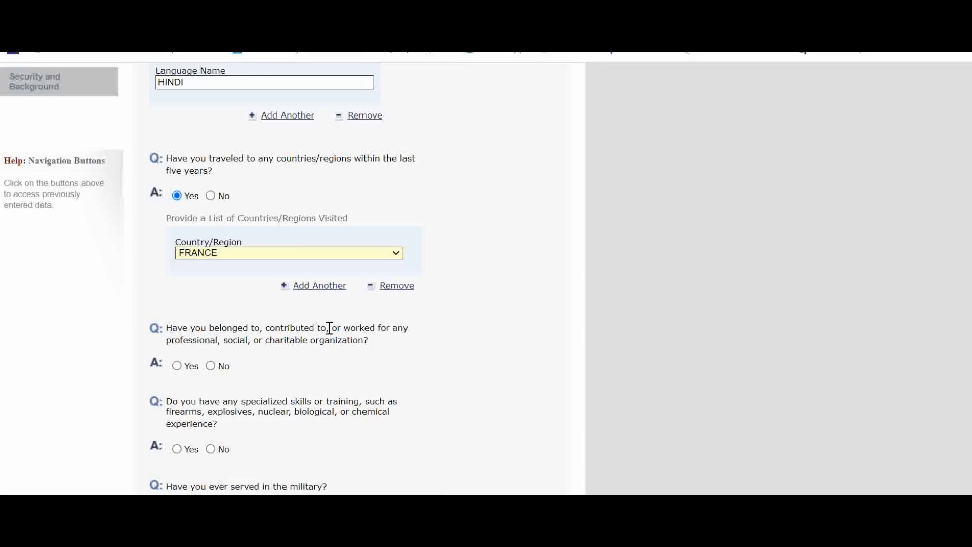
Add a second visited country entry and select SWITZERLAND
left_click(326, 294)
scroll(272, 426, "down", 3)
left_click(246, 351)
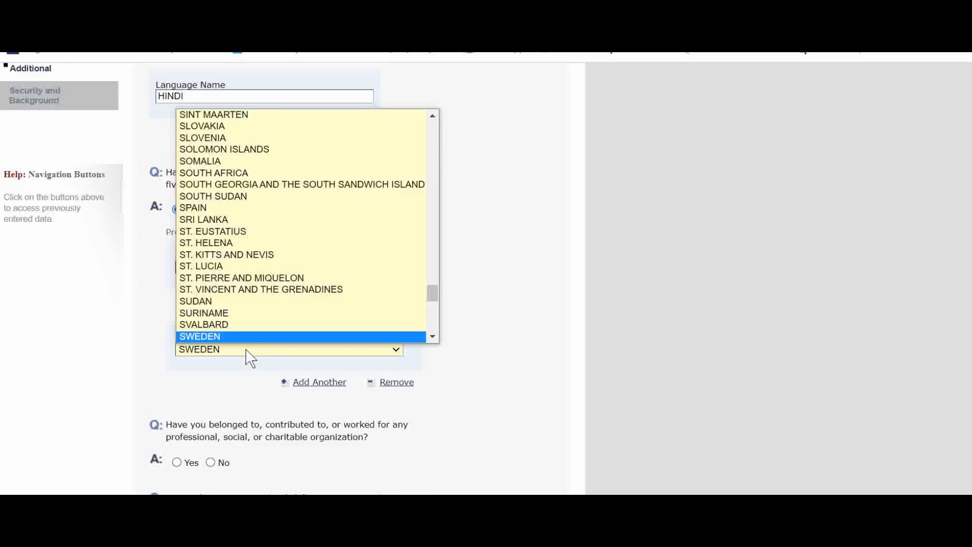
key("Down")
left_click(249, 336)
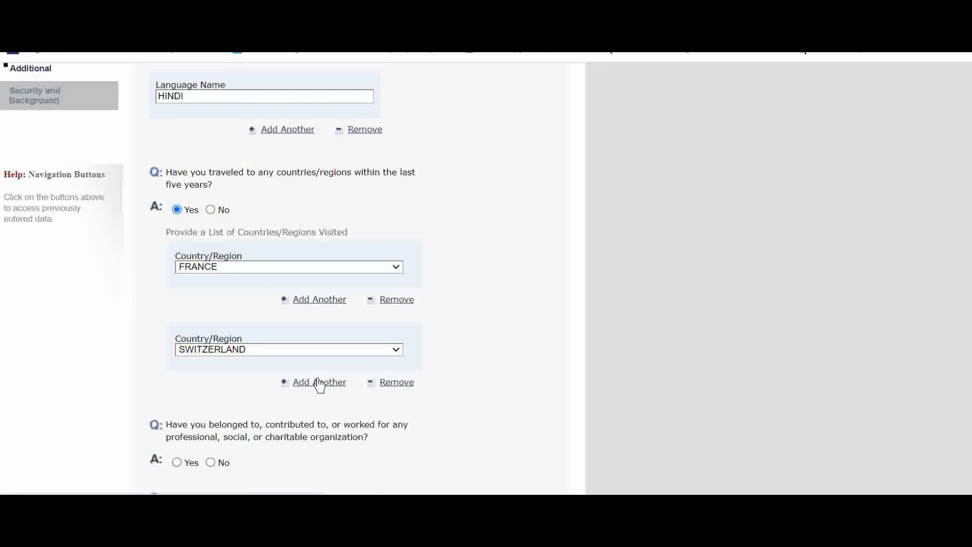
Add a third visited country entry and select UNITED KINGDOM
left_click(317, 382)
scroll(306, 373, "down", 3)
left_click(267, 352)
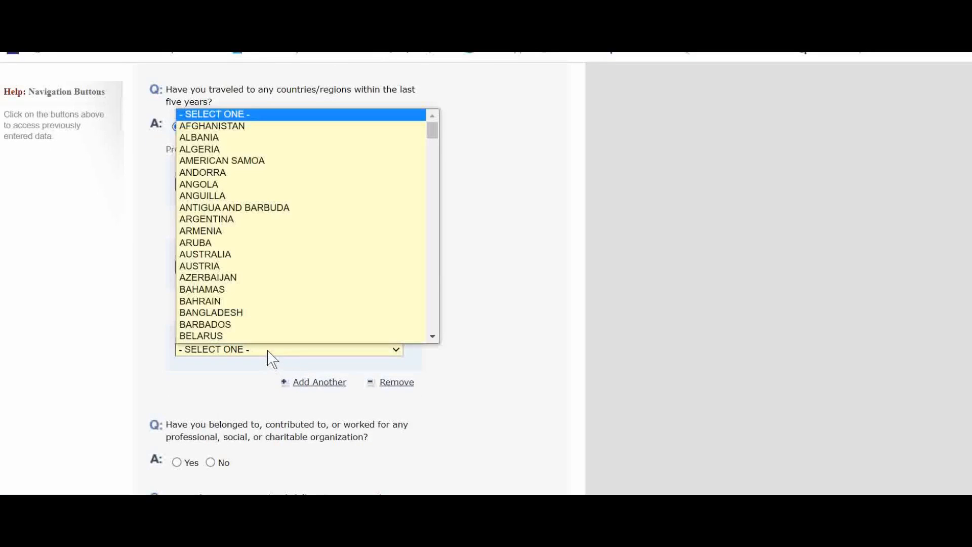
type("un")
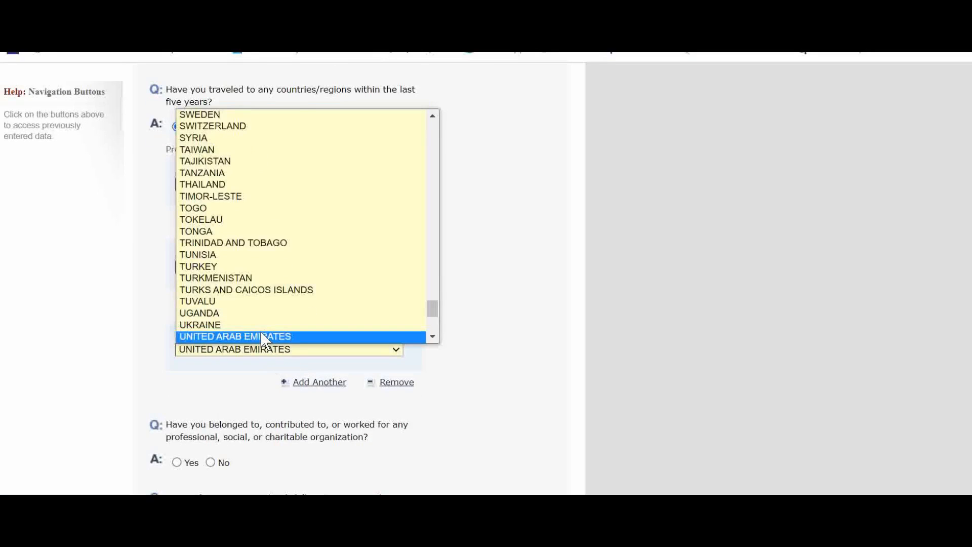
scroll(265, 342, "down", 3)
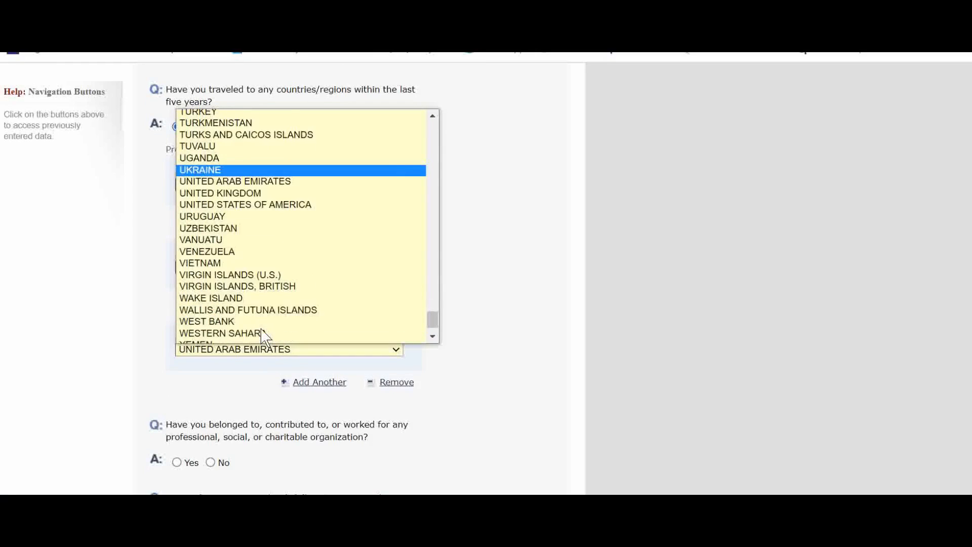
left_click(253, 193)
left_click(465, 334)
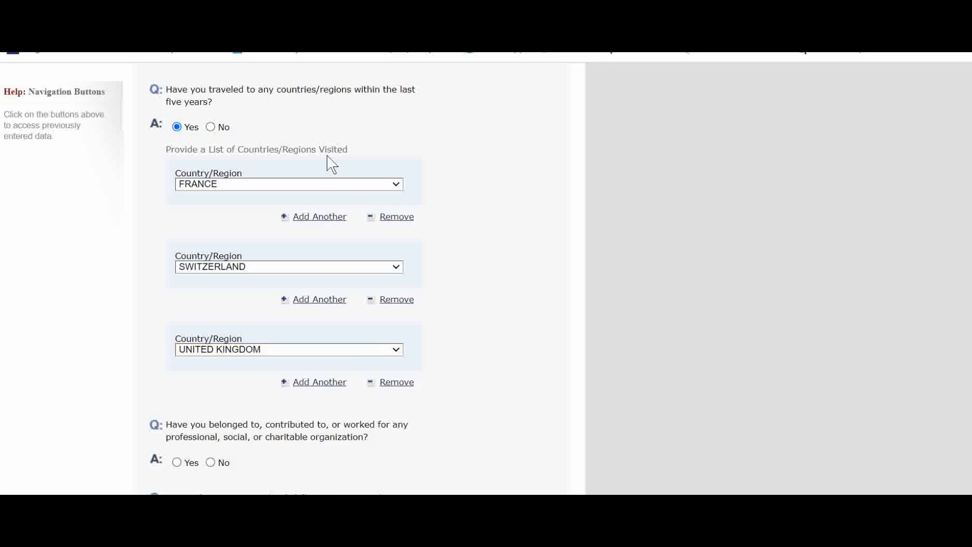
Answer No to belonging to a professional, social or charitable organization
scroll(436, 309, "down", 2)
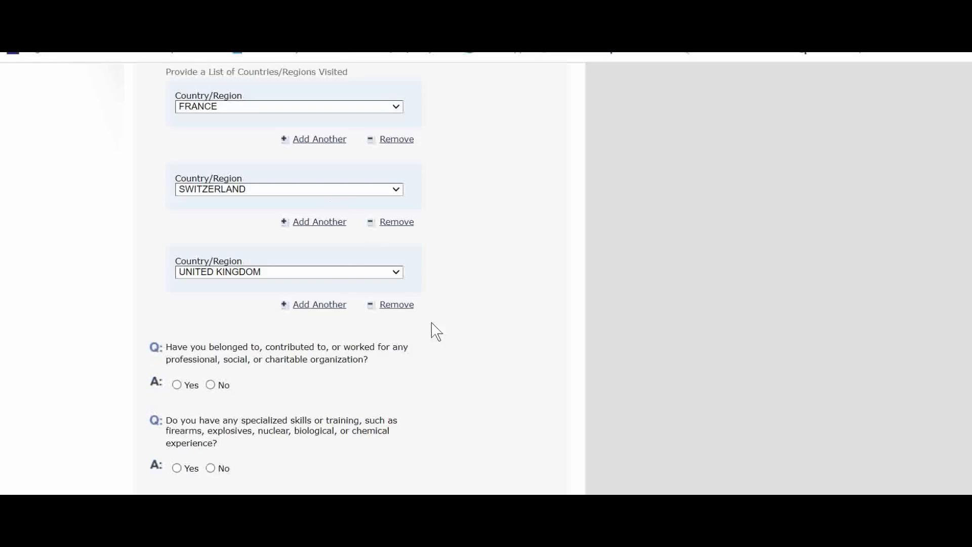
scroll(440, 327, "down", 2)
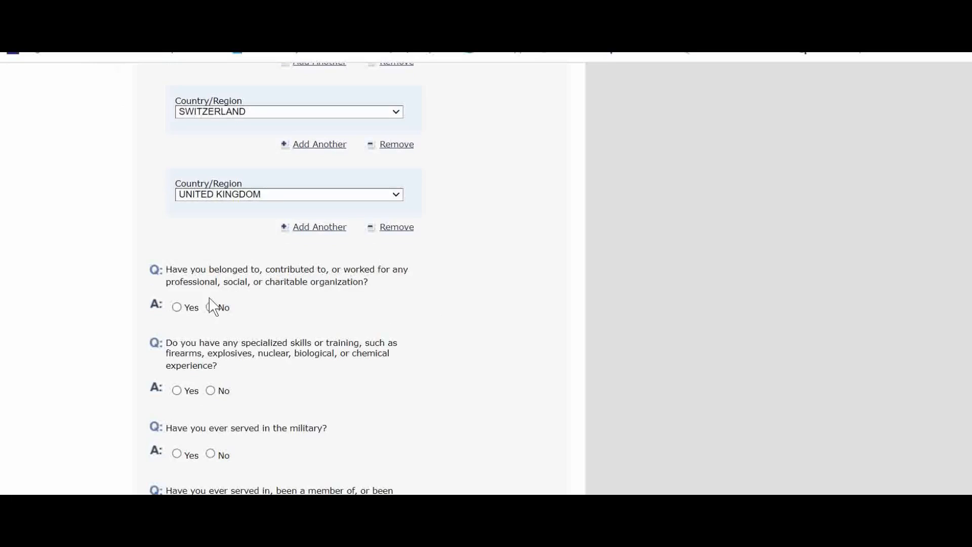
scroll(302, 306, "down", 2)
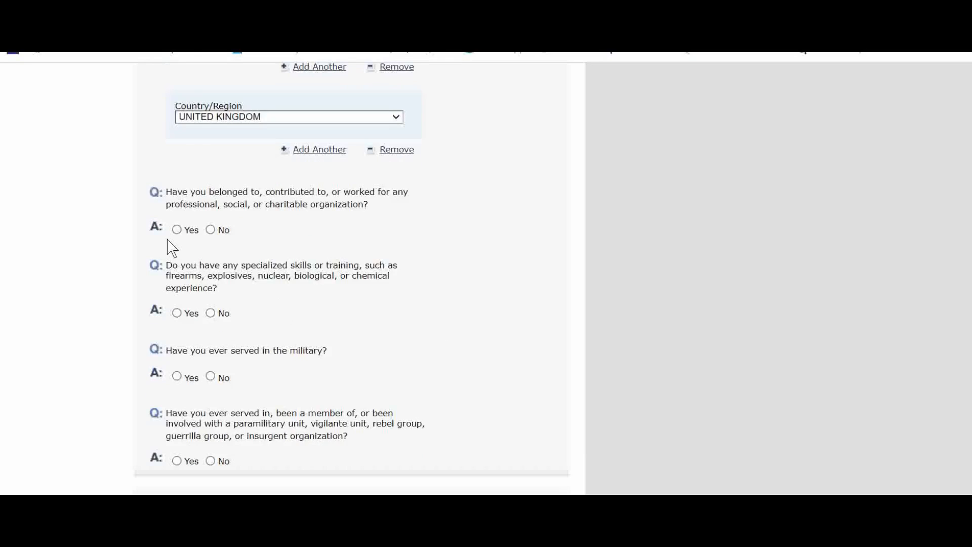
left_click(212, 229)
scroll(260, 310, "up", 7)
scroll(267, 314, "down", 8)
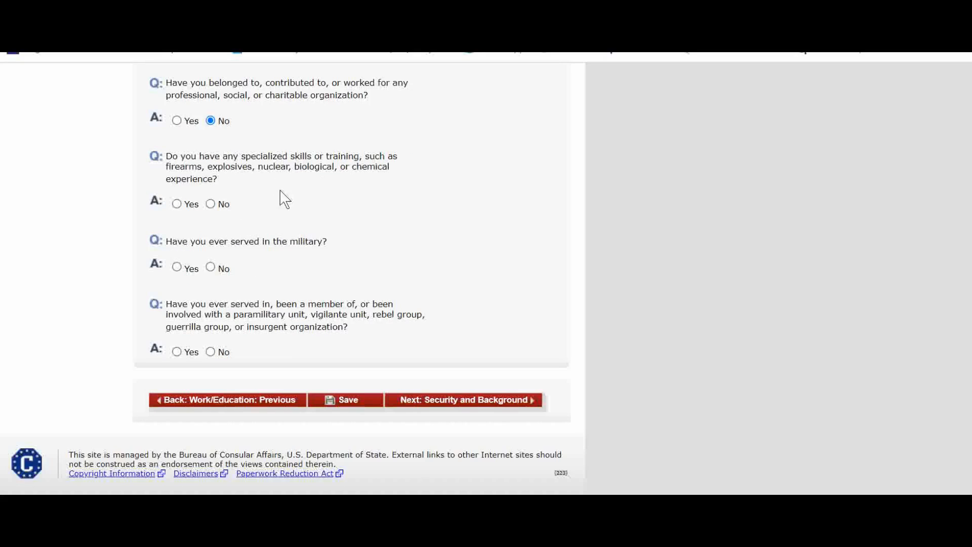
Answer No to the specialized skills, military service and paramilitary questions and proceed to Security and Background Part 1
left_click(210, 203)
left_click(211, 268)
scroll(294, 273, "up", 5)
scroll(280, 308, "down", 5)
left_click(210, 351)
scroll(490, 272, "down", 2)
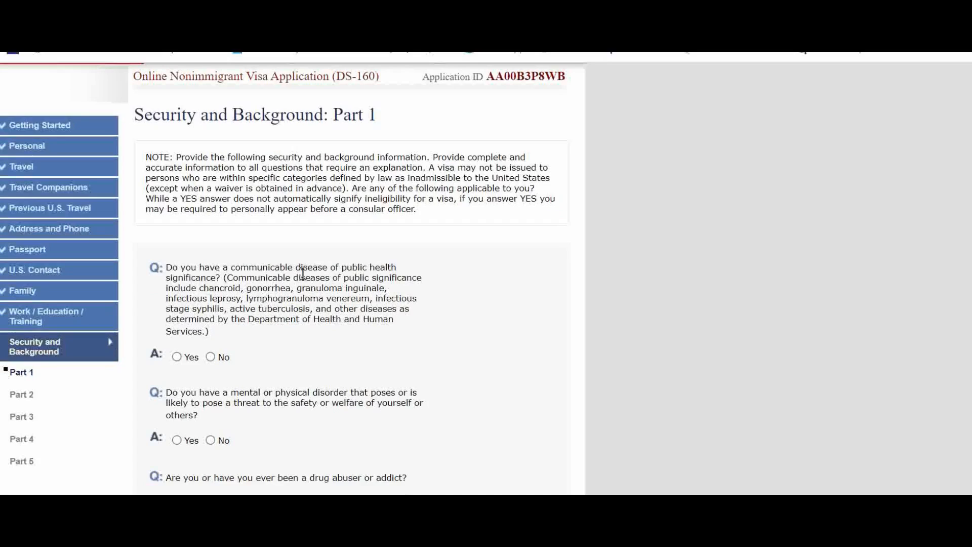
Answer No to the communicable disease, mental disorder and drug abuse questions
scroll(269, 304, "down", 3)
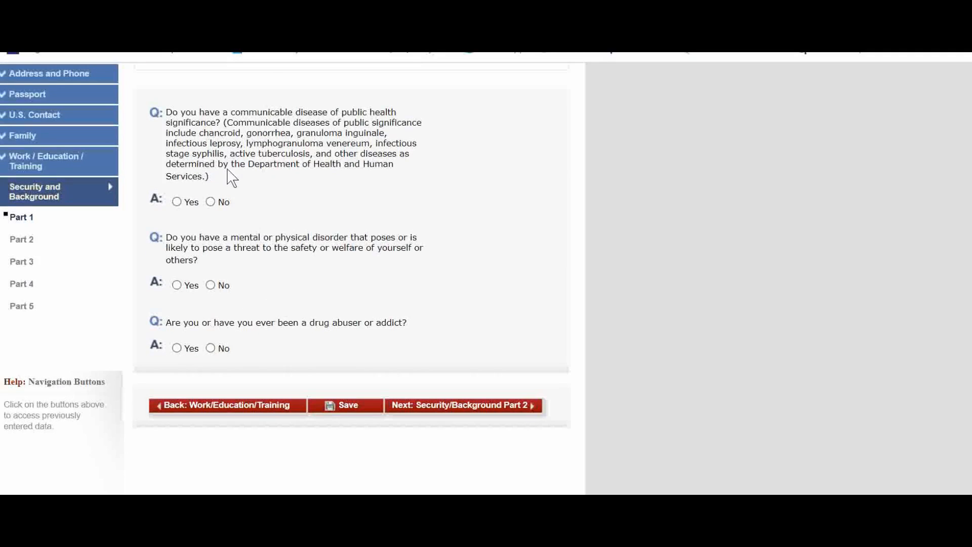
left_click(210, 202)
left_click(210, 284)
left_click(210, 348)
Answer No to every question in Security and Background Part 2
left_click(210, 160)
left_click(210, 234)
left_click(210, 327)
left_click(210, 400)
scroll(222, 395, "down", 3)
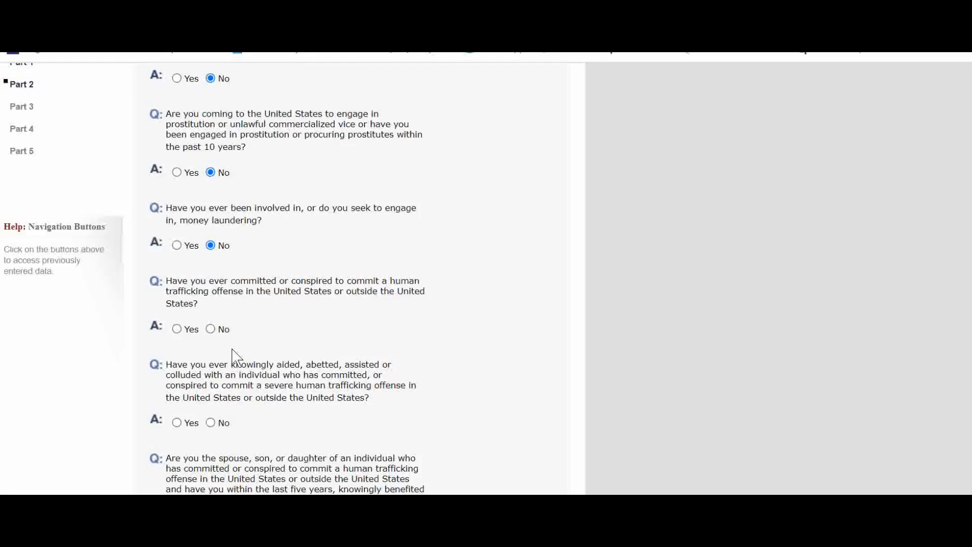
left_click(210, 329)
left_click(211, 422)
scroll(310, 375, "down", 3)
left_click(210, 372)
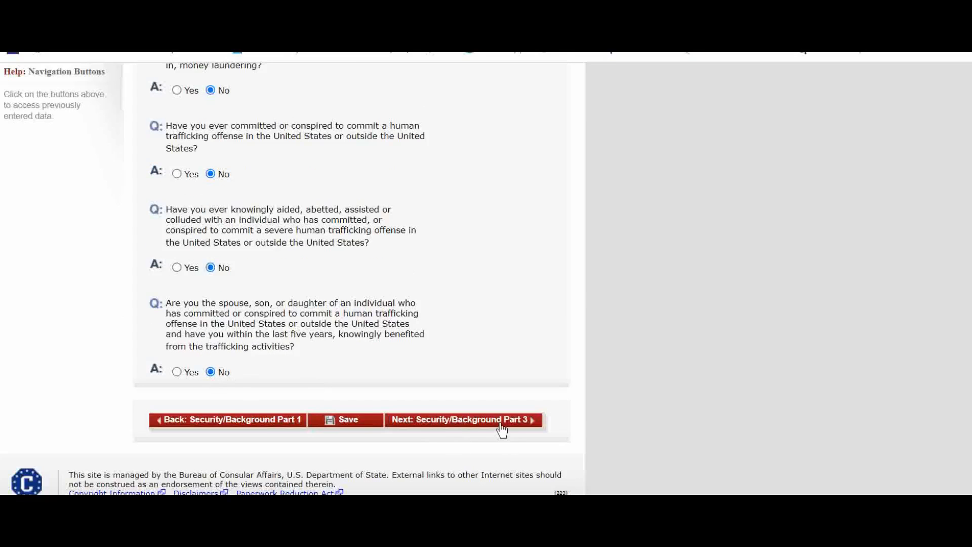
Answer No to every question in Security and Background Part 3
scroll(217, 195, "down", 5)
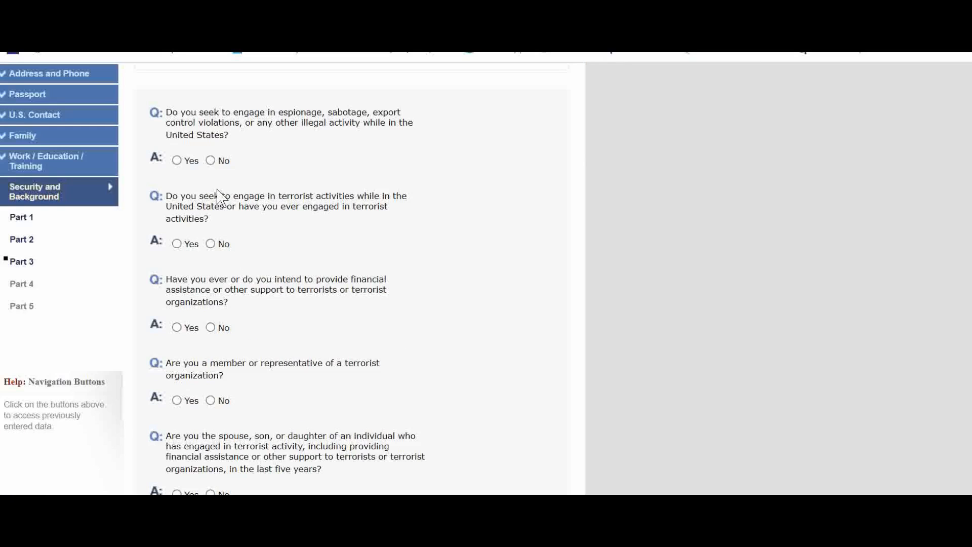
left_click(210, 161)
left_click(210, 244)
left_click(210, 327)
left_click(210, 400)
scroll(217, 404, "down", 2)
left_click(210, 417)
scroll(273, 357, "down", 2)
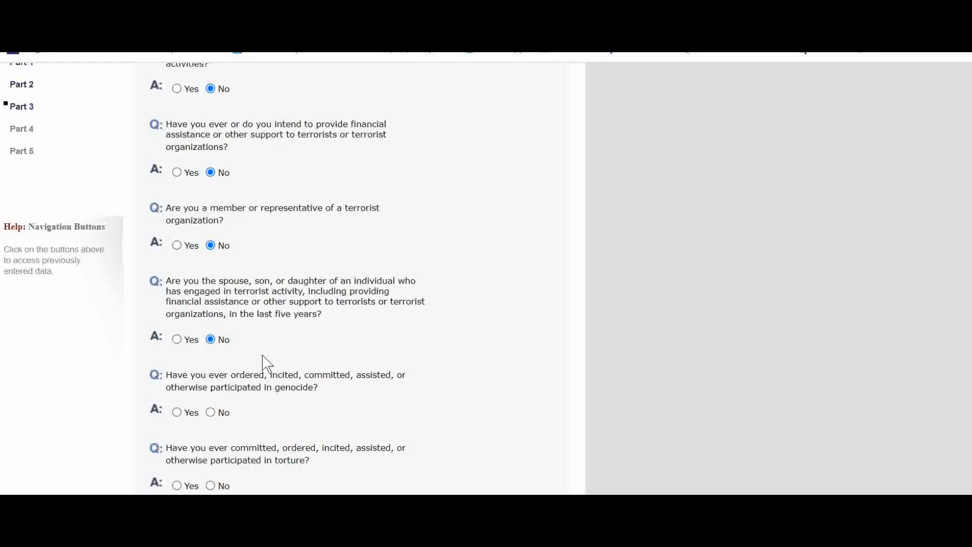
left_click(211, 412)
scroll(267, 360, "down", 4)
left_click(211, 330)
left_click(211, 414)
scroll(254, 336, "down", 5)
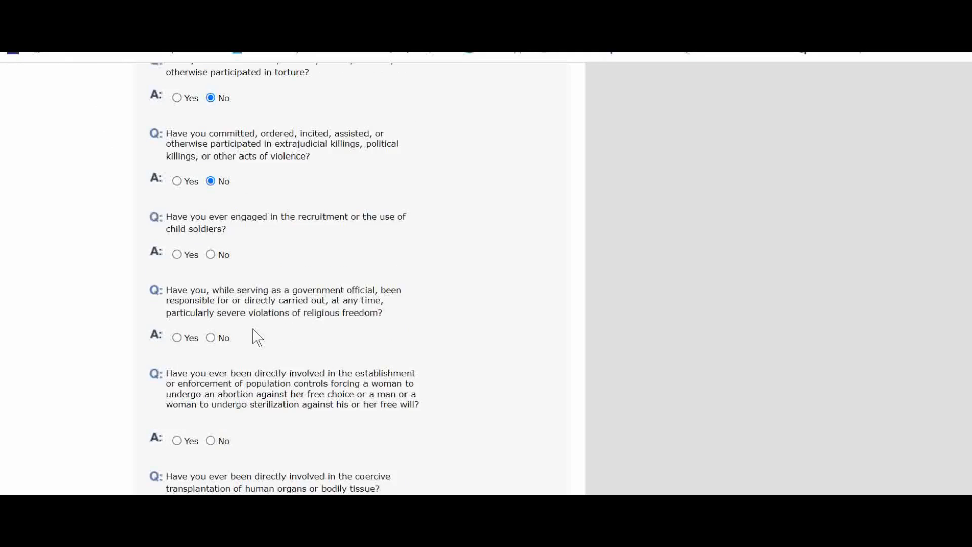
left_click(211, 254)
left_click(211, 338)
left_click(211, 441)
scroll(305, 365, "down", 3)
left_click(210, 358)
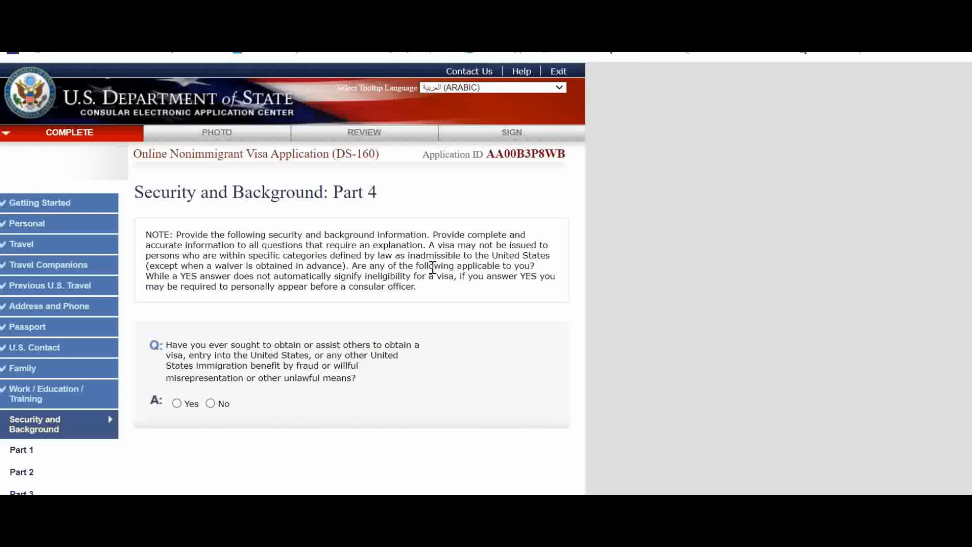
Answer No to both questions in Security and Background Part 4
scroll(339, 321, "down", 3)
left_click(211, 248)
left_click(211, 321)
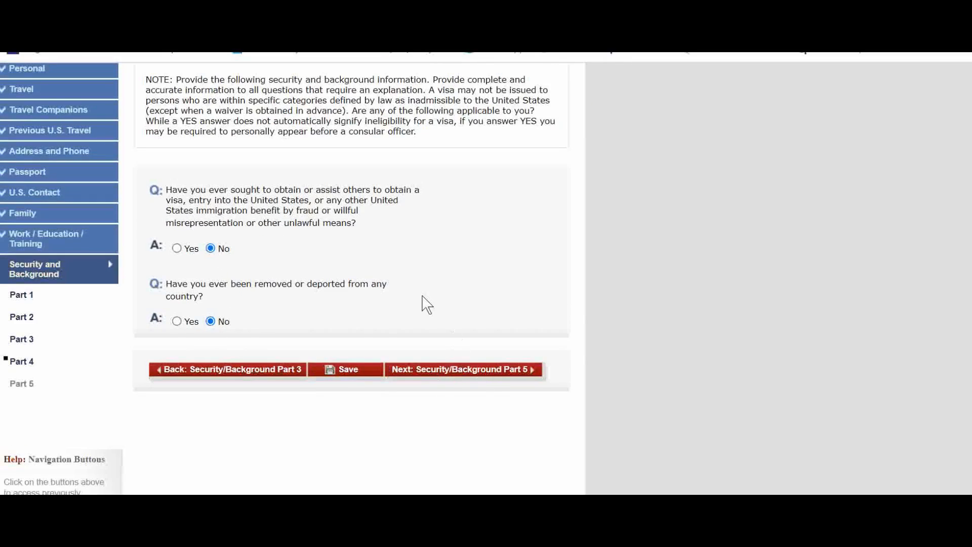
Answer No to all Security and Background Part 5 questions and proceed to the Photo section
scroll(235, 191, "down", 4)
left_click(210, 160)
left_click(211, 233)
left_click(210, 306)
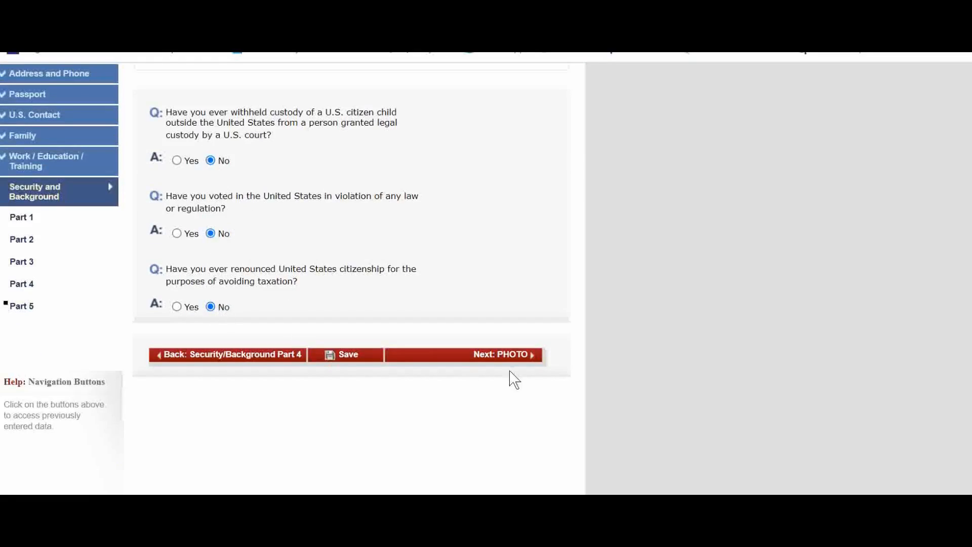
left_click(468, 355)
Try selecting download.jpg as the visa photo
scroll(430, 324, "down", 5)
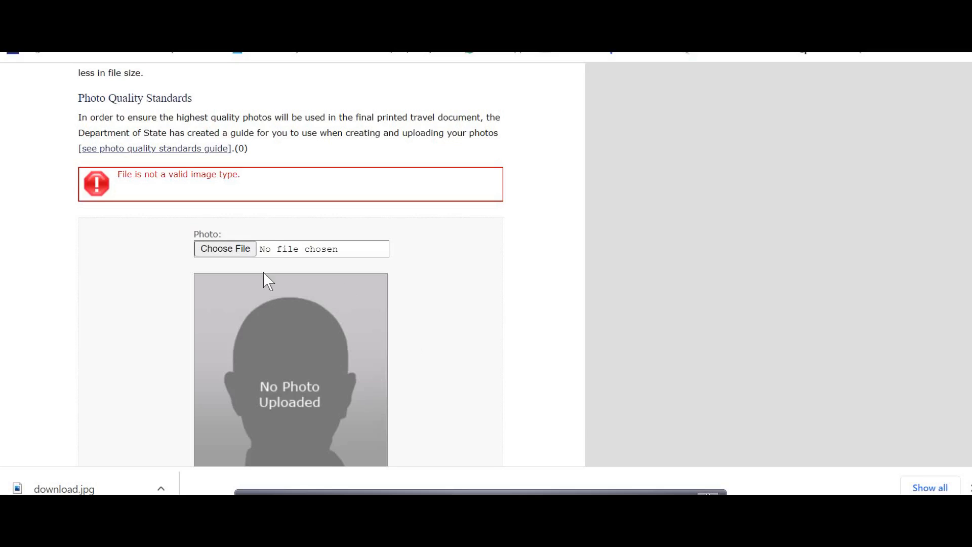
scroll(336, 289, "down", 2)
left_click(223, 174)
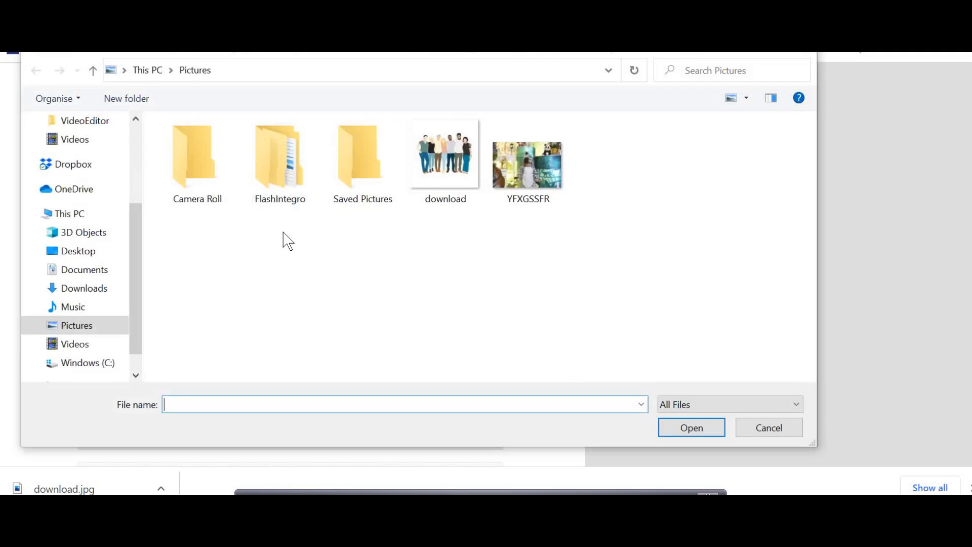
double_click(450, 189)
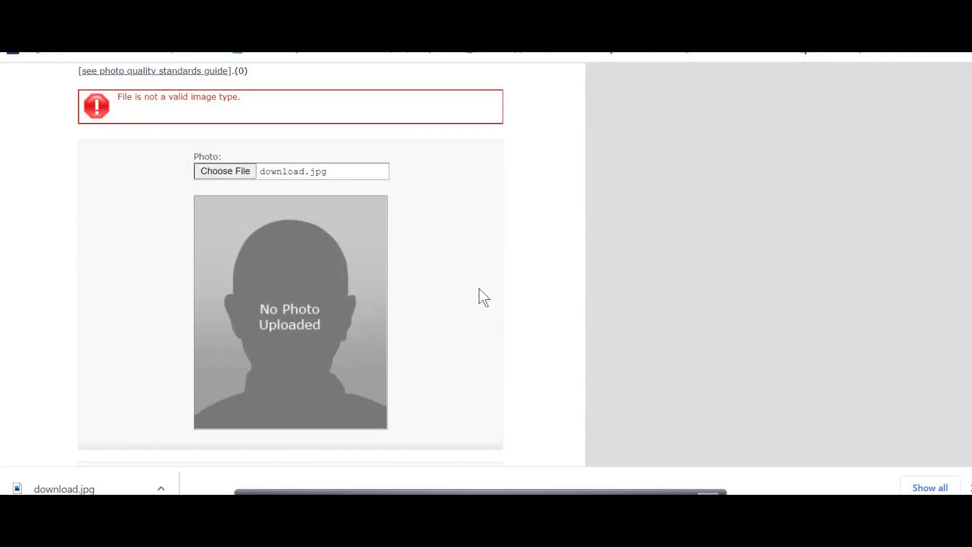
scroll(329, 268, "down", 2)
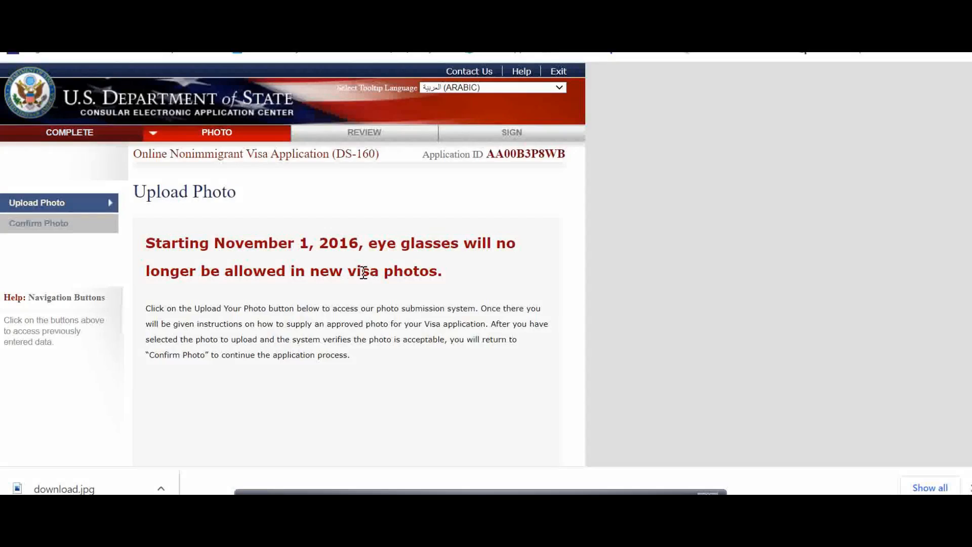
Open the photo upload tool and choose download.jpg from the Pictures folder as the photo
scroll(373, 272, "down", 5)
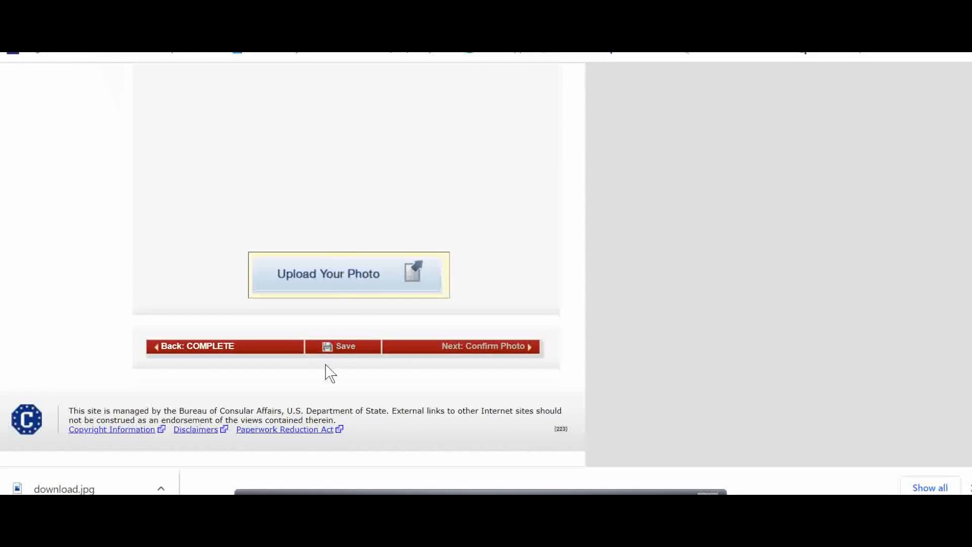
left_click(304, 272)
scroll(307, 241, "down", 5)
left_click(233, 283)
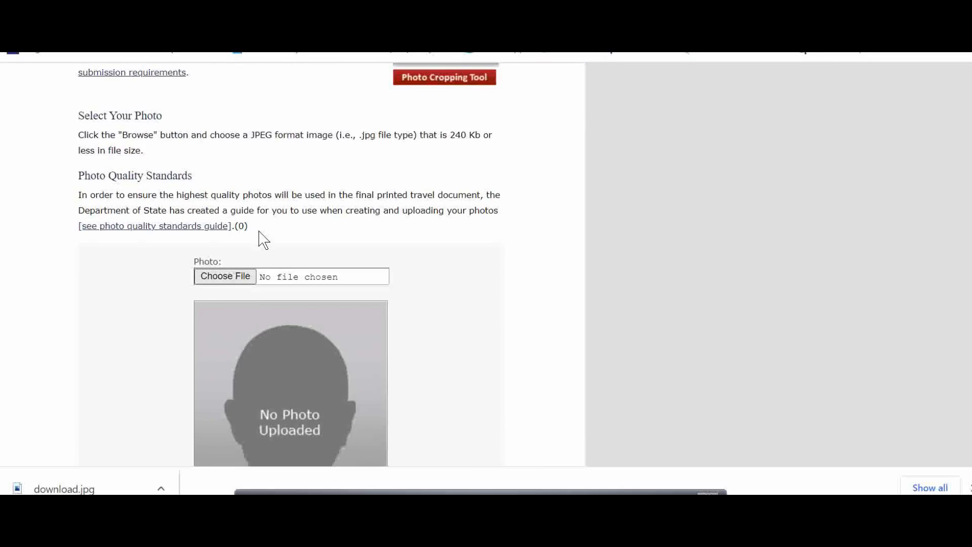
double_click(437, 162)
scroll(425, 237, "down", 4)
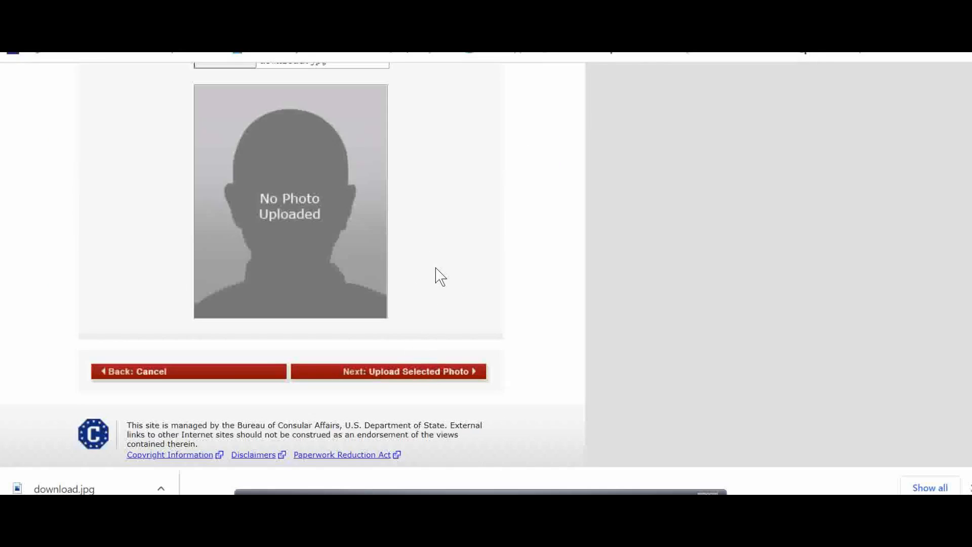
Upload the selected photo and continue without a photo
scroll(218, 233, "down", 2)
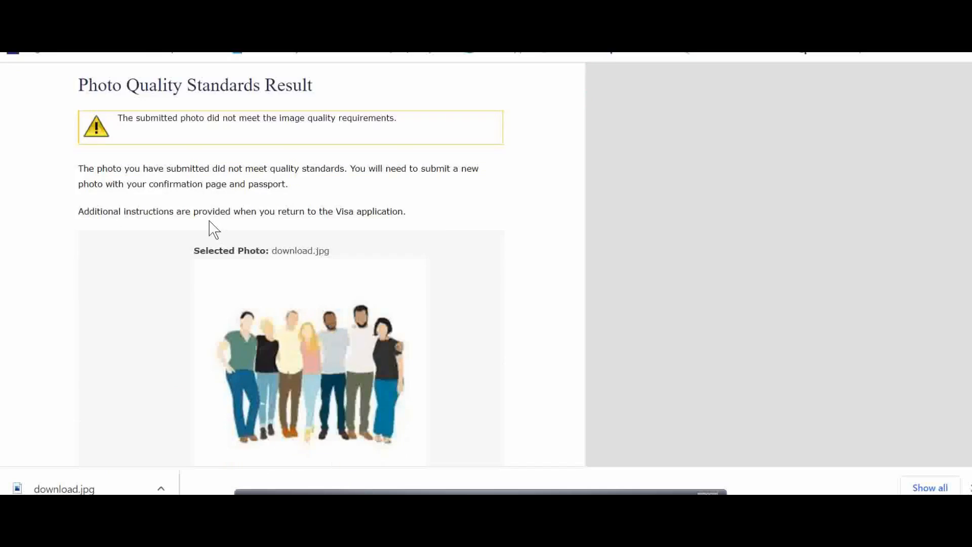
scroll(291, 205, "down", 3)
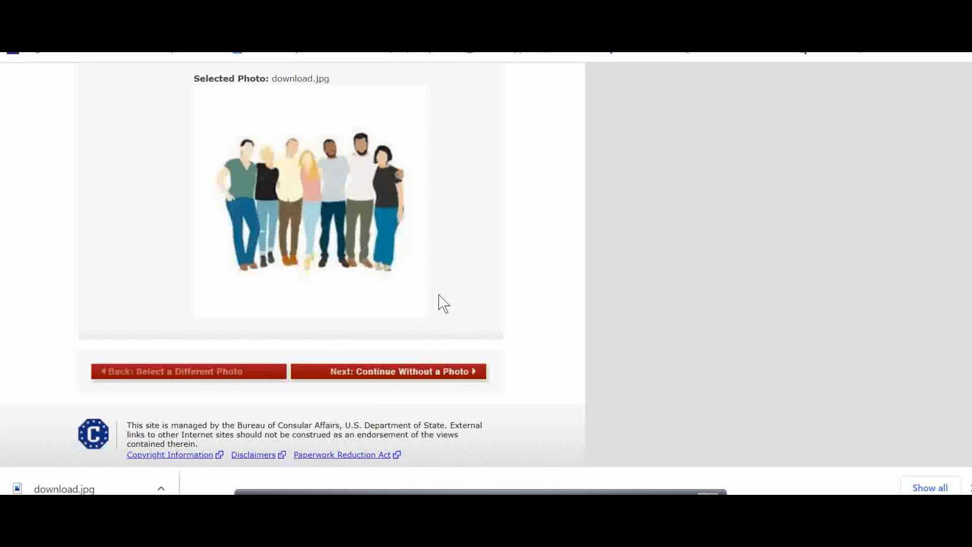
left_click(438, 370)
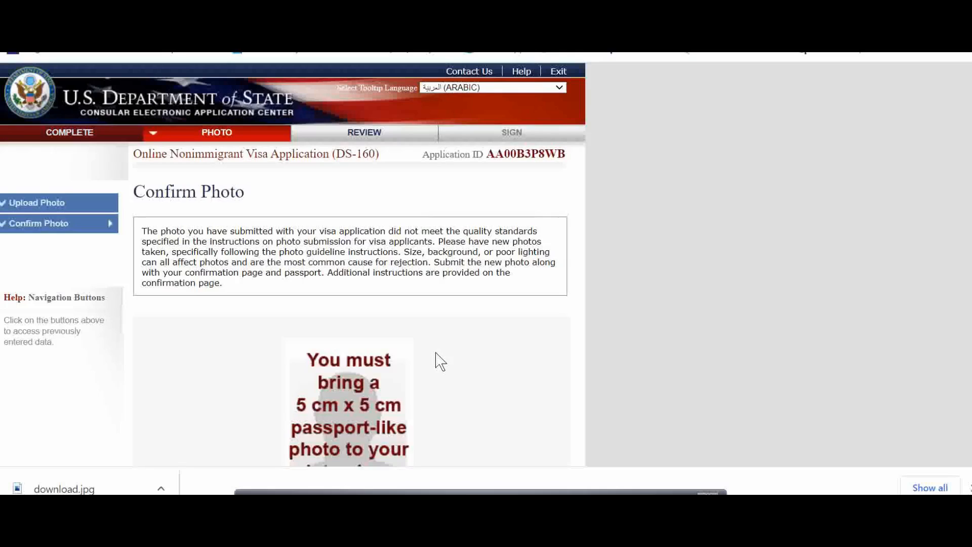
Move past the photo confirmation and review the personal, address, phone and passport summary, continuing to Travel
scroll(434, 355, "down", 2)
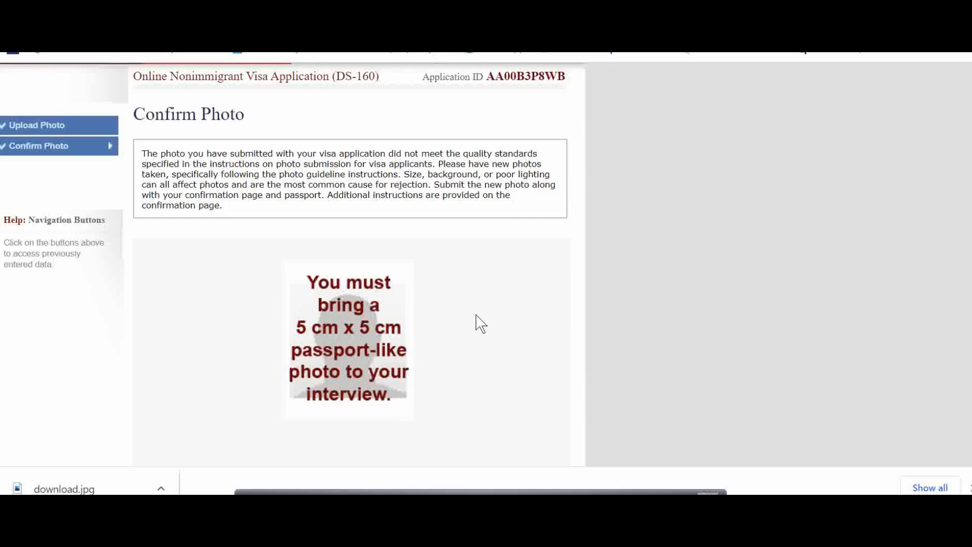
scroll(501, 319, "down", 2)
scroll(355, 278, "down", 4)
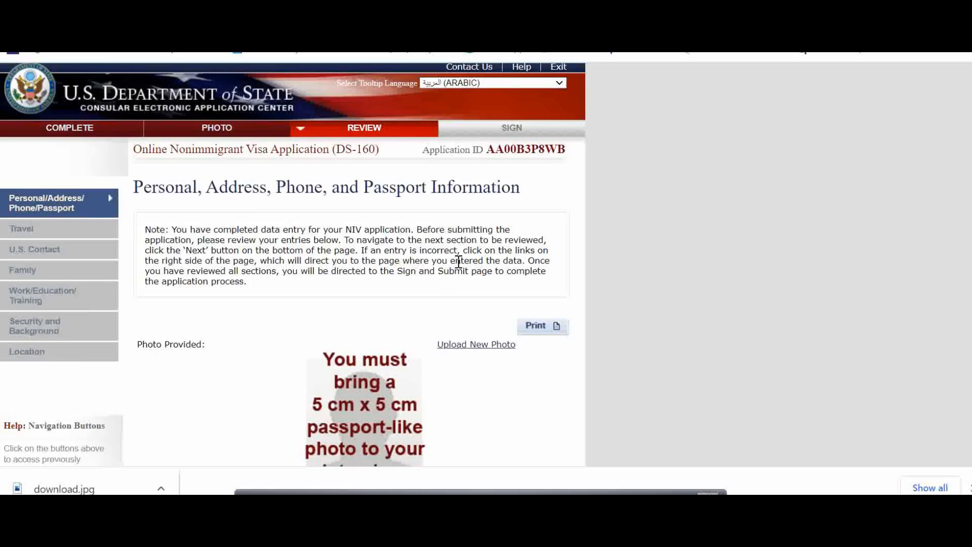
scroll(456, 253, "down", 3)
scroll(449, 262, "down", 15)
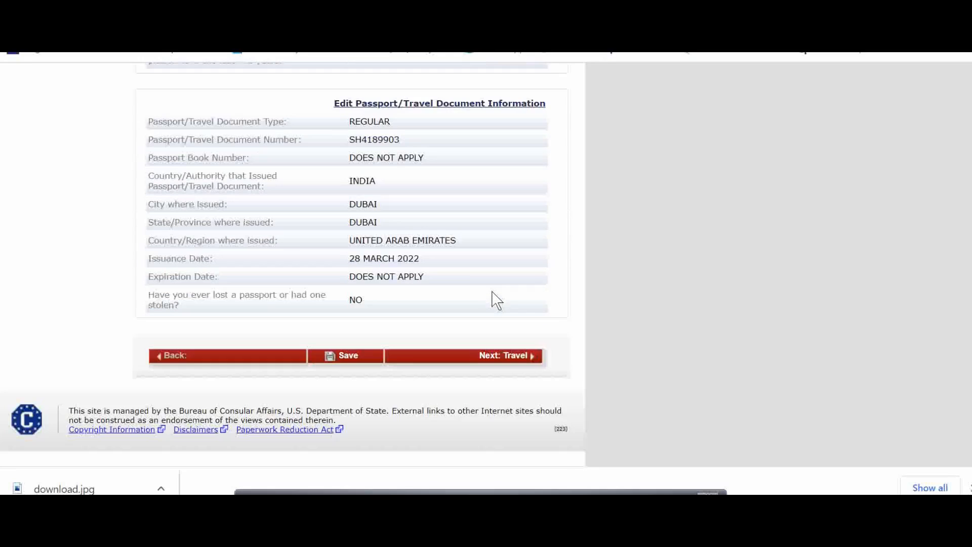
left_click(508, 358)
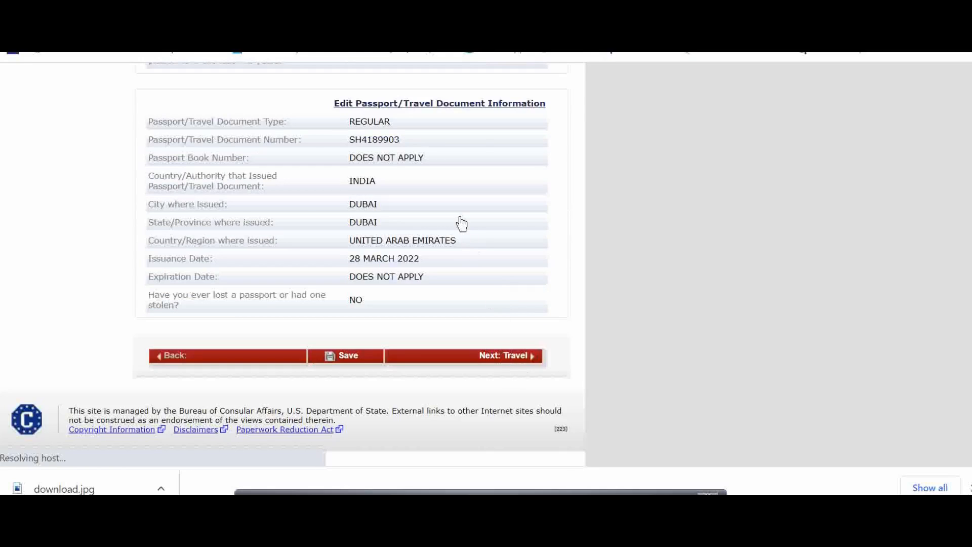
Review the travel, U.S. contact, family, work/education, security and location summaries and proceed to Sign and Submit
scroll(461, 226, "down", 15)
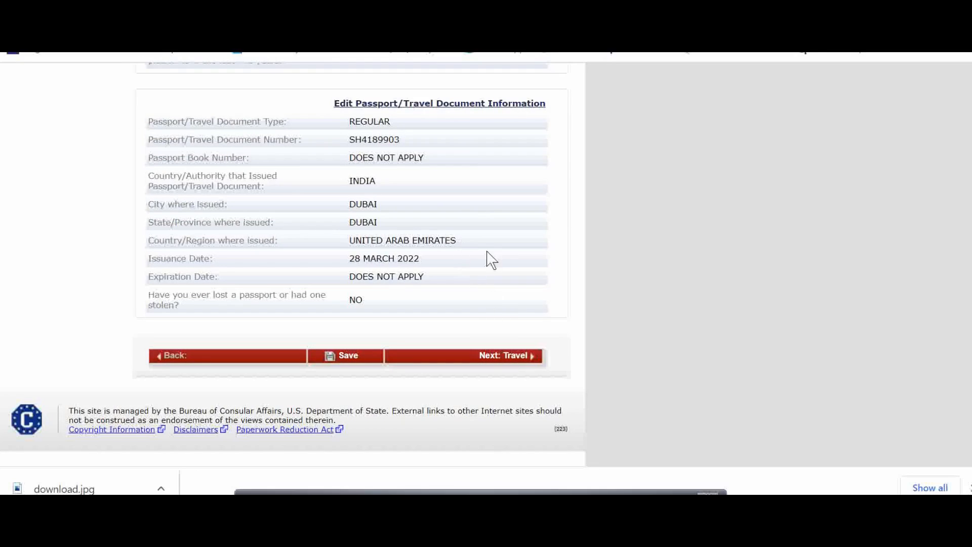
scroll(490, 286, "up", 15)
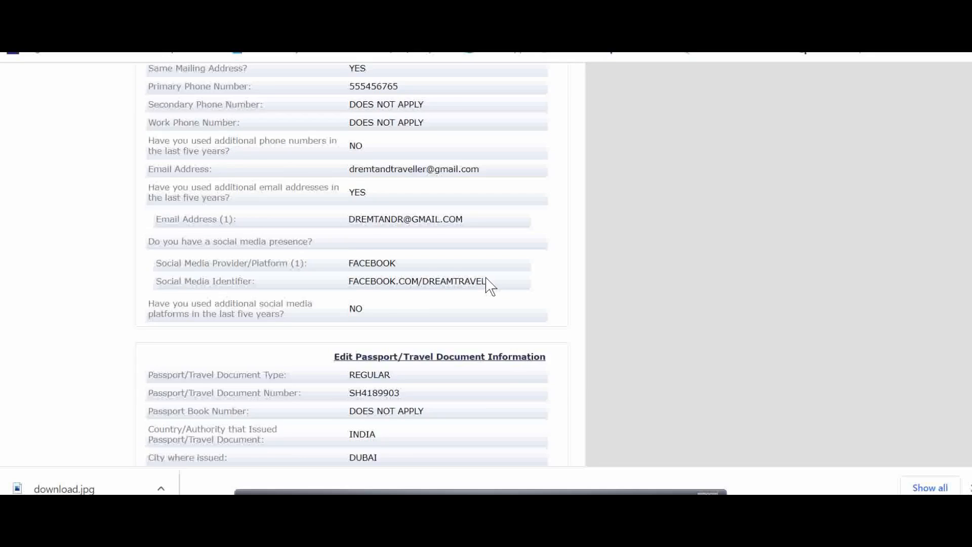
scroll(490, 286, "down", 15)
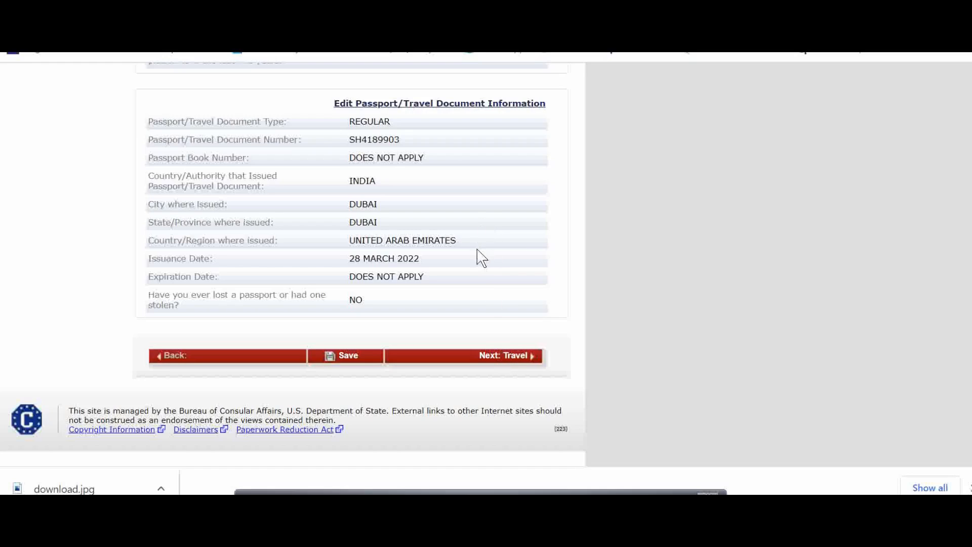
scroll(477, 260, "up", 5)
scroll(475, 268, "up", 8)
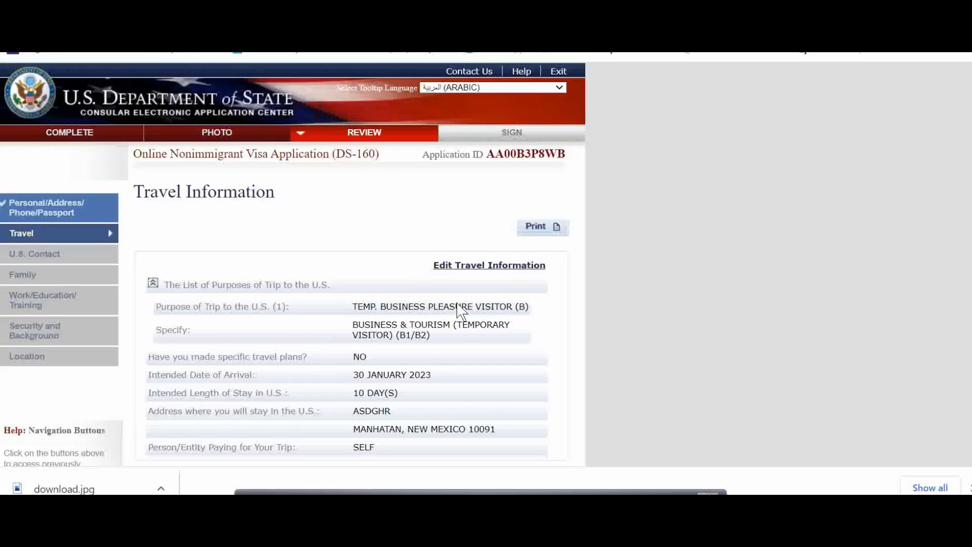
scroll(458, 306, "down", 7)
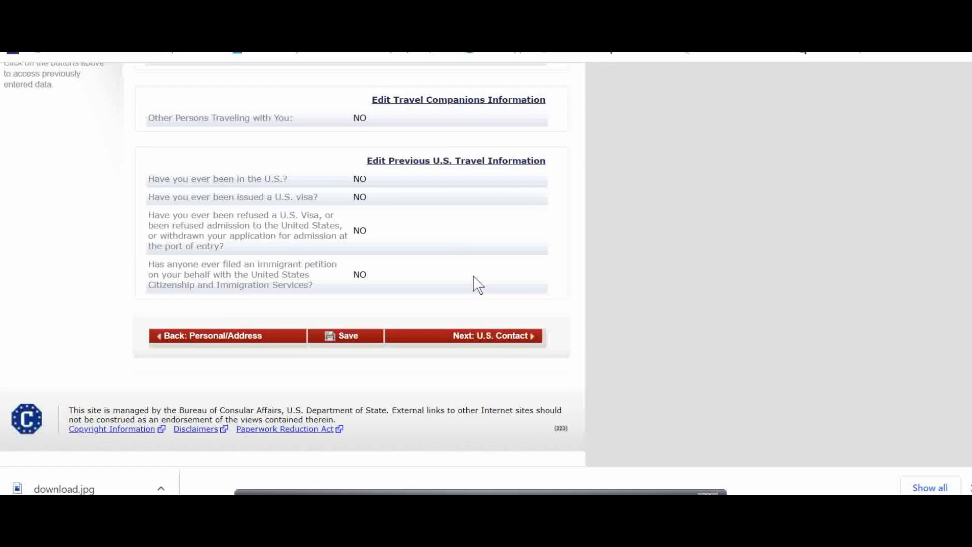
scroll(478, 285, "up", 5)
scroll(477, 303, "down", 4)
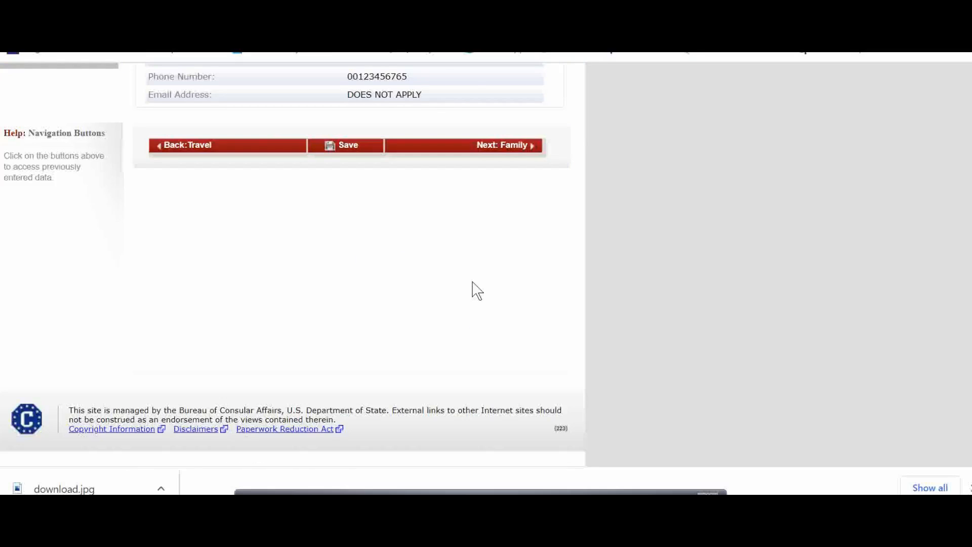
scroll(472, 282, "up", 3)
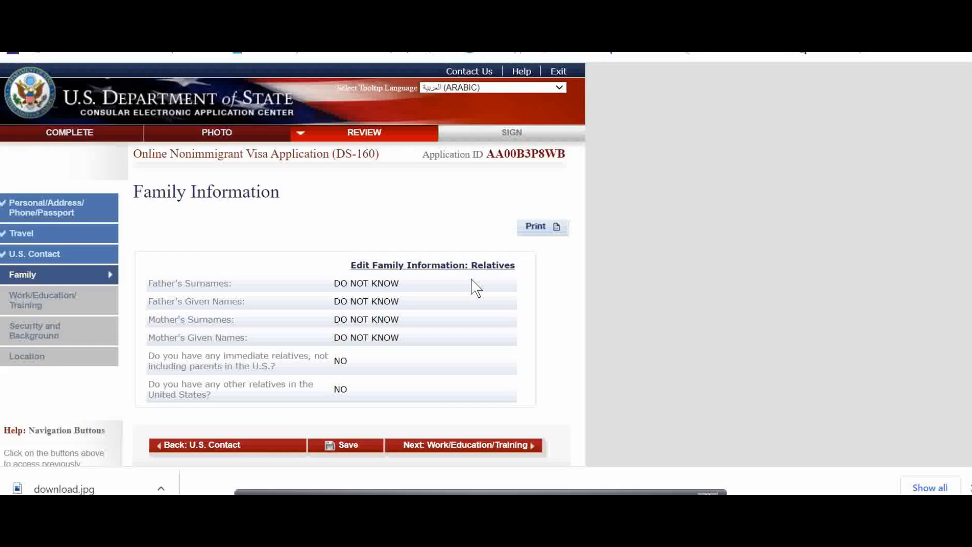
scroll(486, 304, "down", 2)
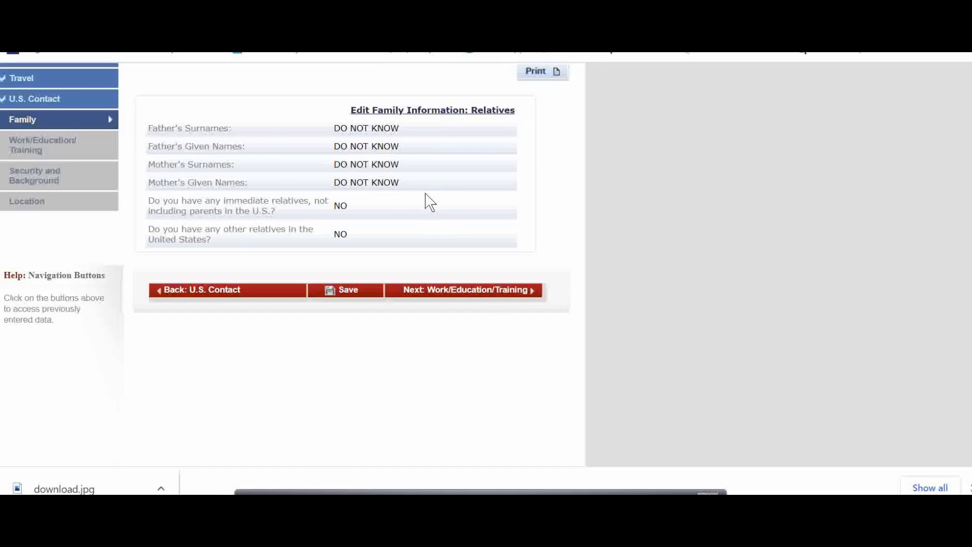
scroll(458, 263, "down", 15)
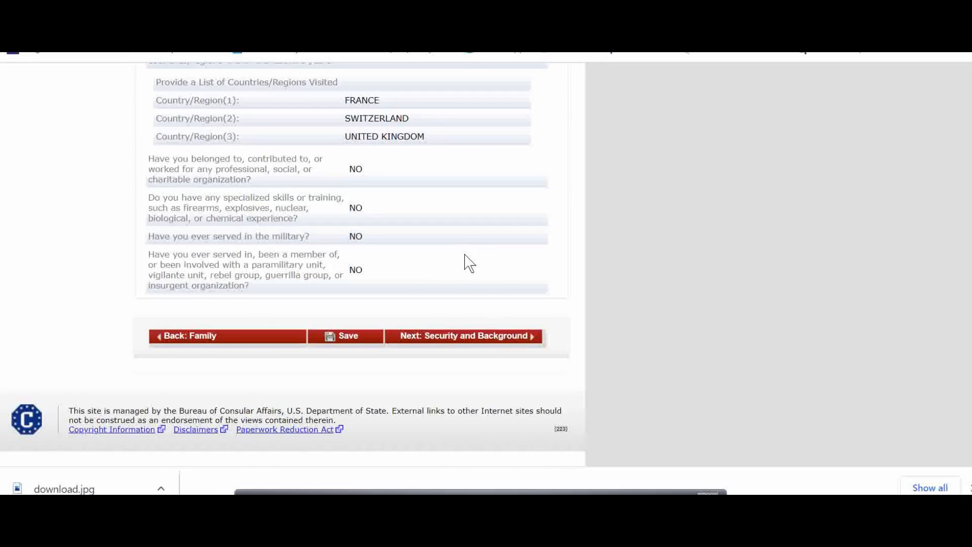
scroll(466, 264, "down", 15)
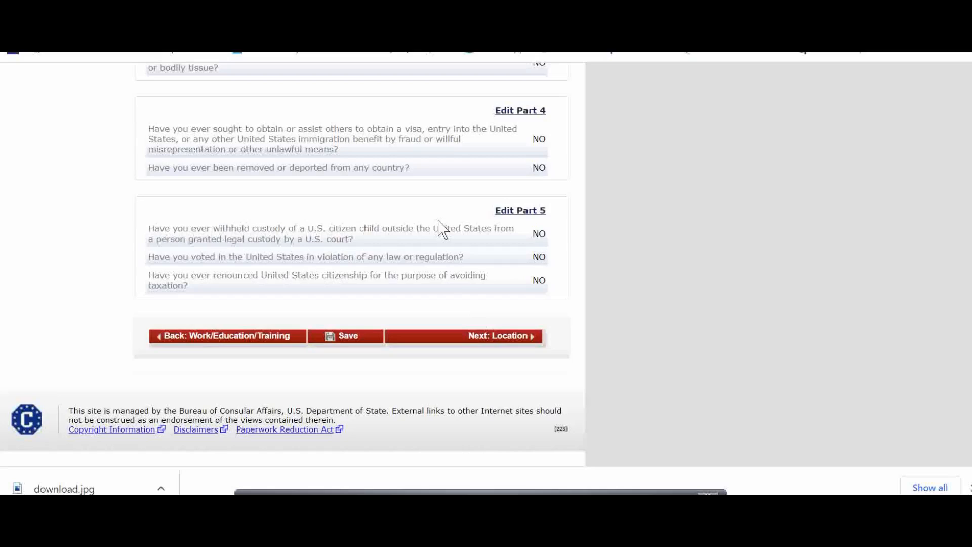
scroll(445, 238, "down", 3)
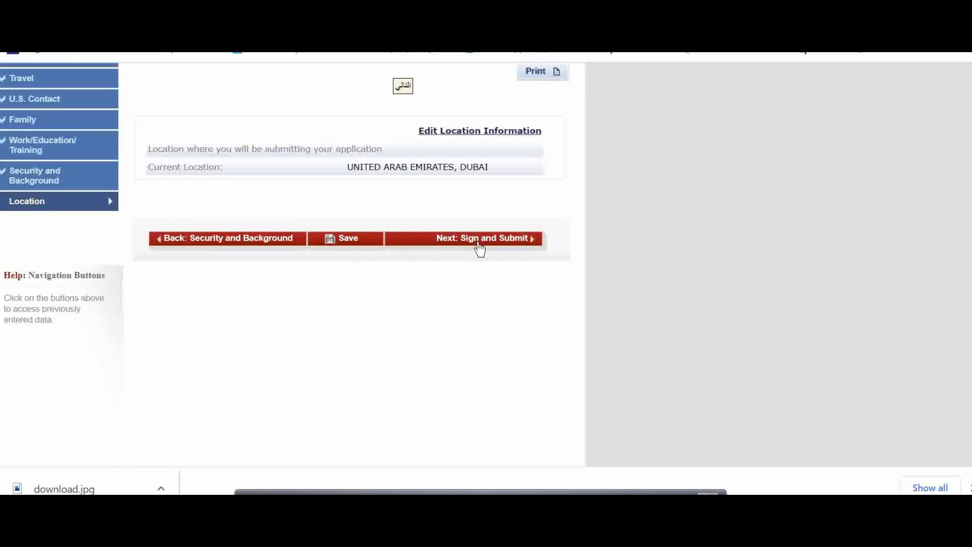
left_click(478, 242)
scroll(440, 275, "down", 15)
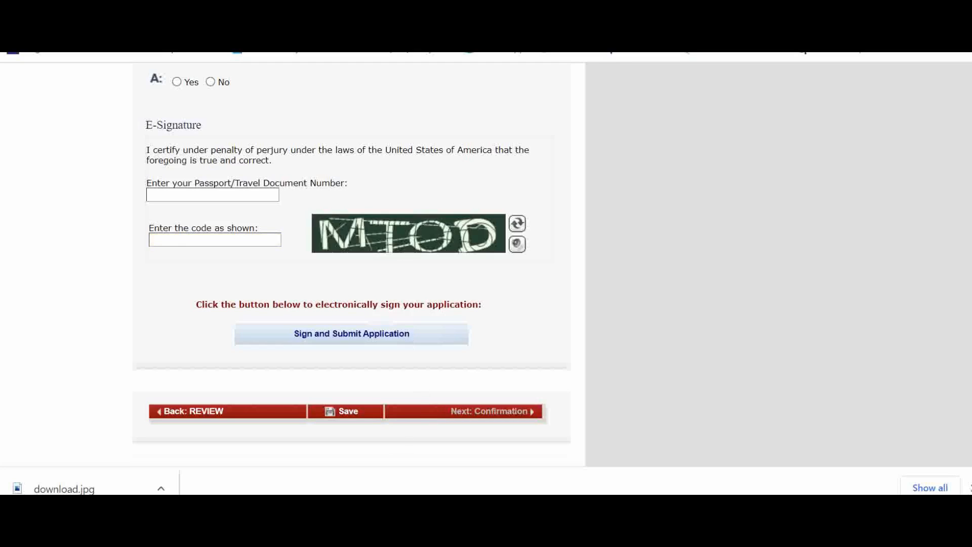
Switch to Photos to view the sample confirmation page in con page.png
mouse_move(285, 523)
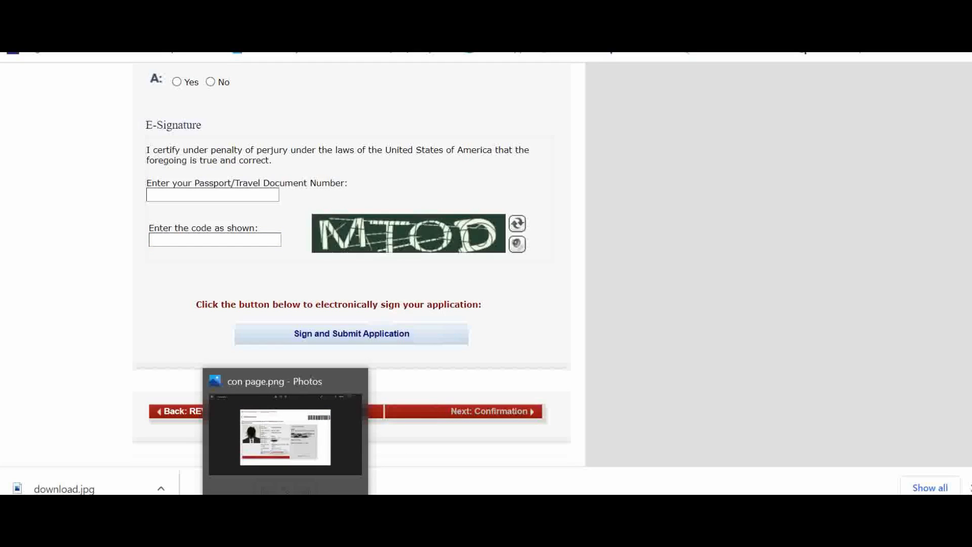
left_click(285, 522)
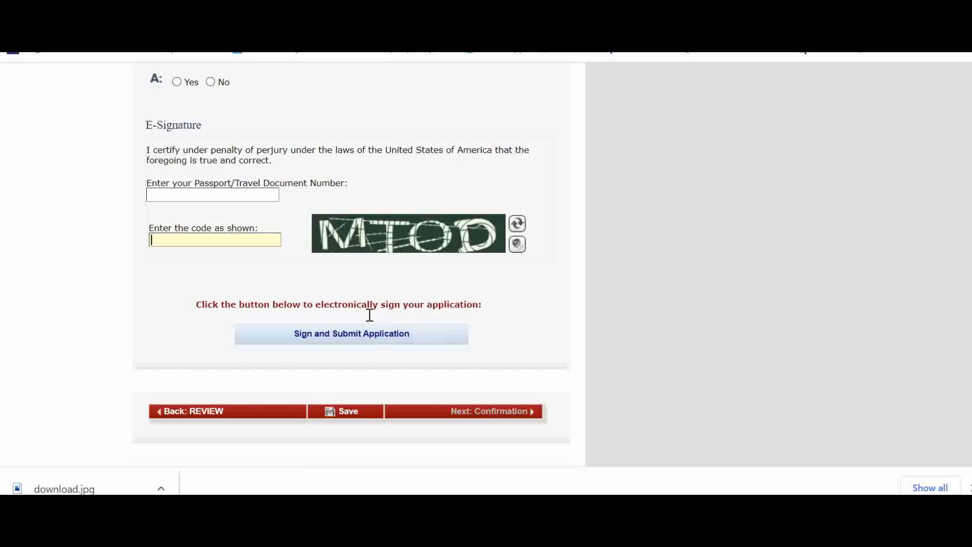
scroll(400, 357, "up", 6)
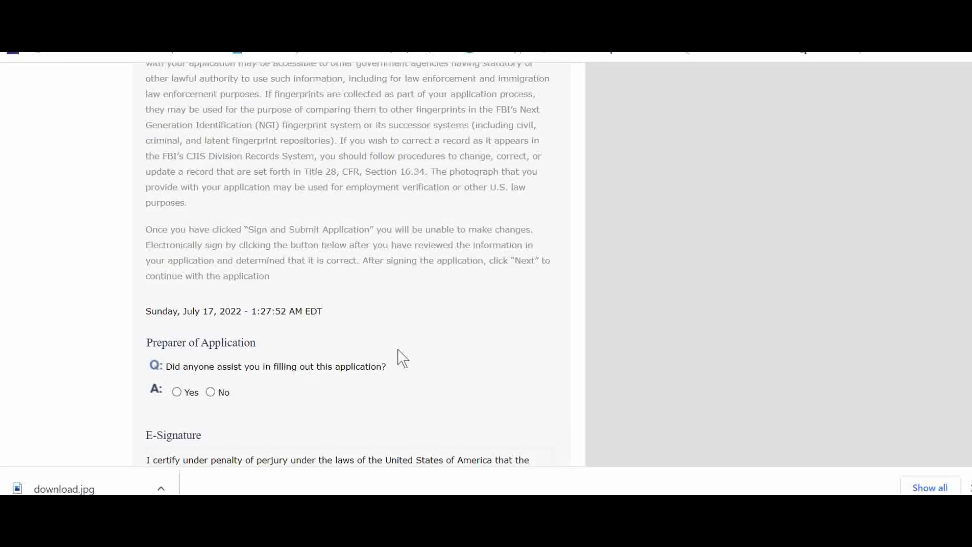
Read through the Sign and Submit instructions
scroll(402, 357, "up", 15)
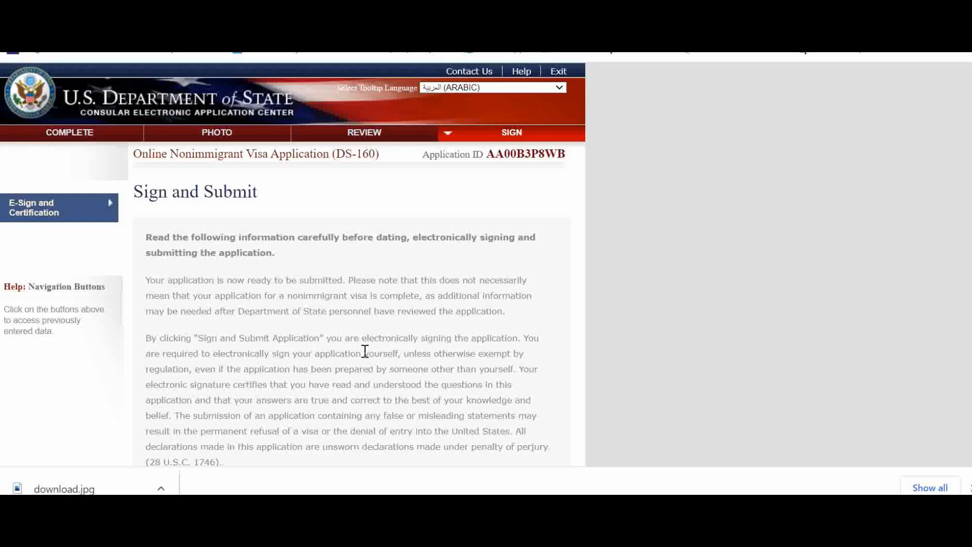
scroll(403, 319, "down", 10)
scroll(371, 243, "down", 6)
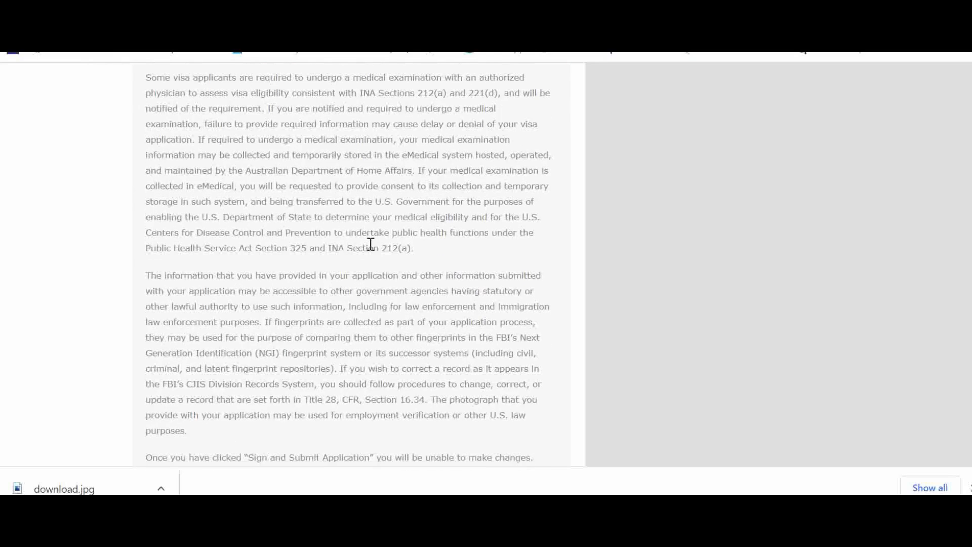